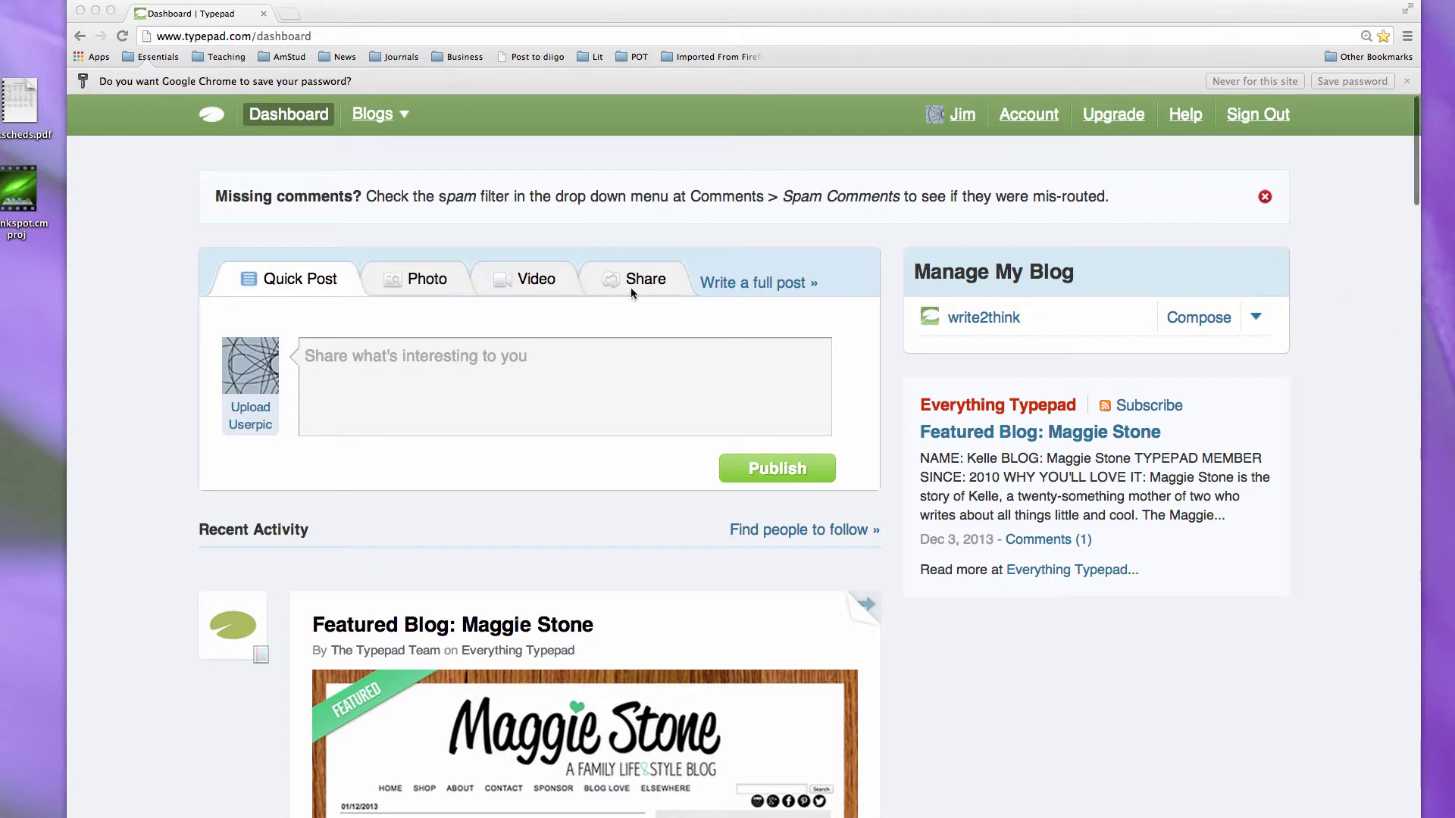
- Filter write2think's posts to your own and open 'Post 1: The Drug Dealer from GiG' for editing
click(983, 318)
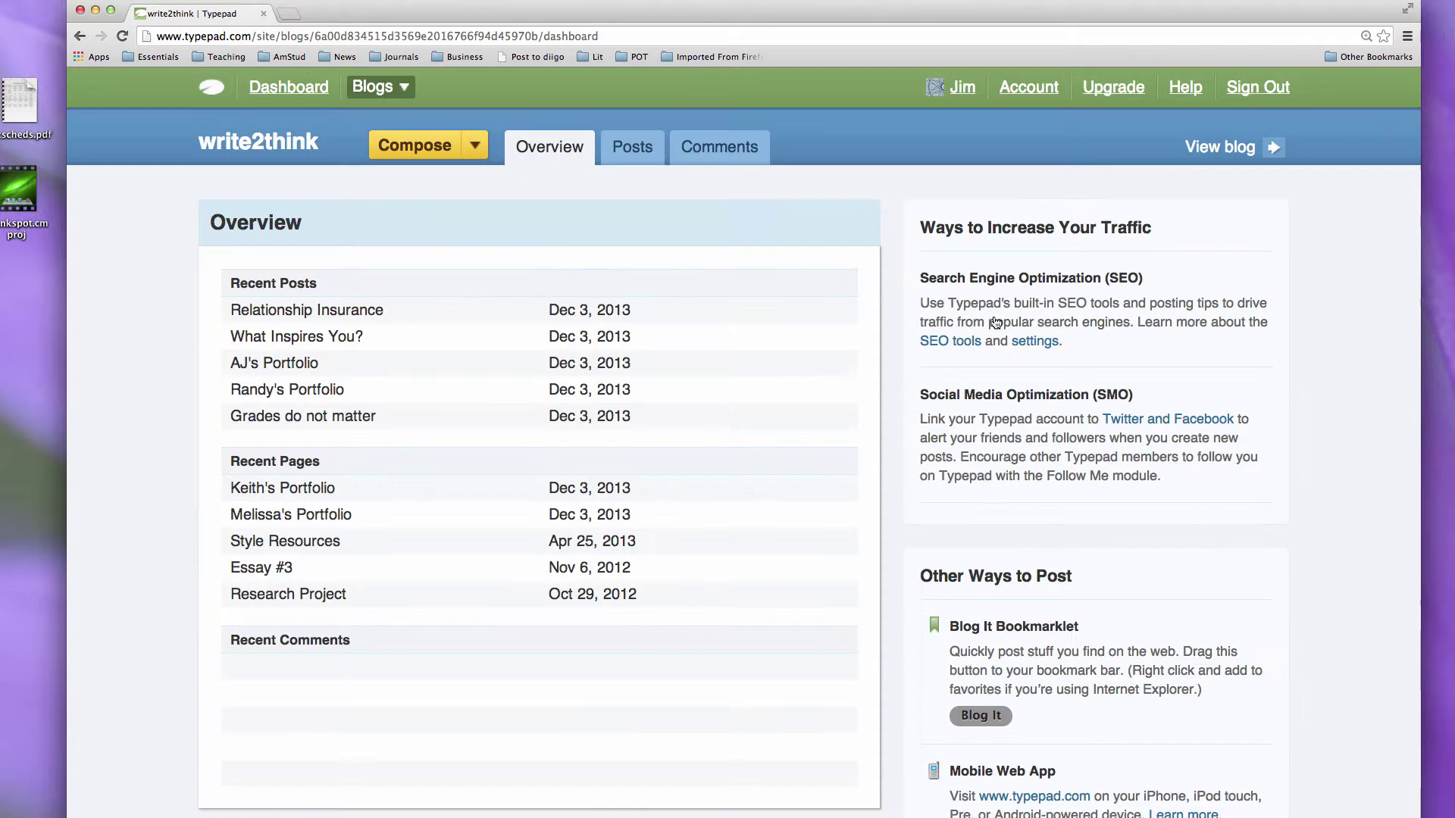
click(635, 149)
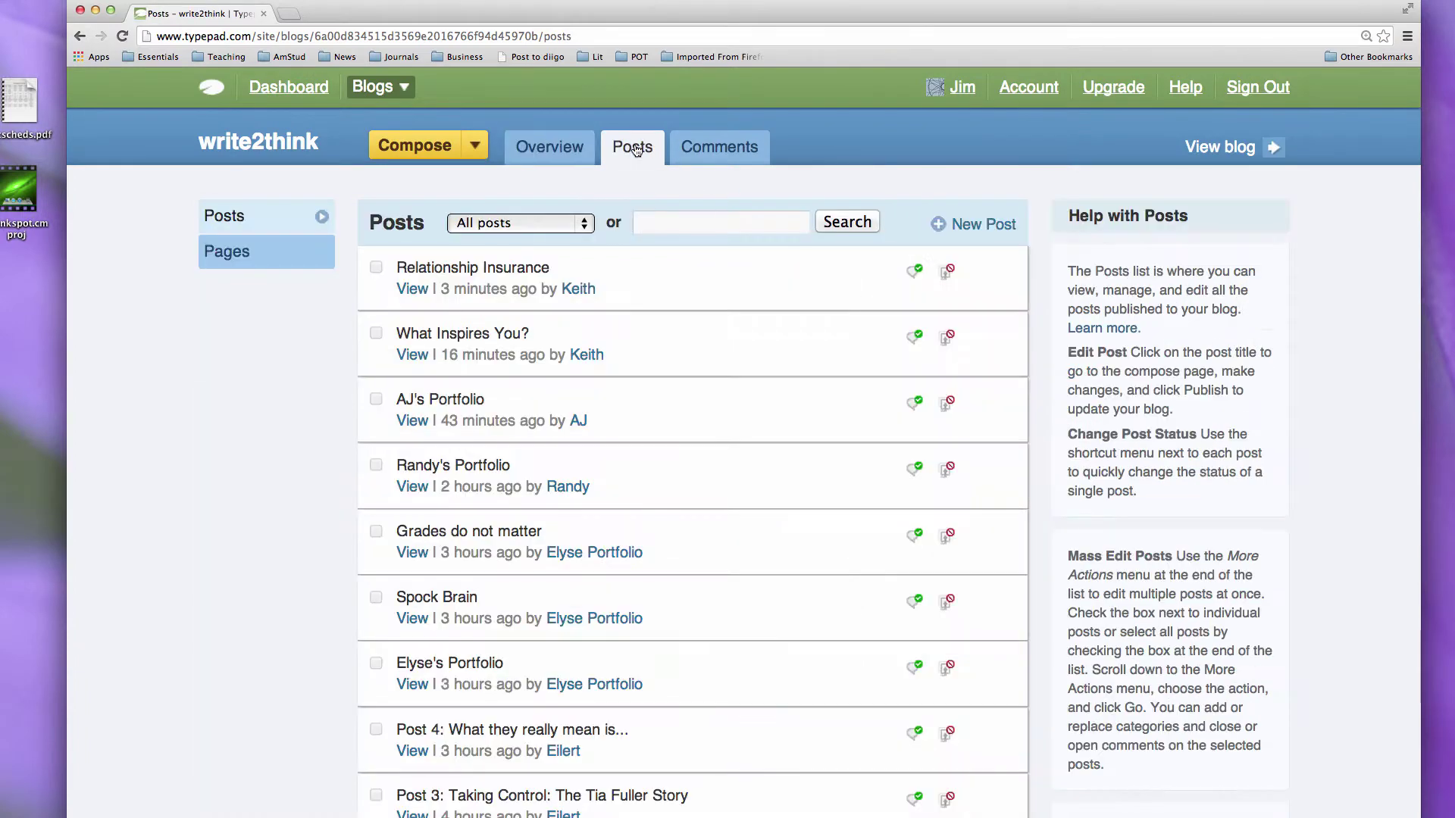
click(586, 223)
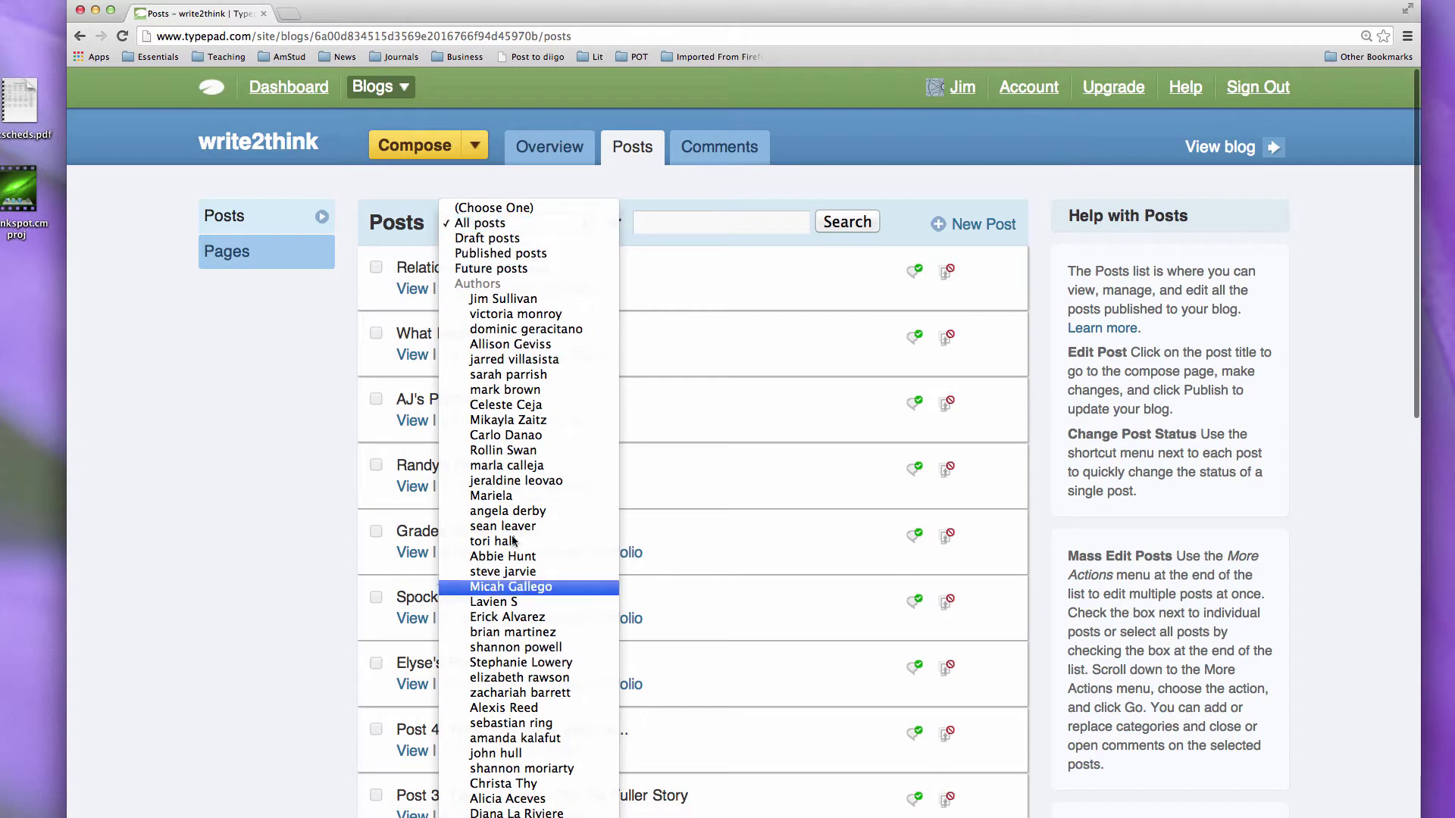
scroll(528, 663, down, 5)
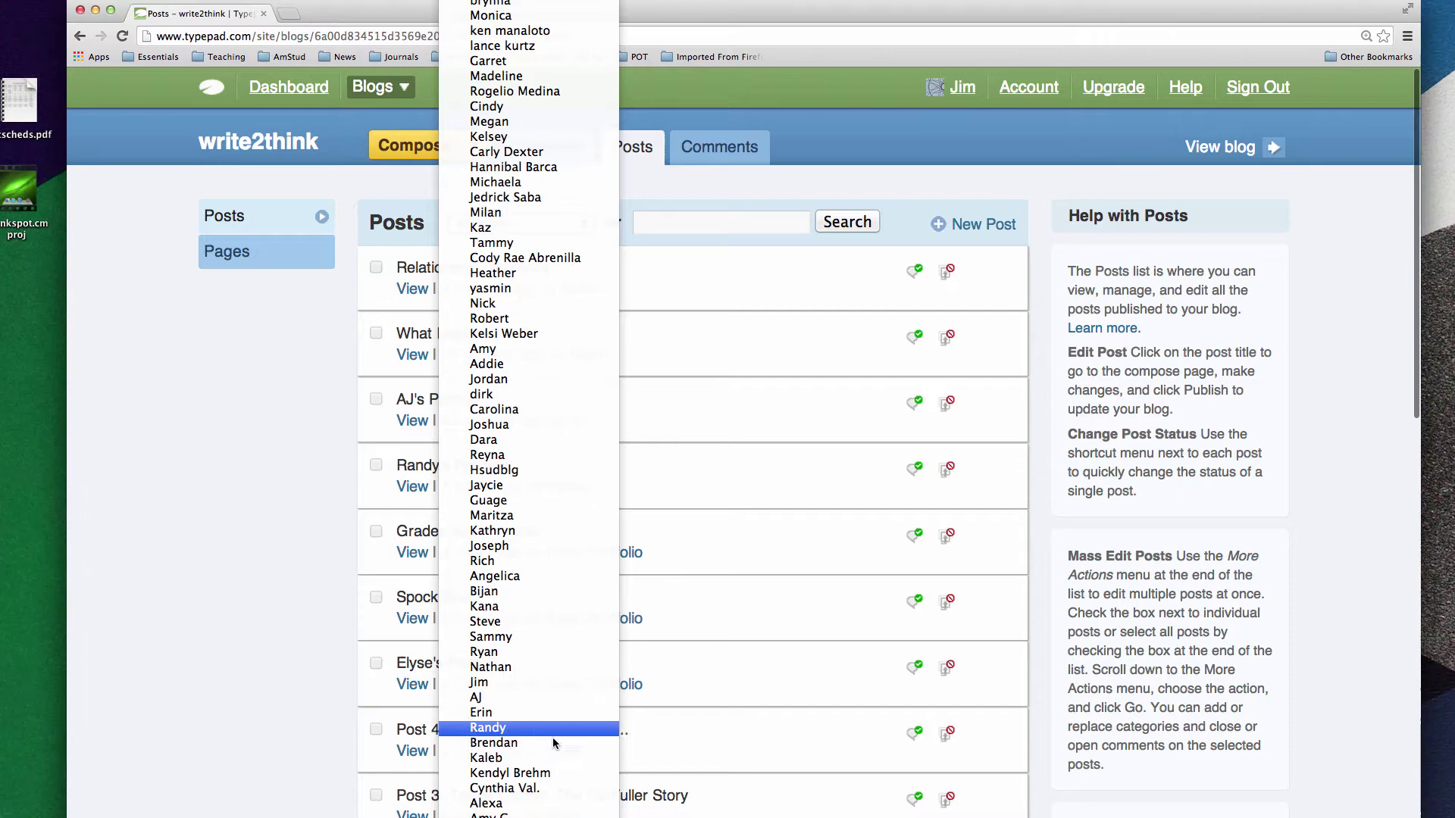
click(535, 683)
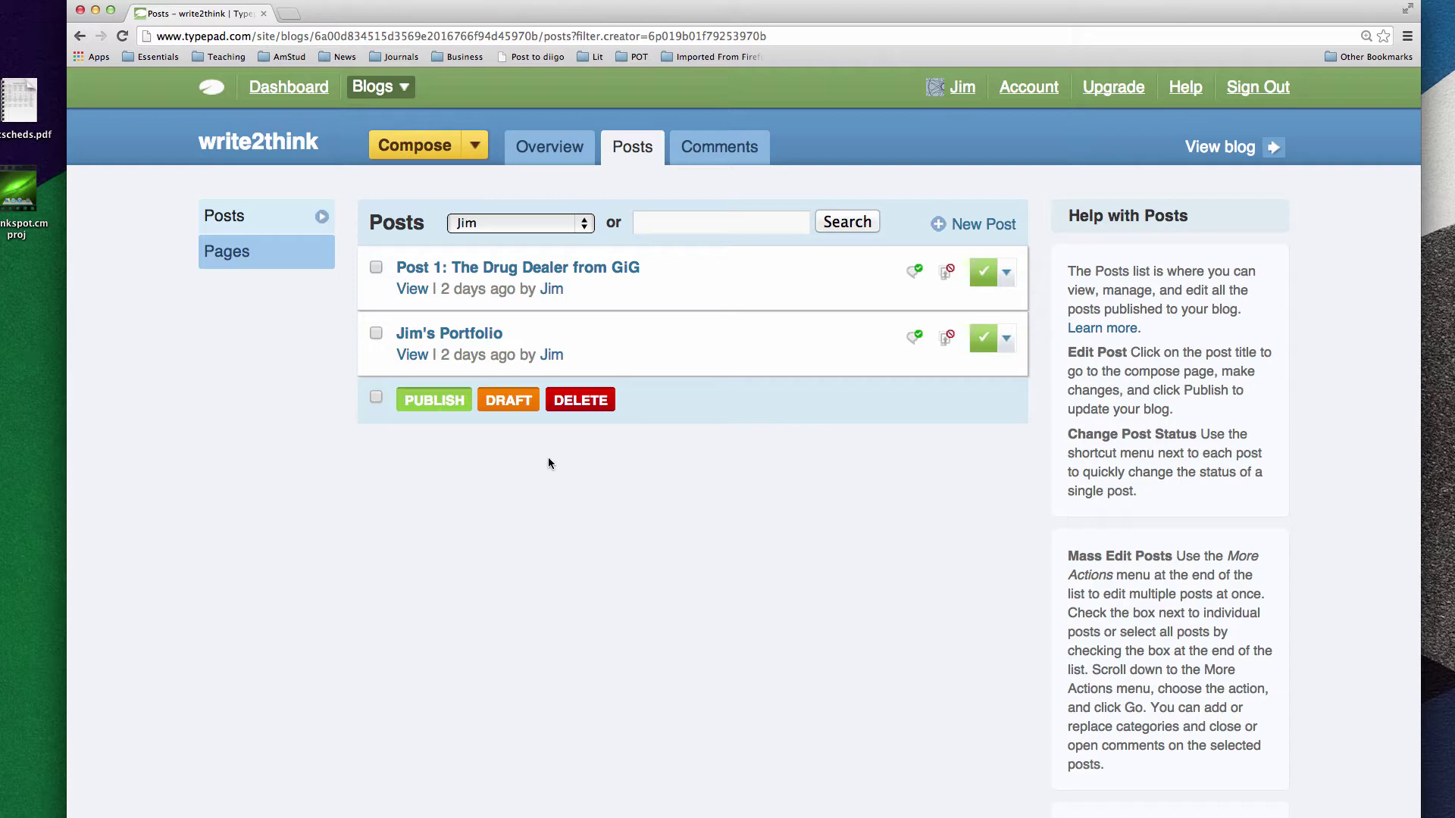
click(512, 272)
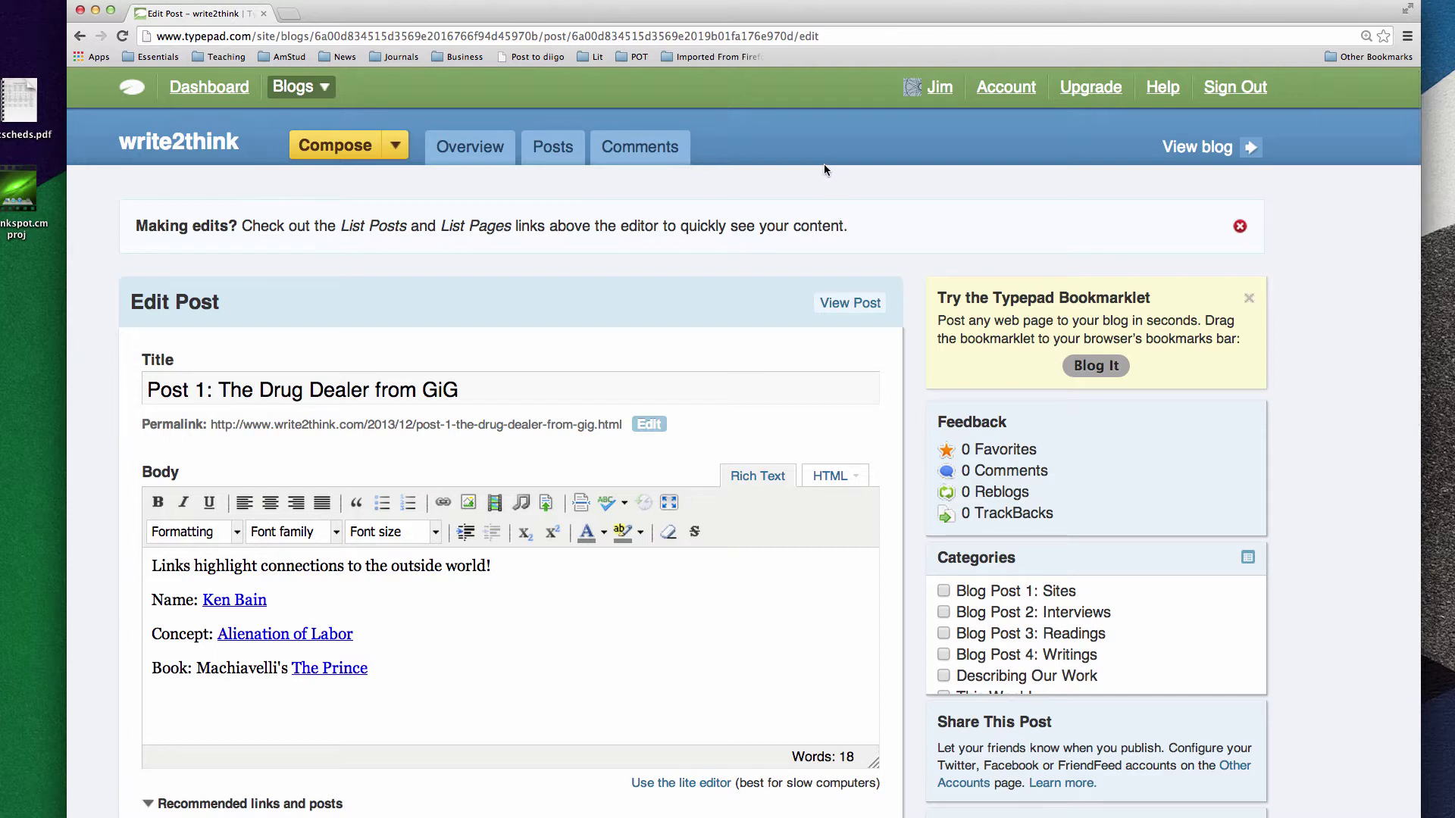
- In a new tab, search Google Images for 'drug dealer'
click(289, 14)
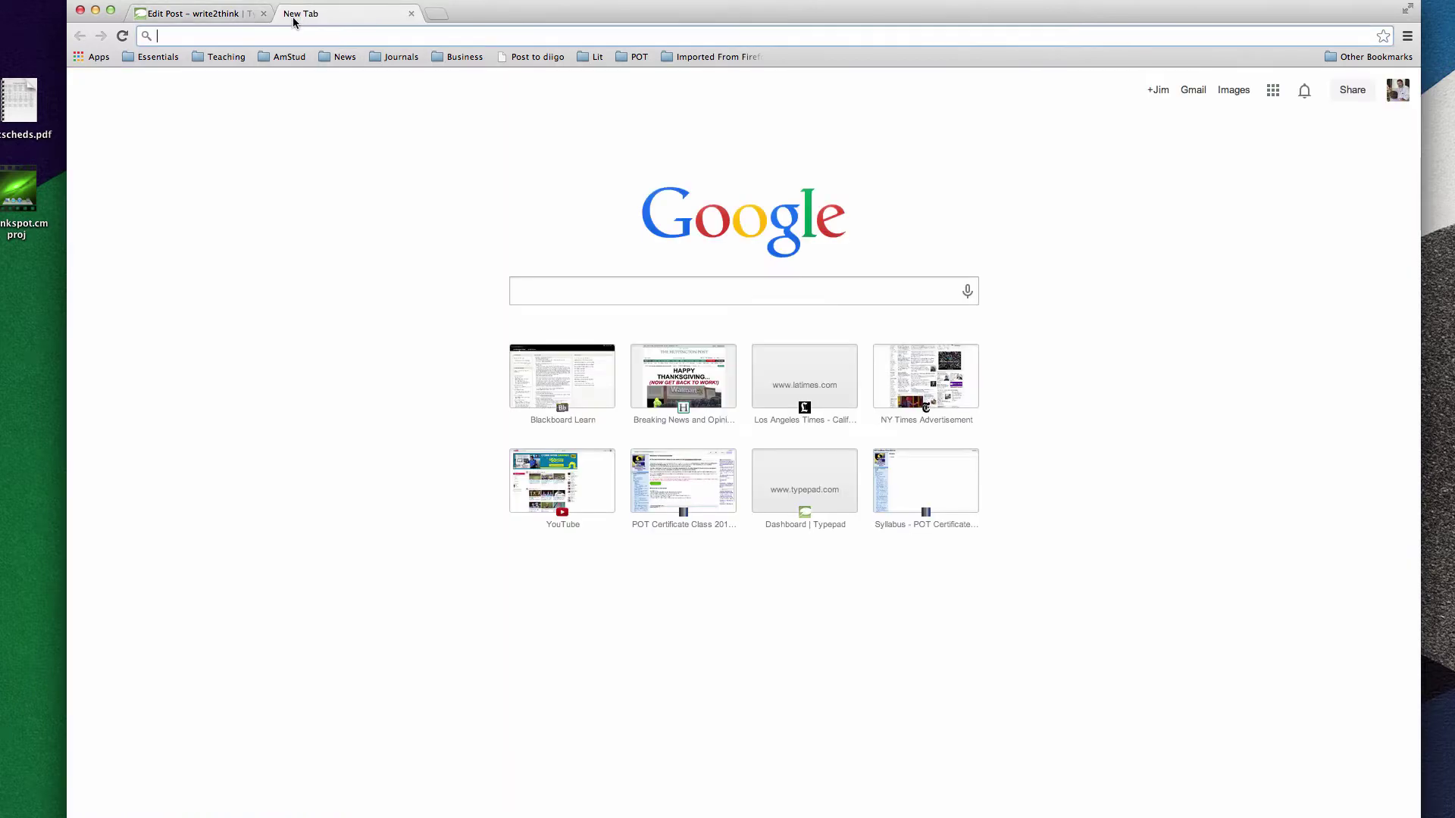
text(drug dealer)
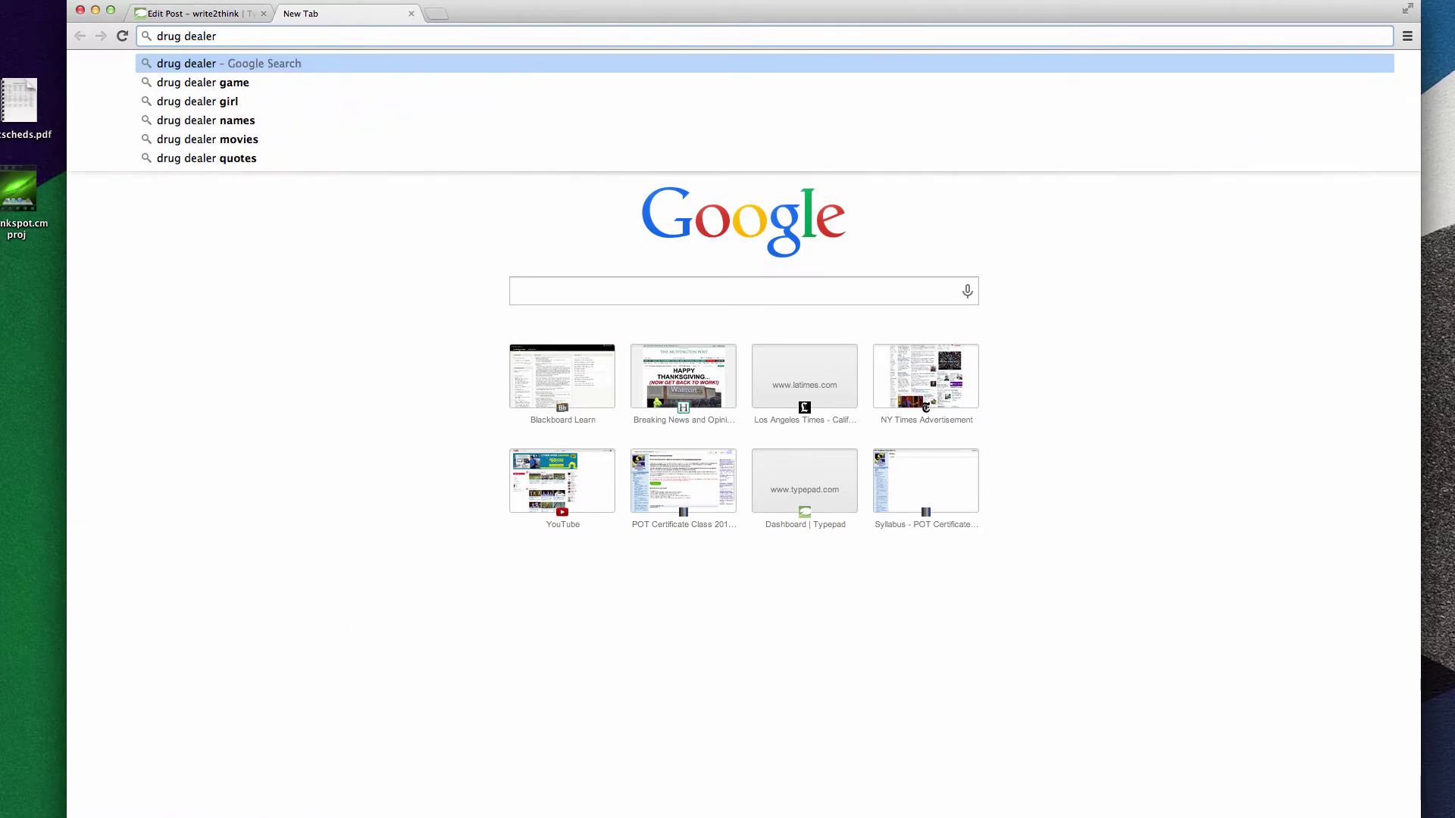
key(Return)
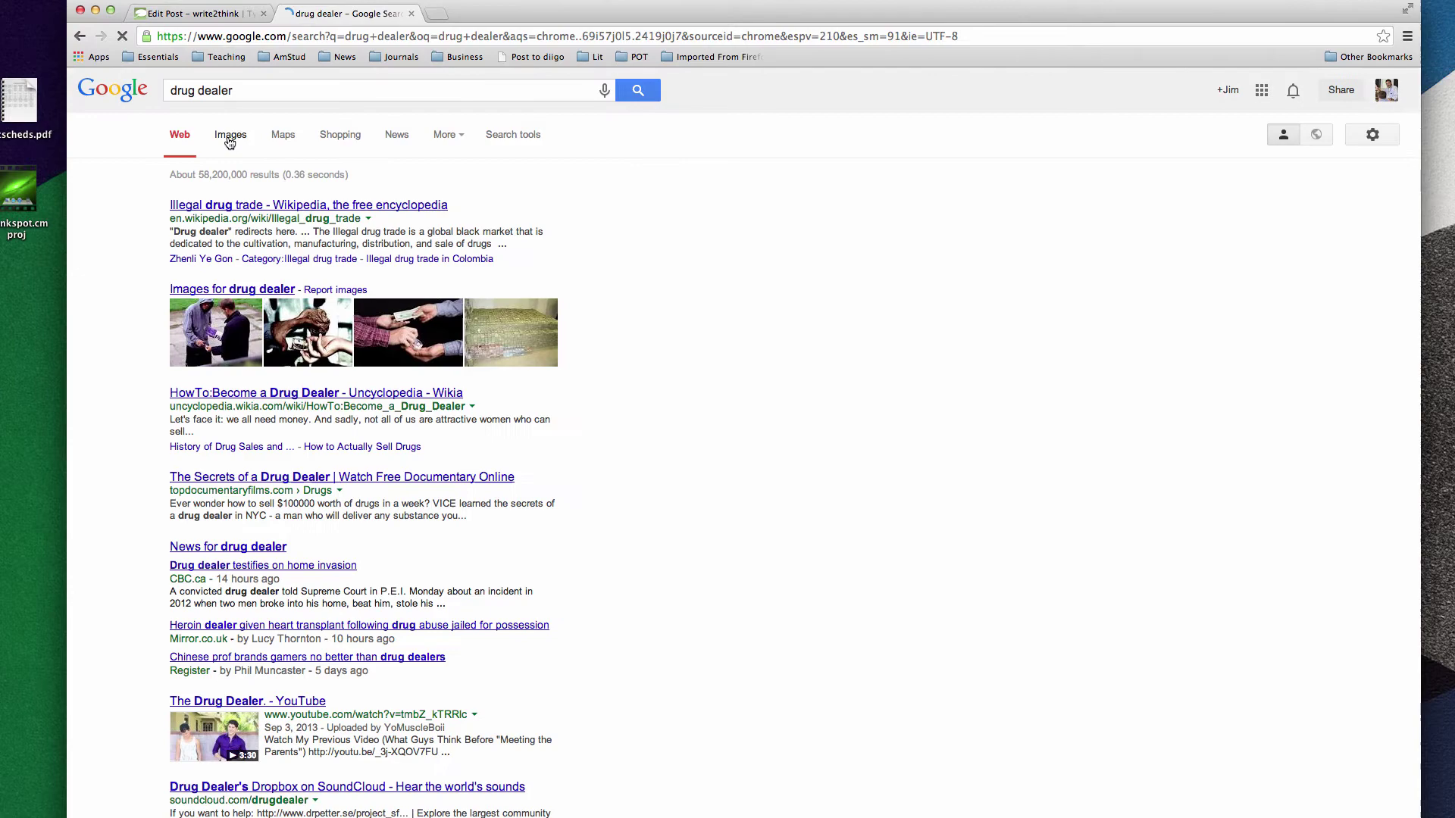
click(231, 137)
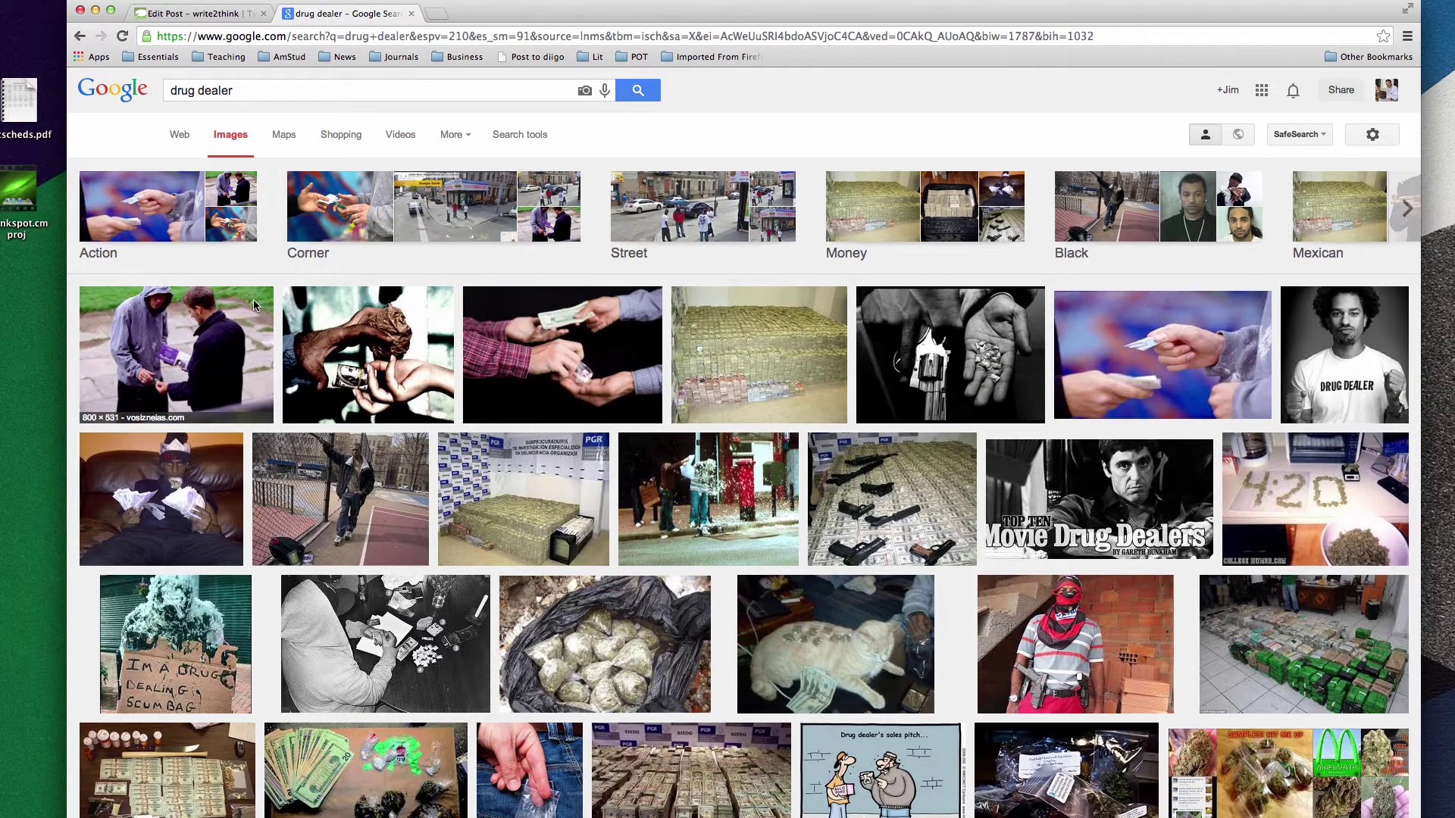
- Enlarge the hooded-man photo, visit its source page, then come back to its preview
click(201, 330)
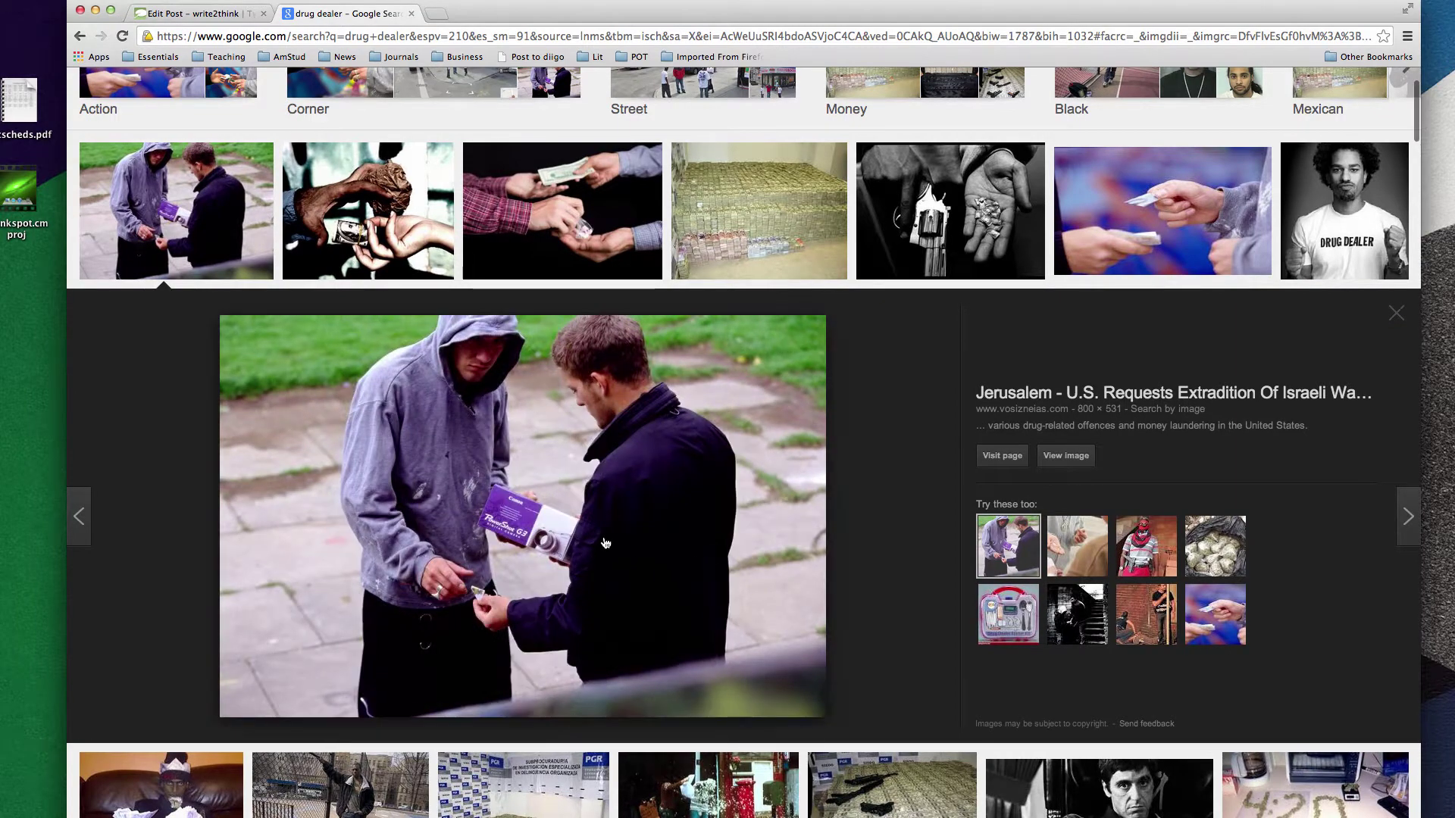
click(582, 528)
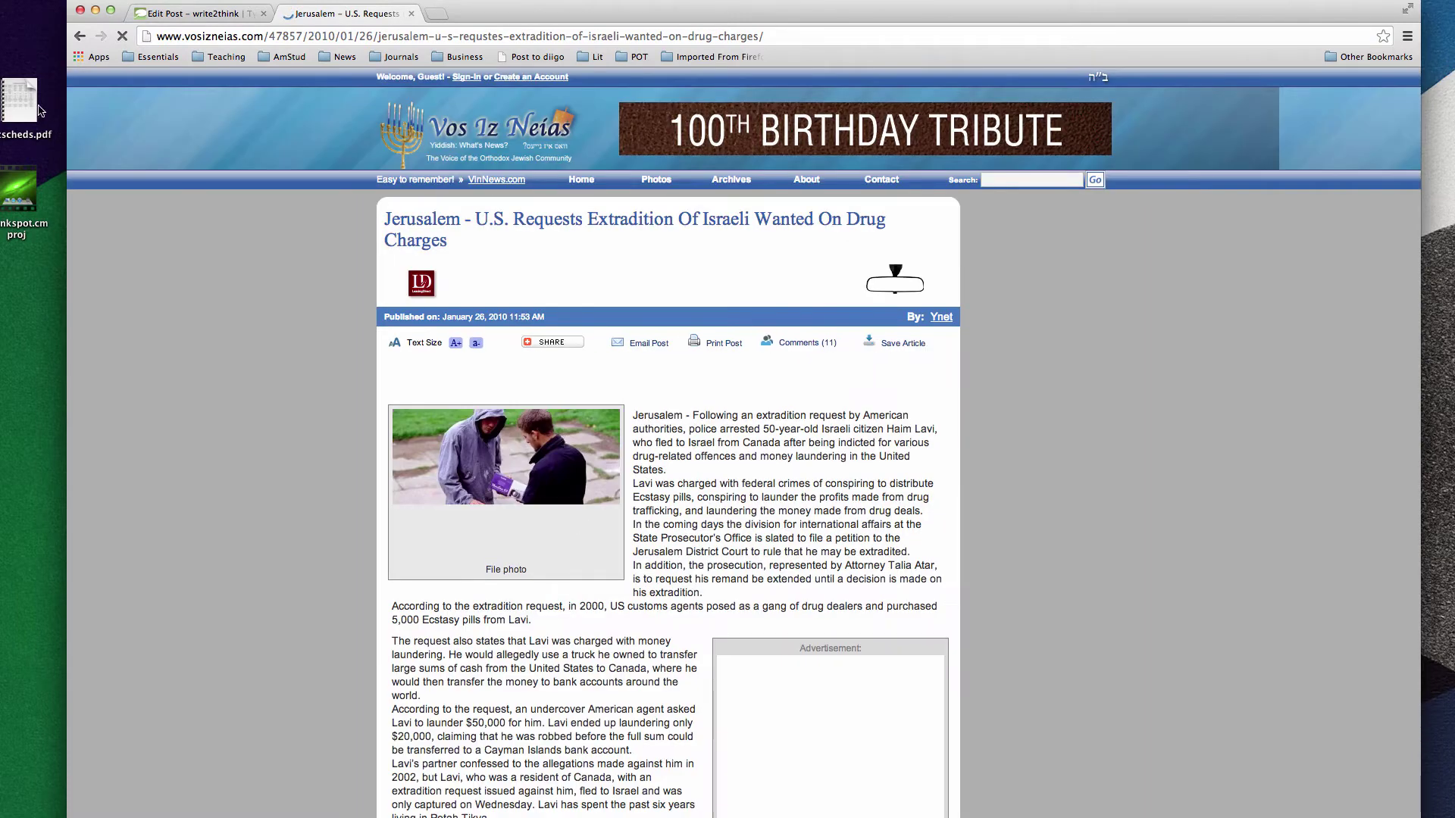
click(79, 38)
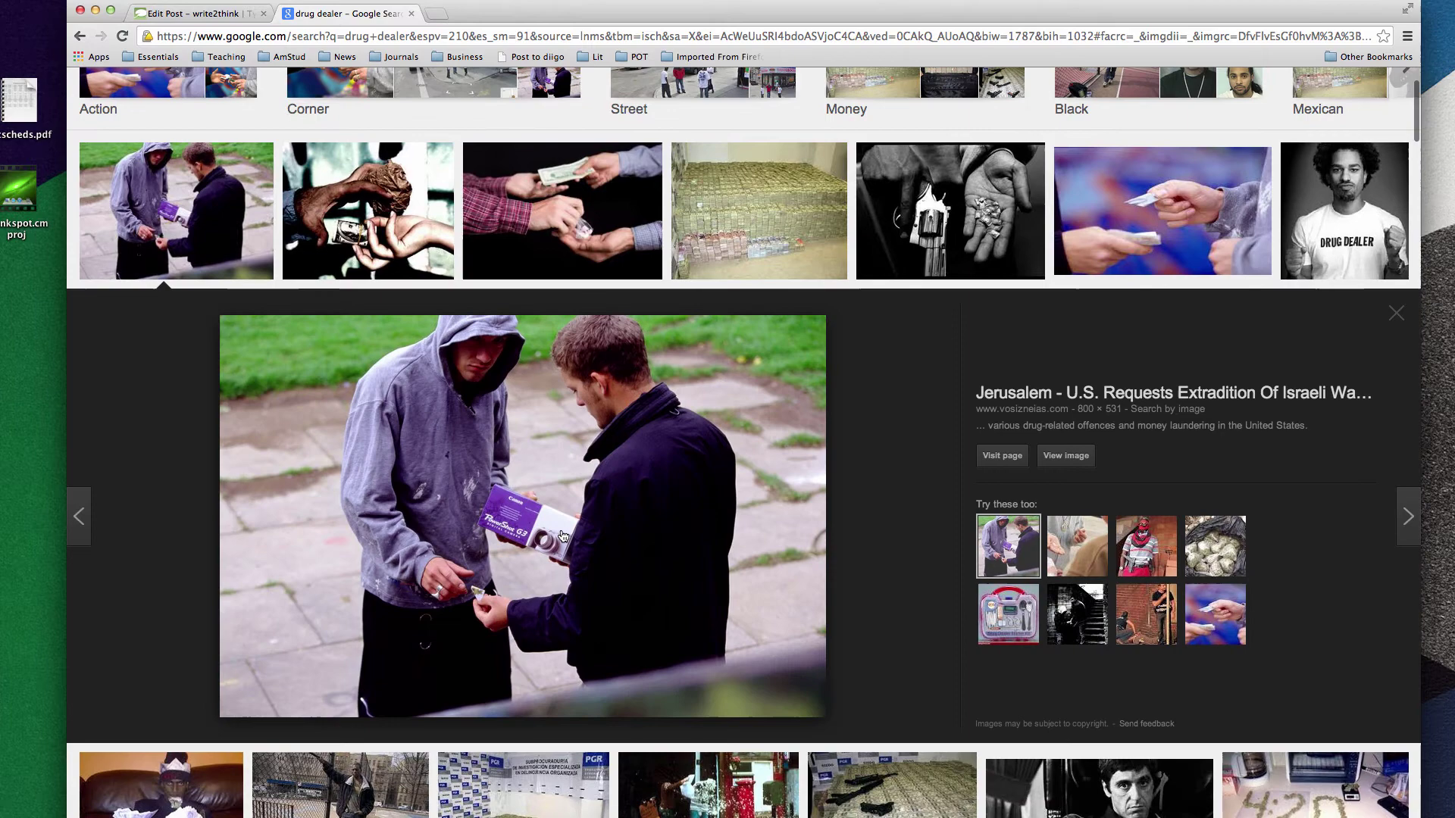
- Save the hooded-man photo to the Desktop as 'drug-dealer' and return to the Typepad editor
right_click(517, 507)
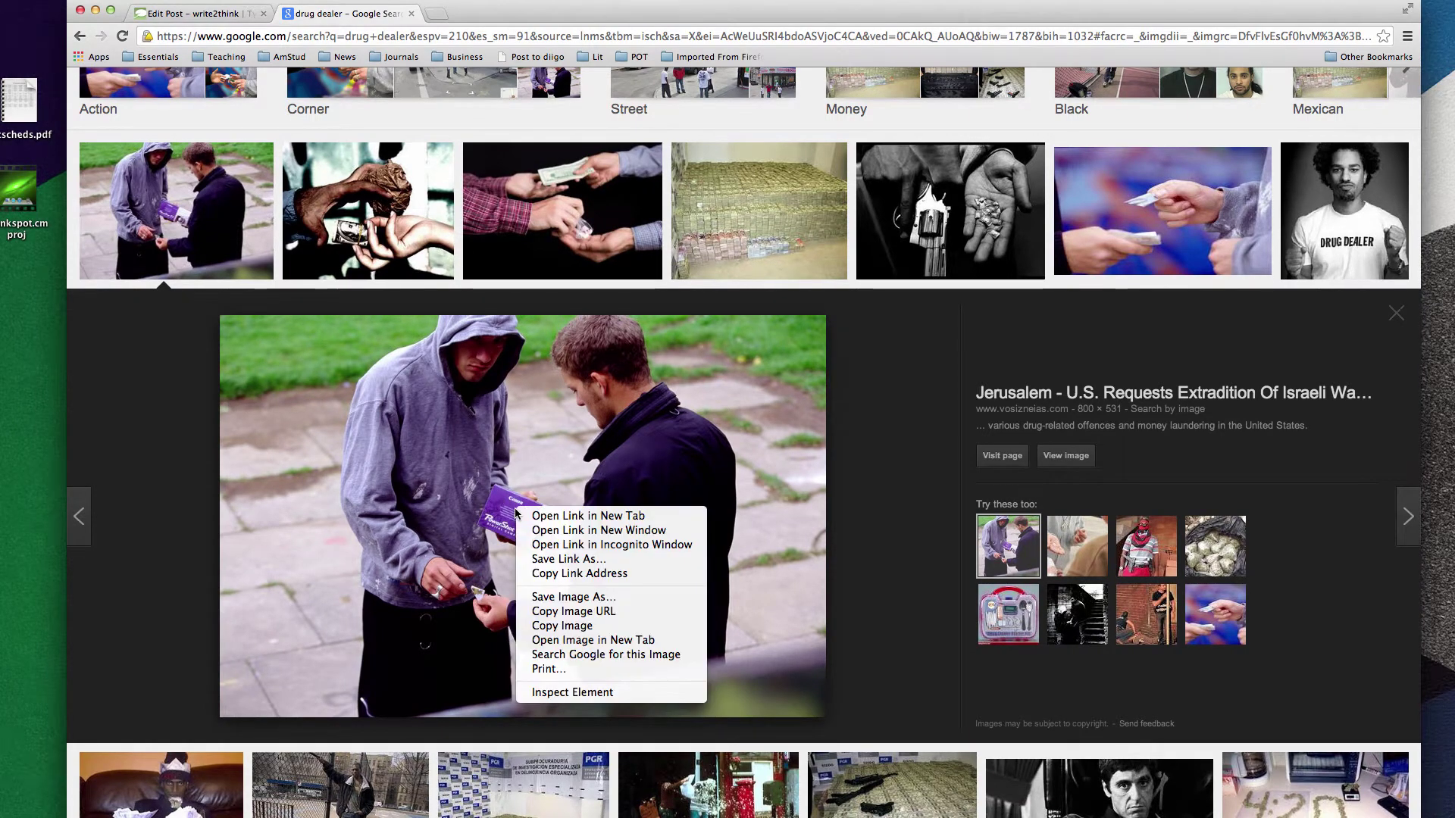
click(572, 597)
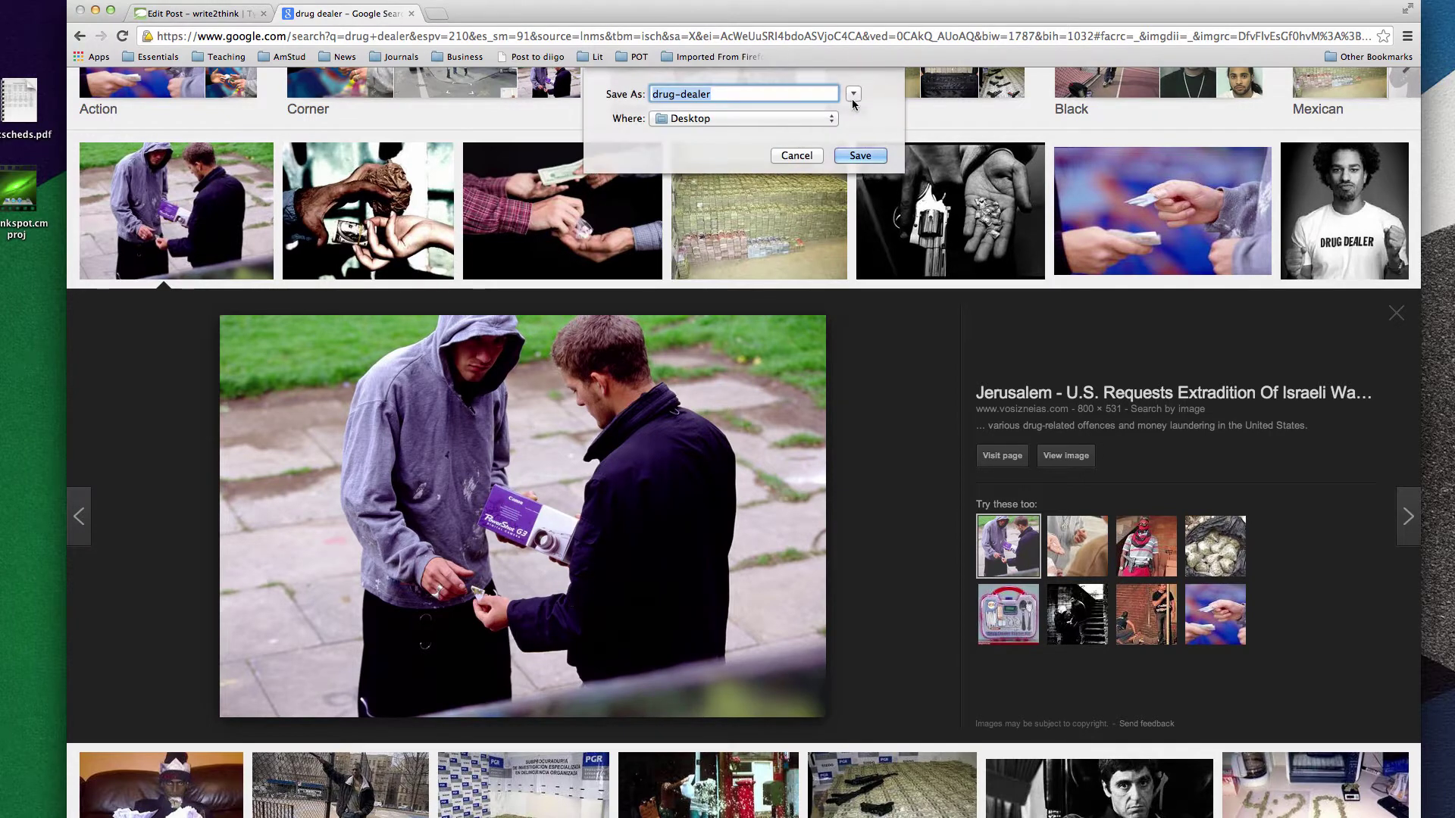
click(860, 156)
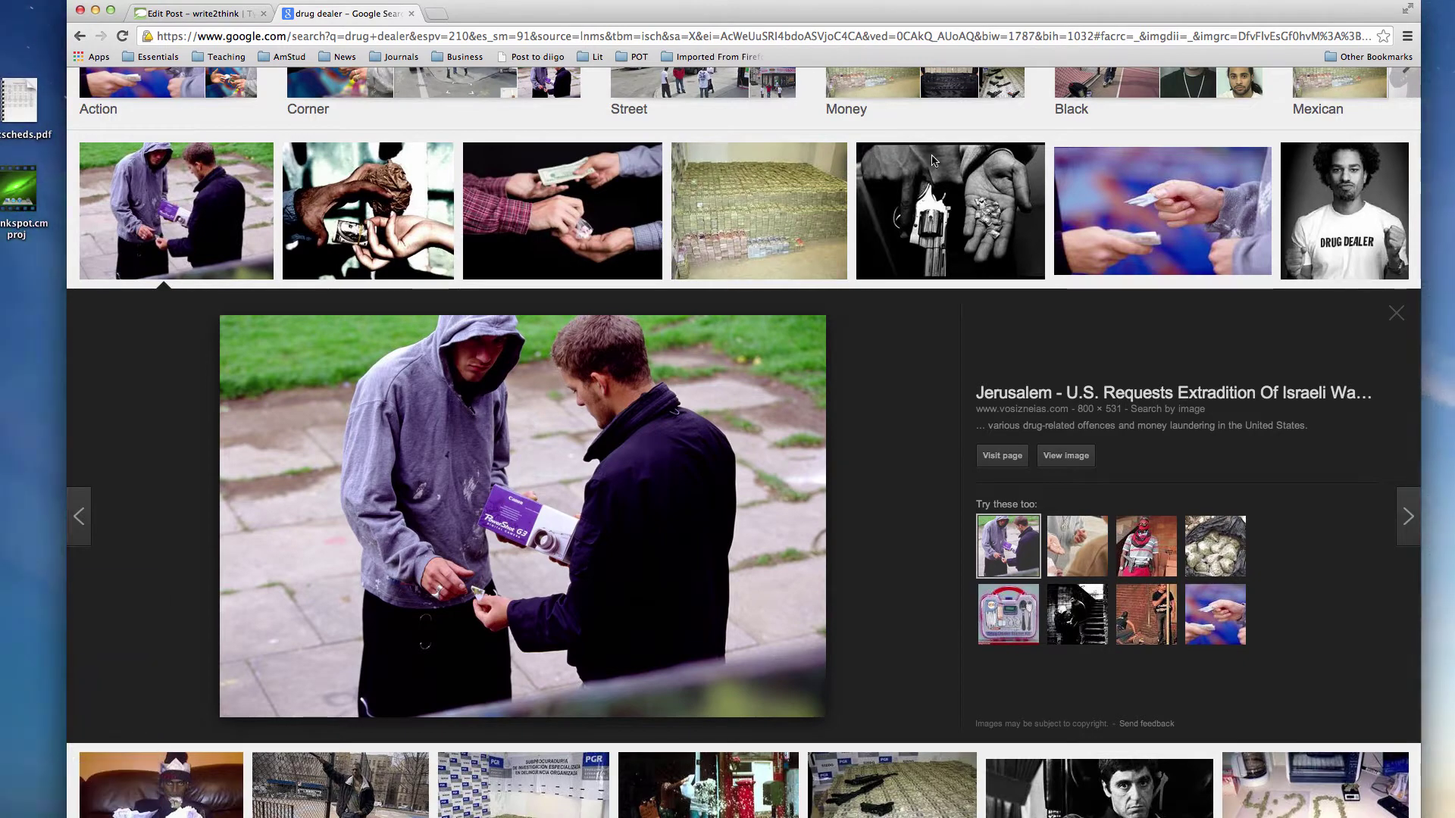
click(223, 13)
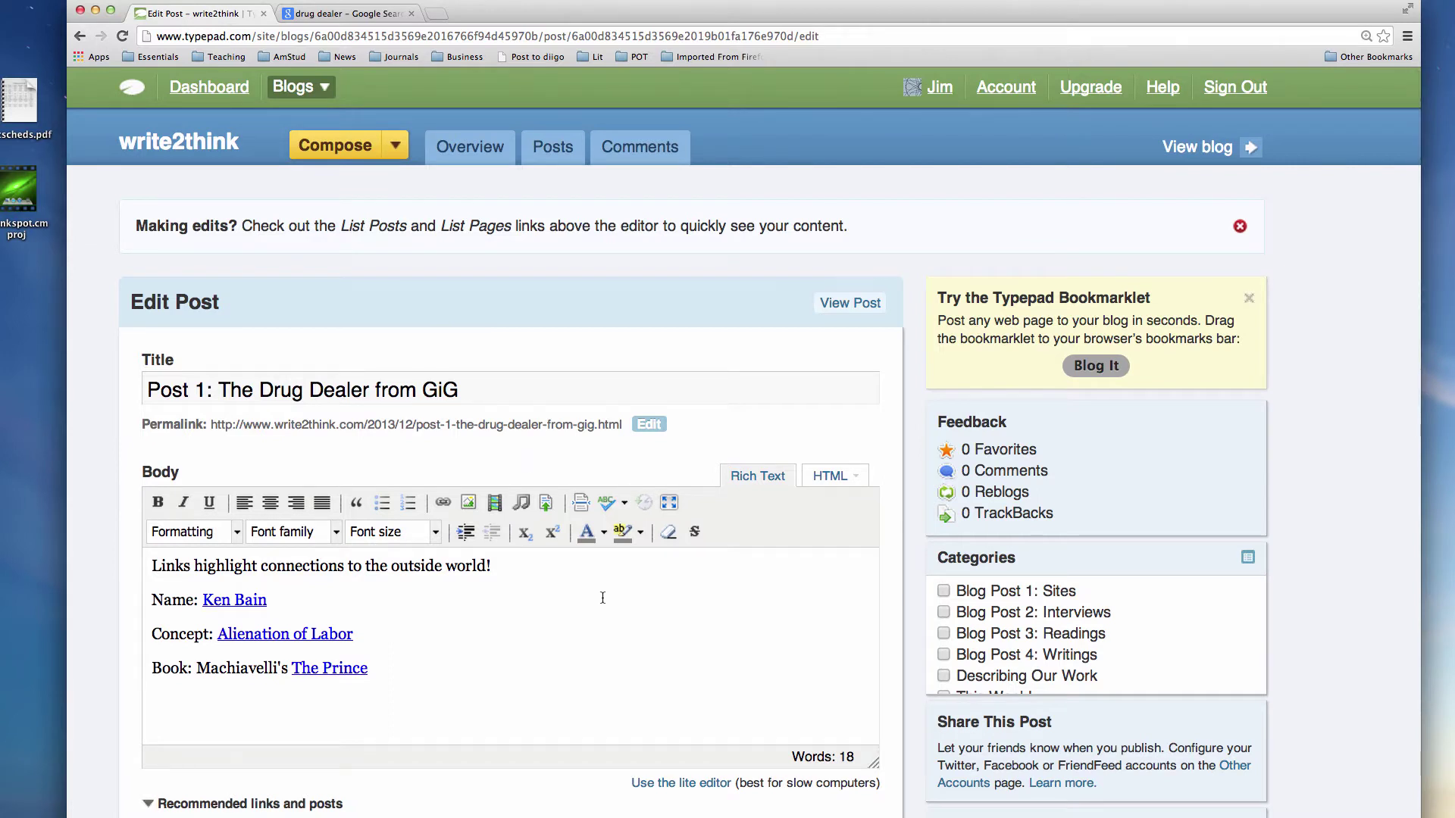
- Insert drug-dealer.jpg before the first line at Small (120 px), floated left
click(153, 566)
click(468, 505)
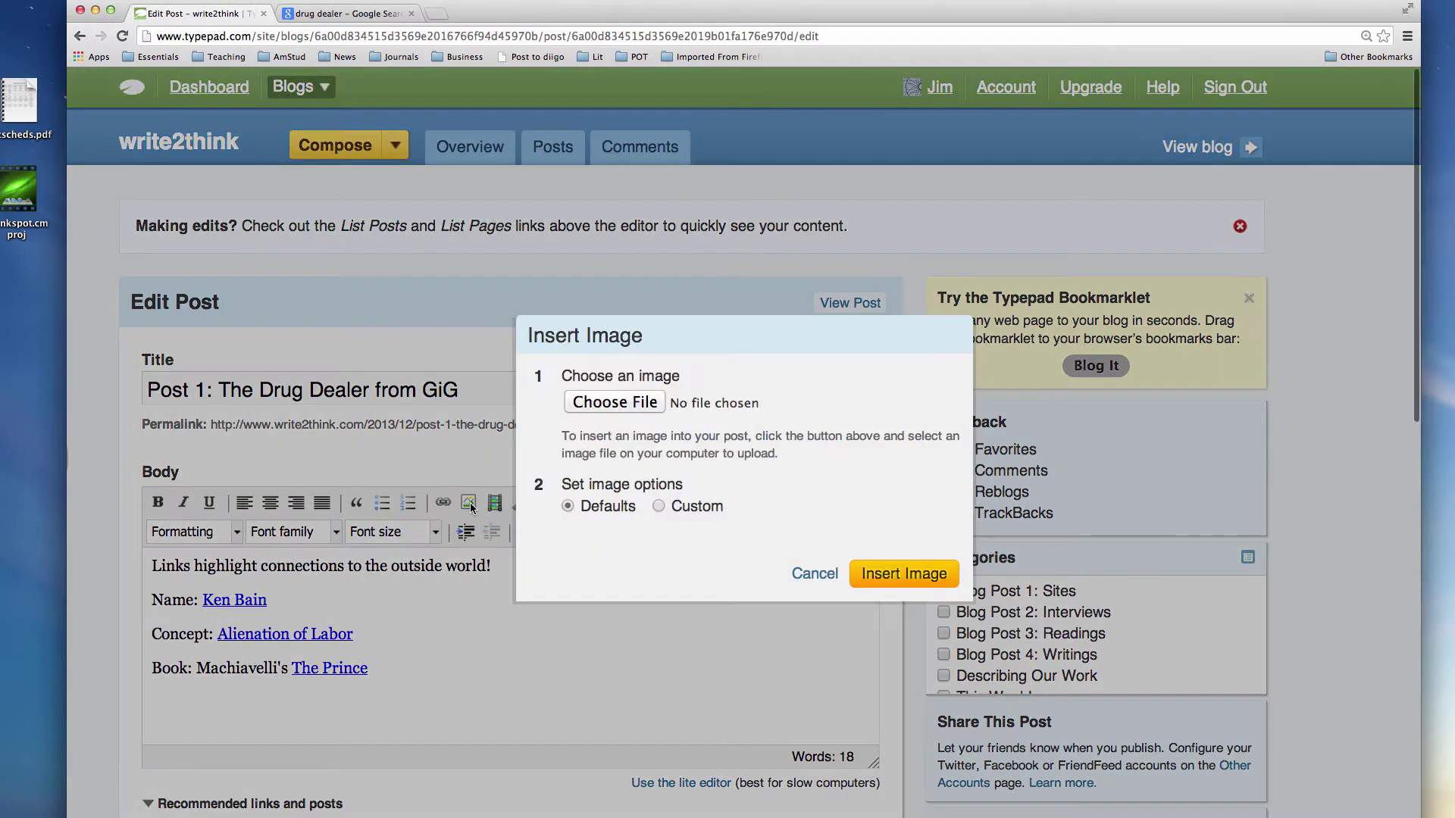
click(616, 403)
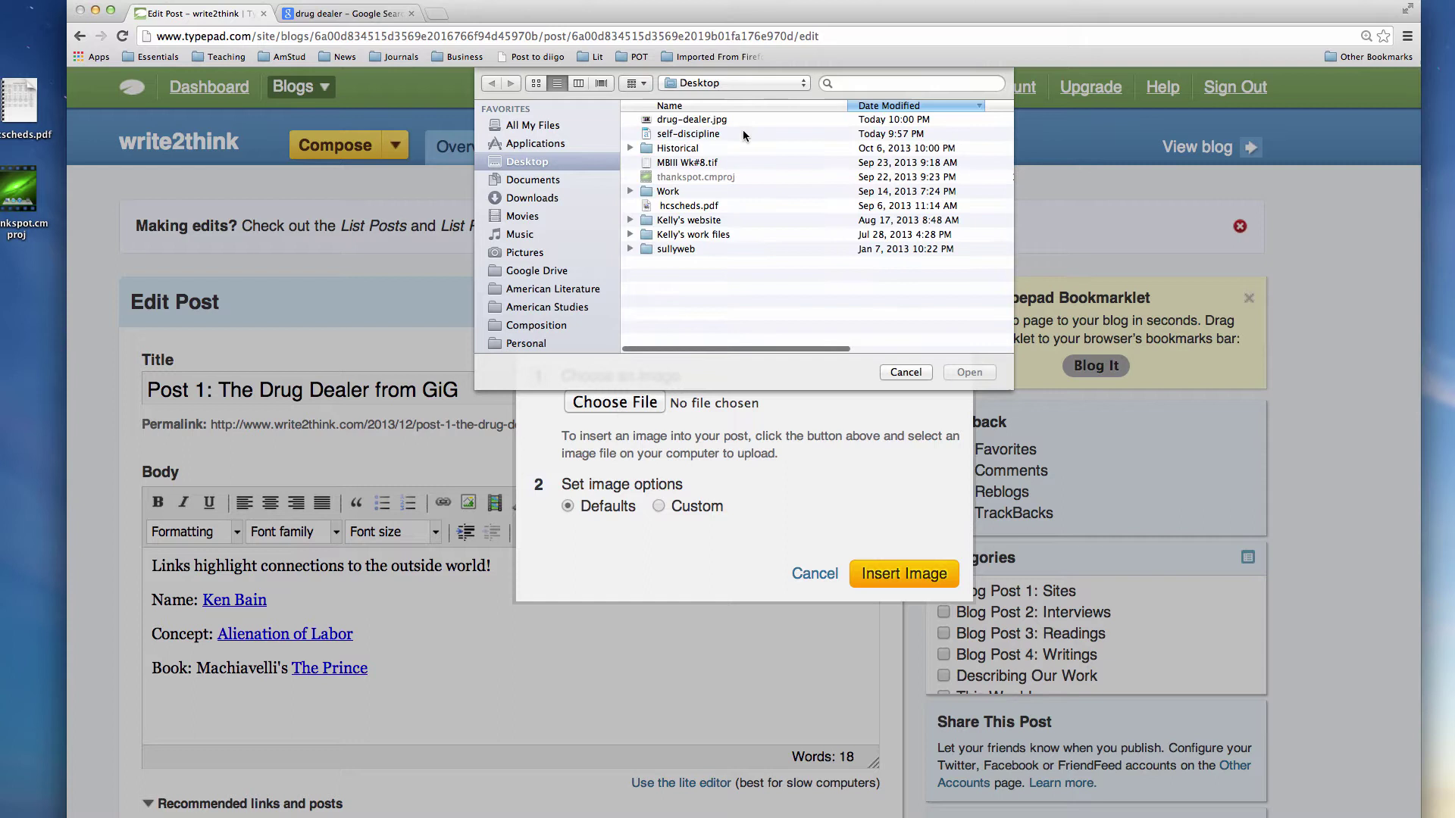
click(732, 121)
click(970, 372)
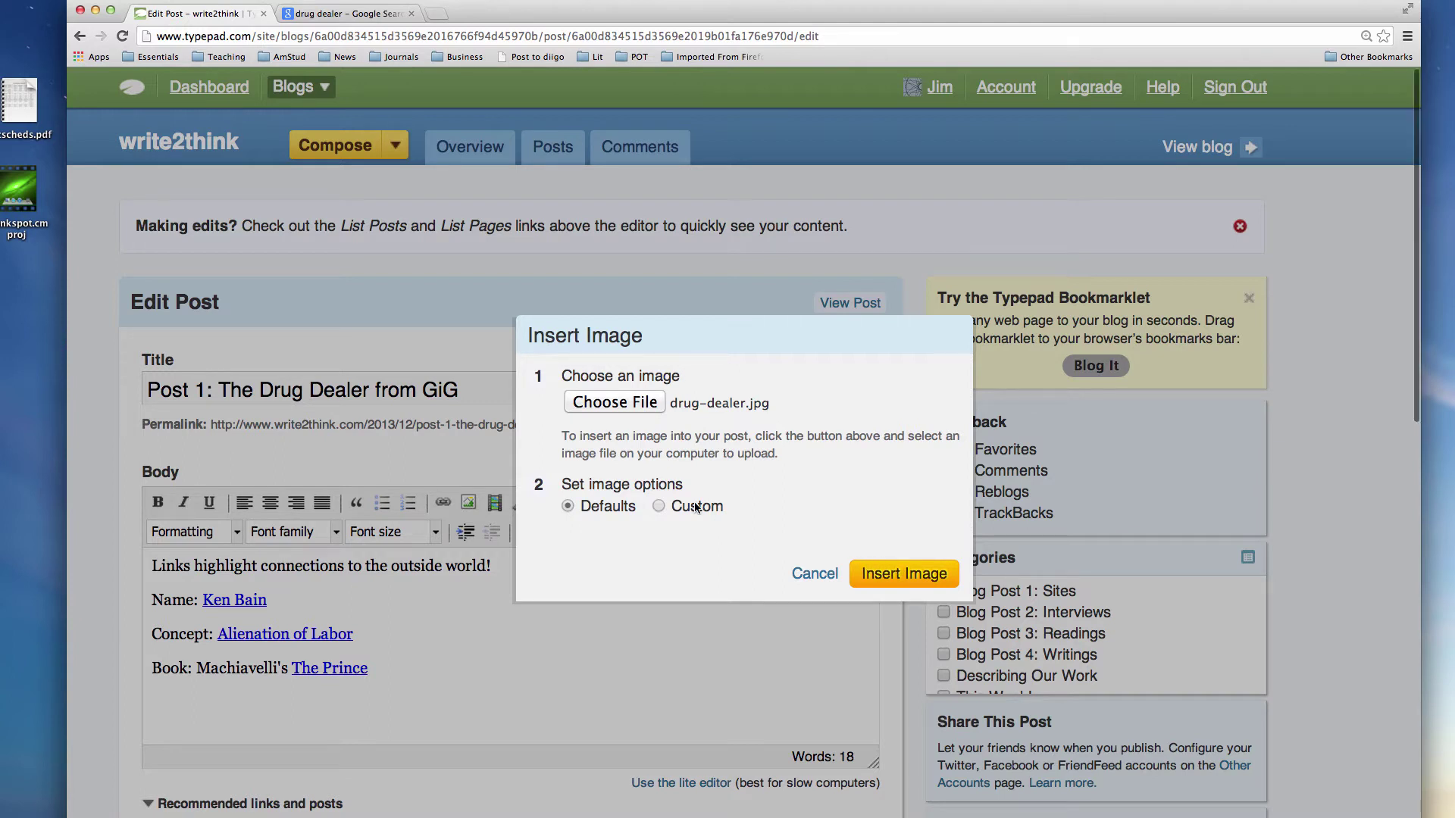
click(658, 507)
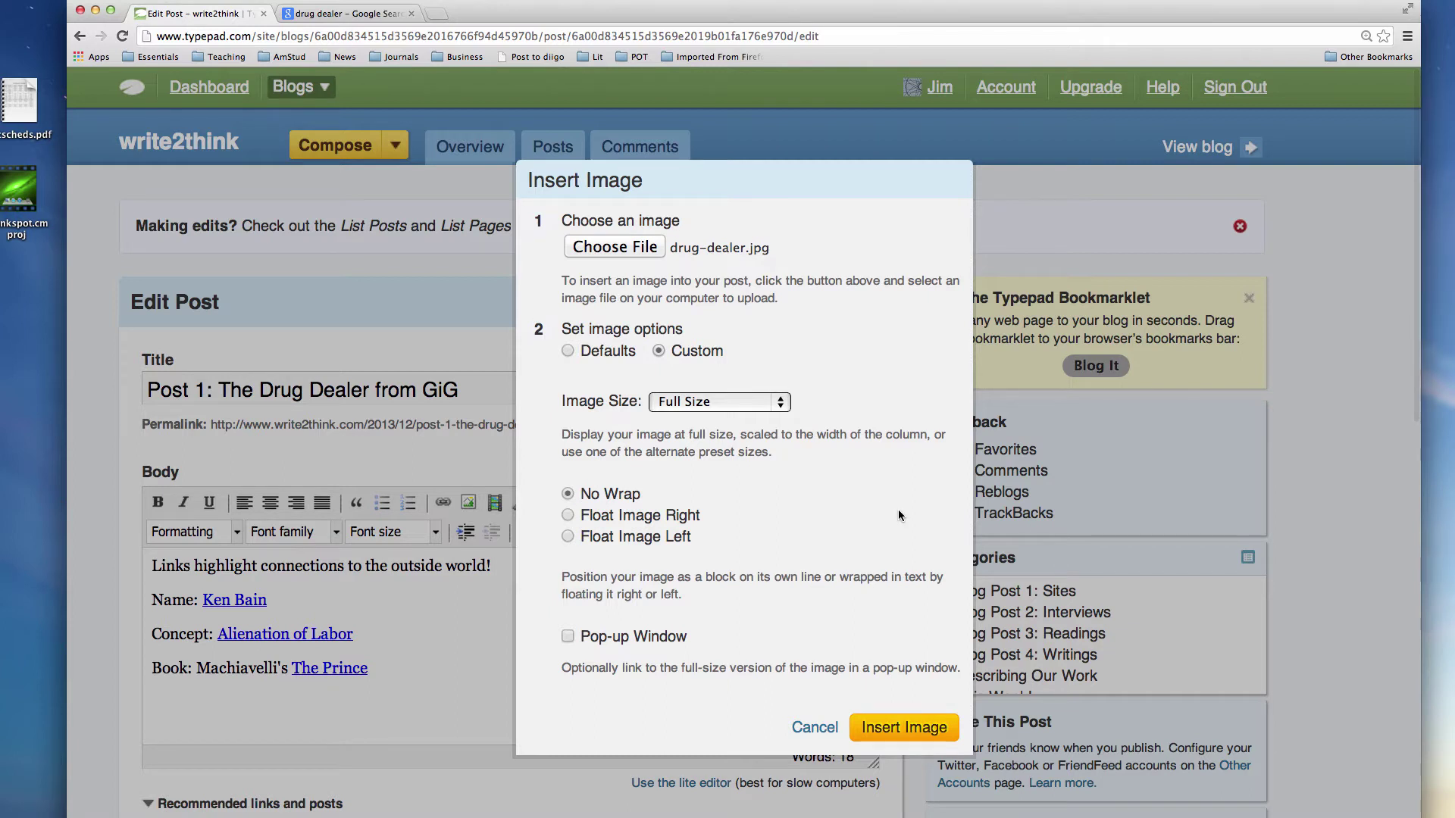
click(780, 407)
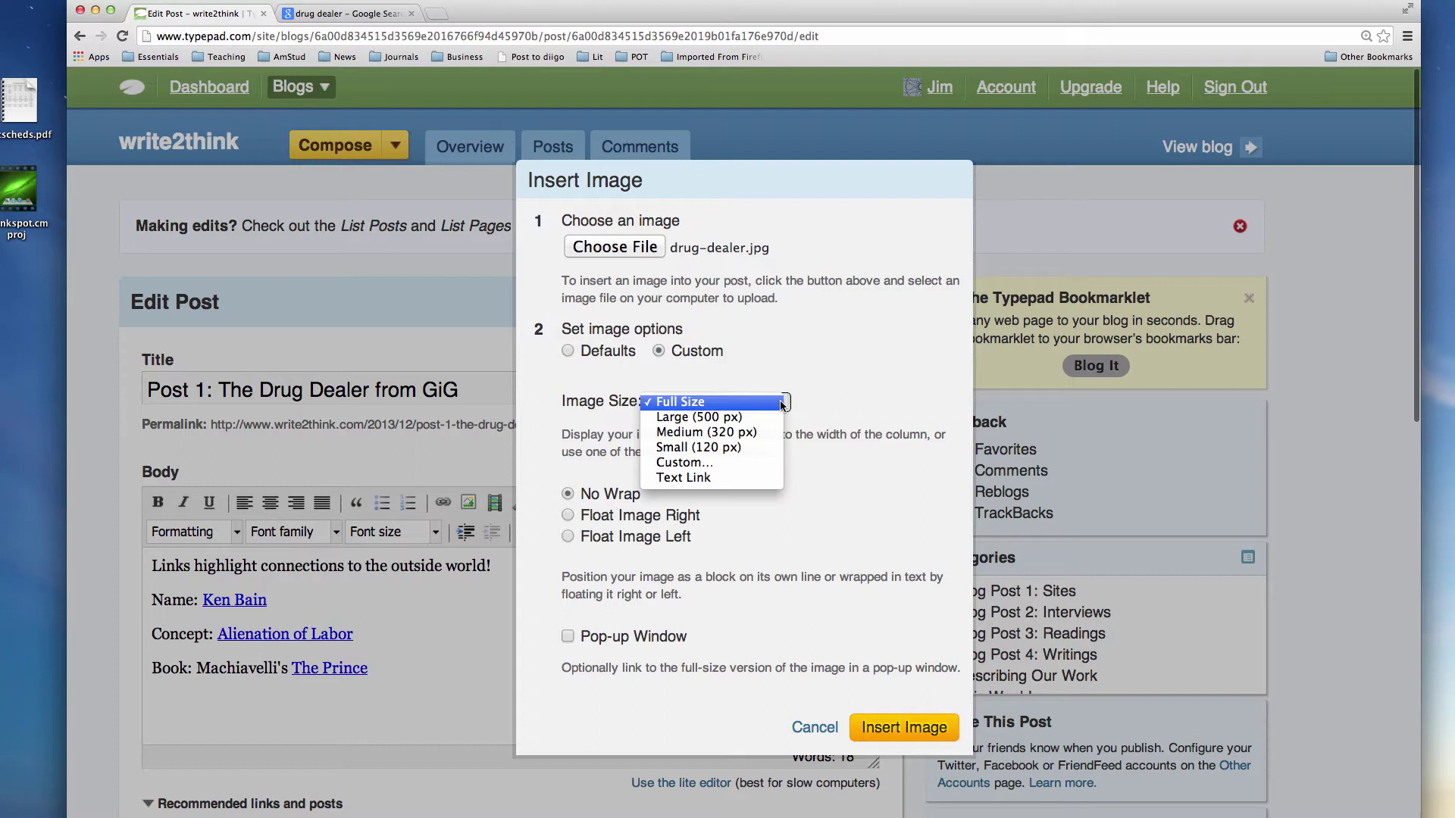
click(773, 447)
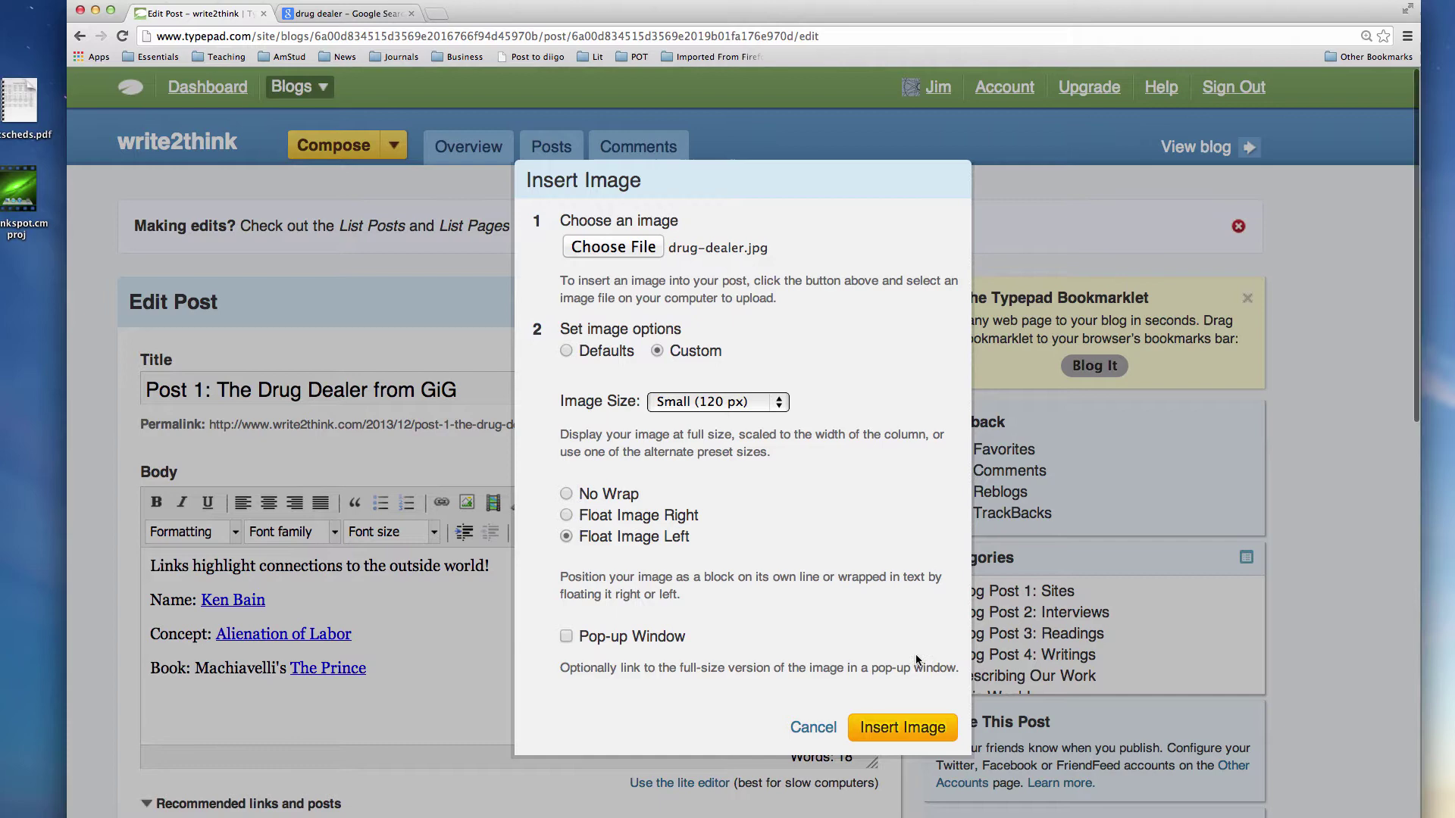
click(921, 728)
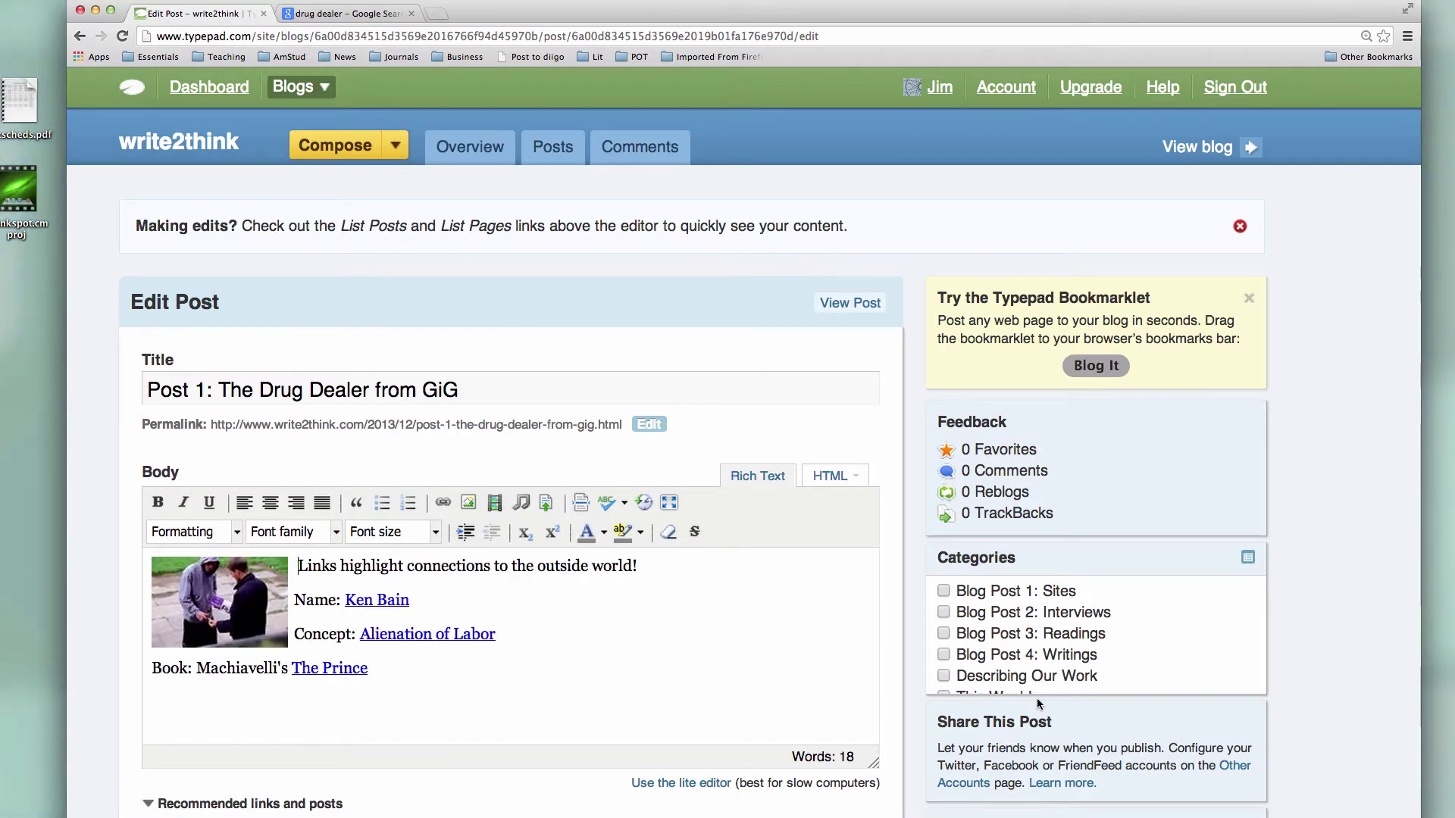
- Preview the post in a new window, scroll through it, and close the preview
scroll(1318, 689, down, 5)
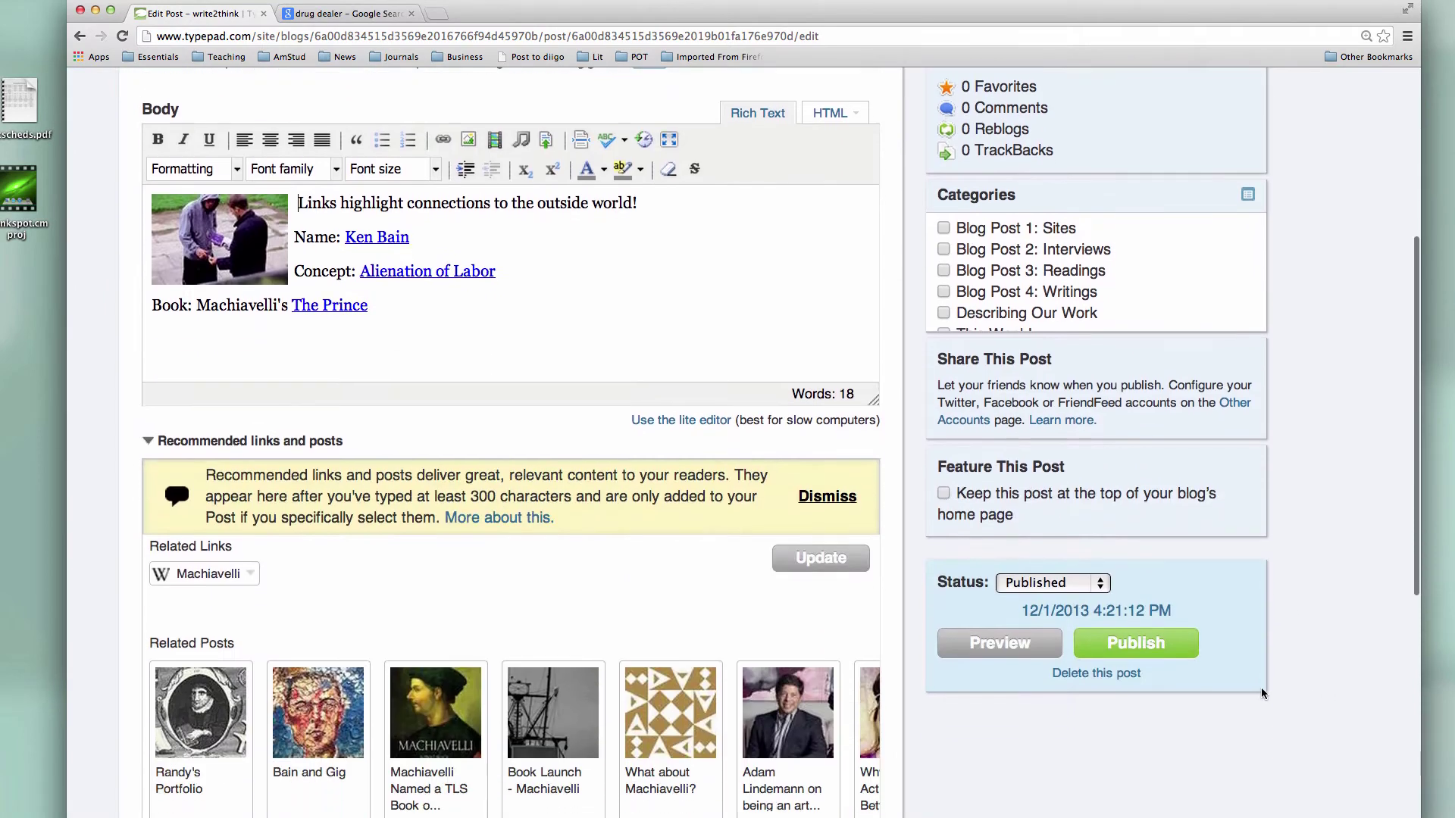
click(1015, 642)
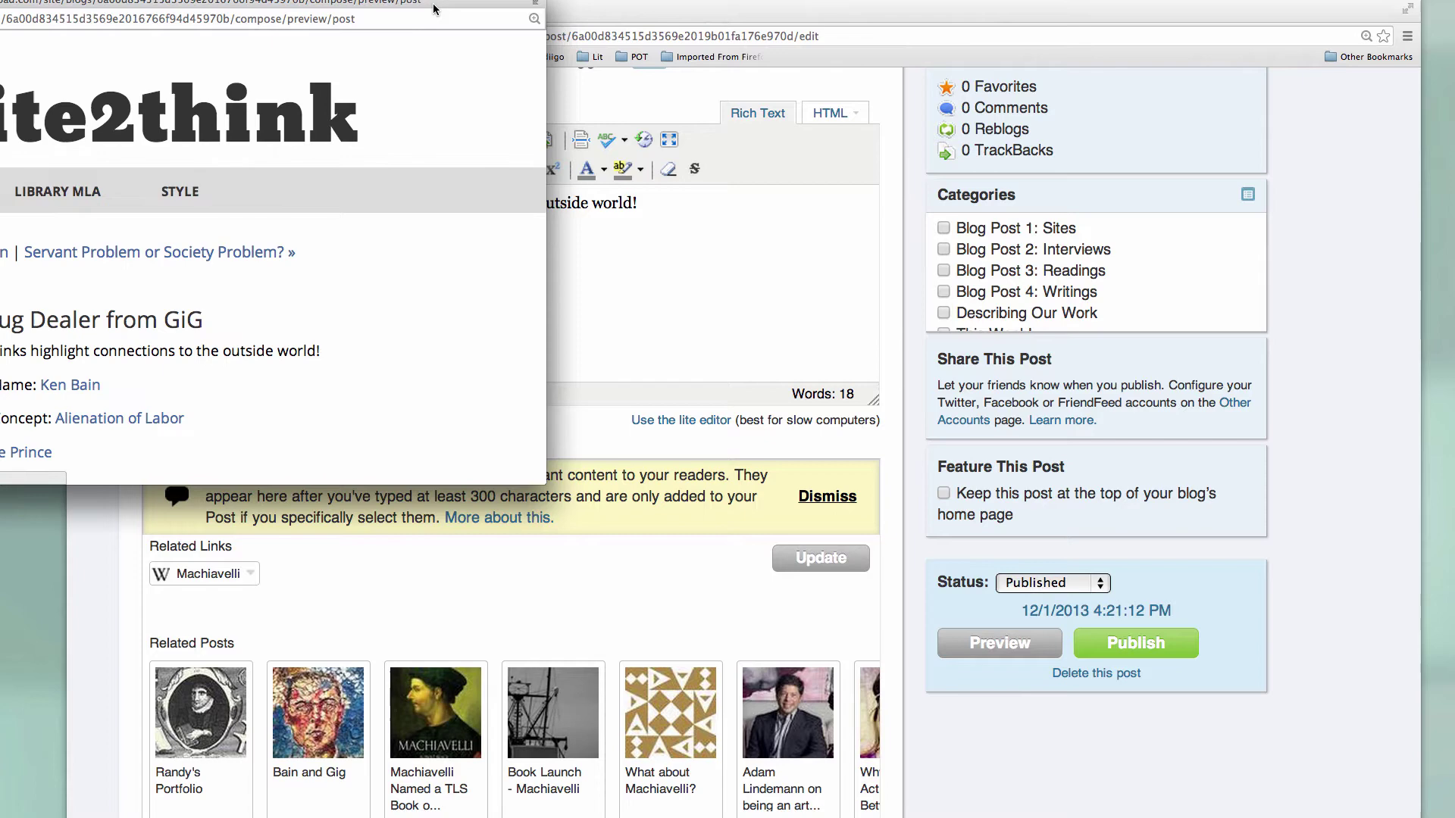
drag(434, 8, 783, 82)
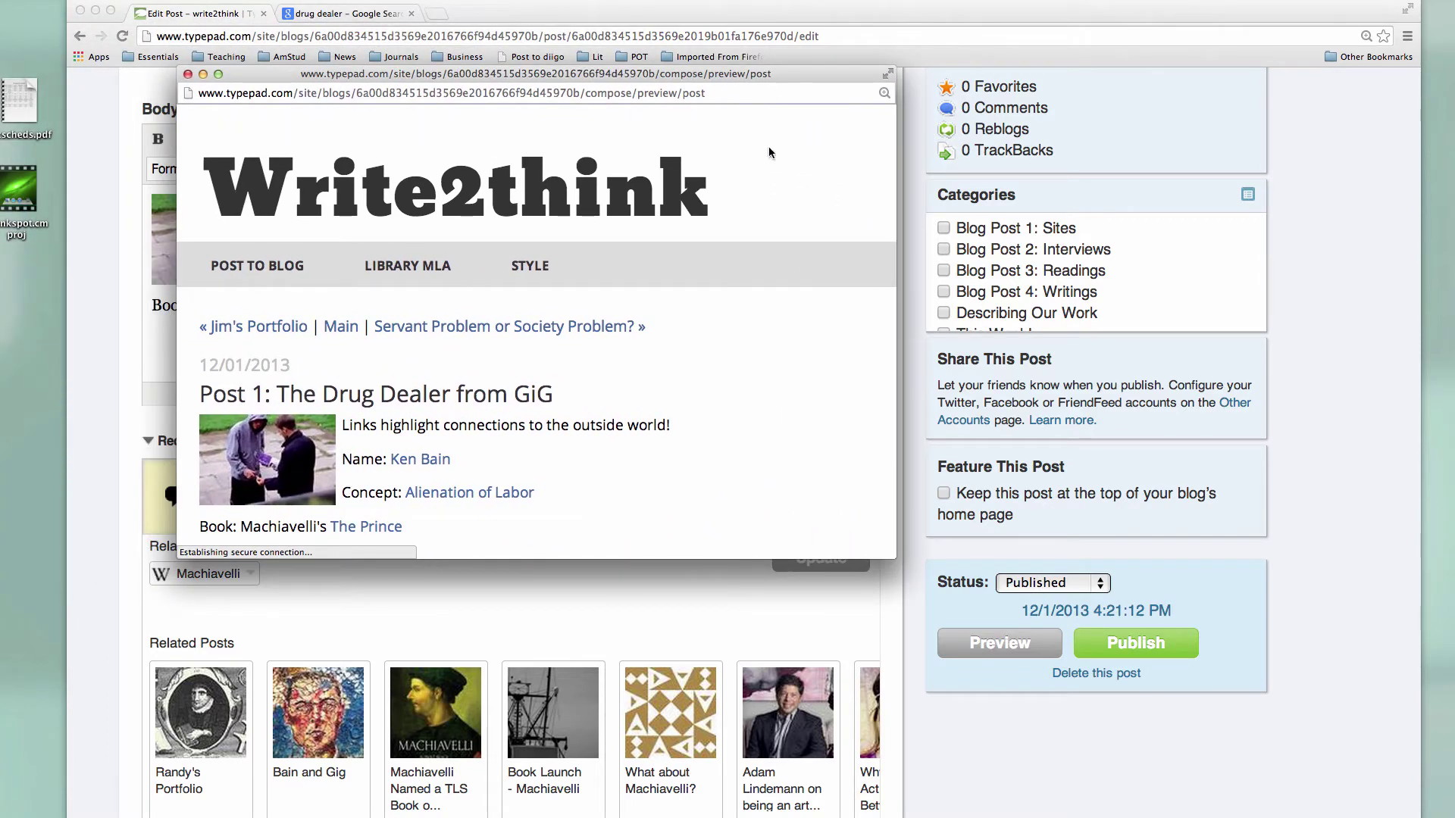
scroll(811, 388, down, 5)
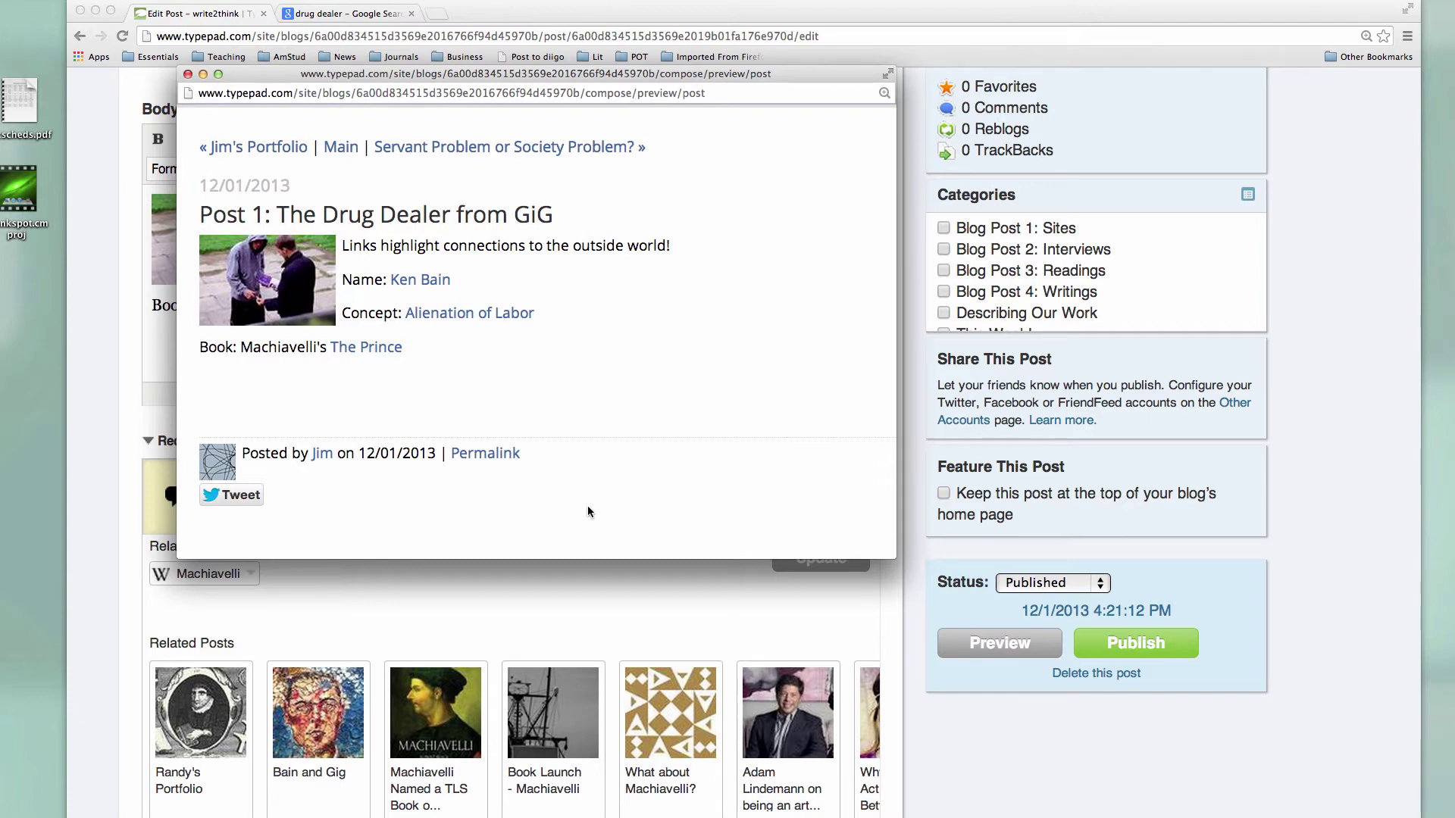
scroll(587, 506, up, 1)
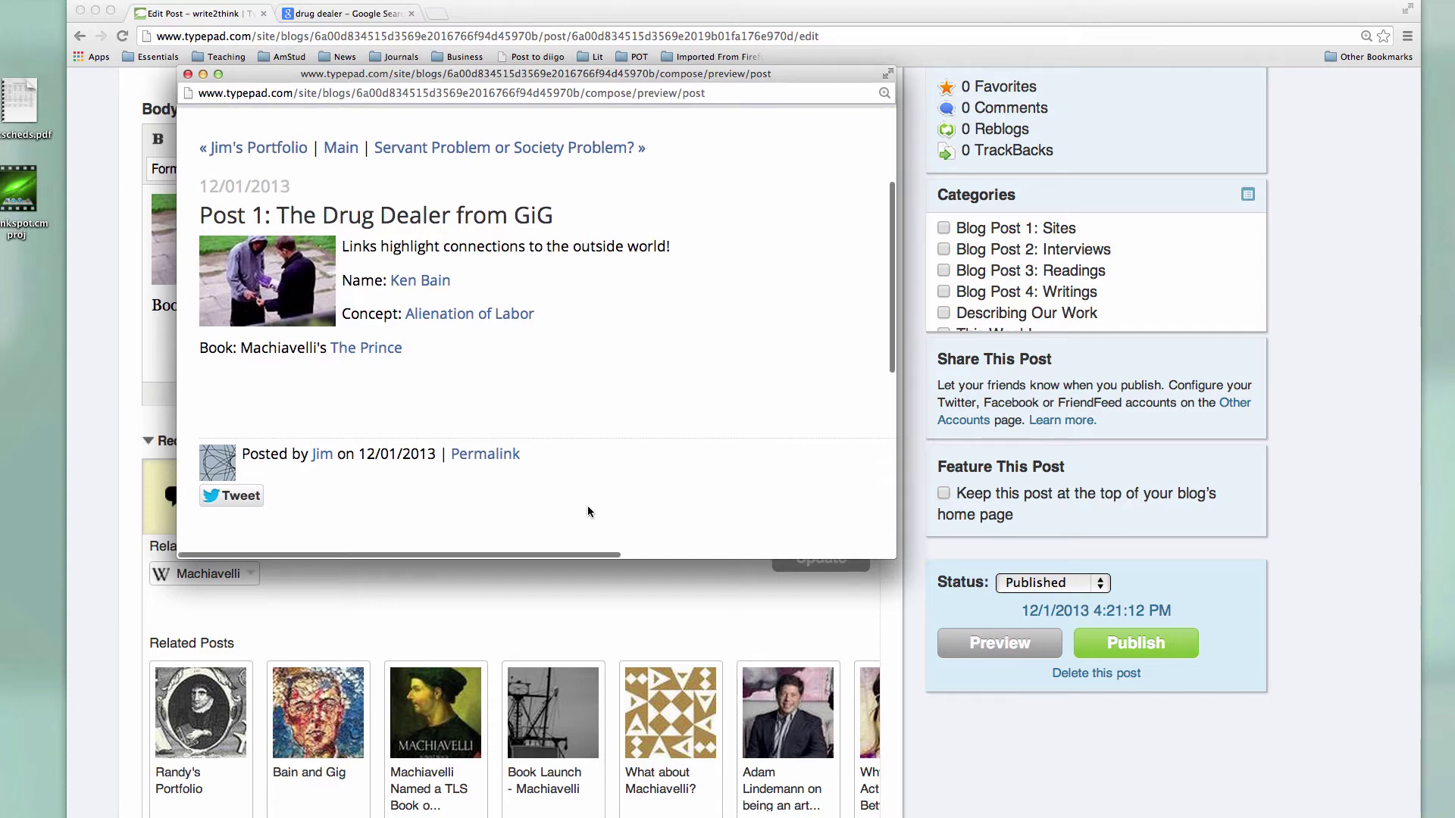
click(157, 346)
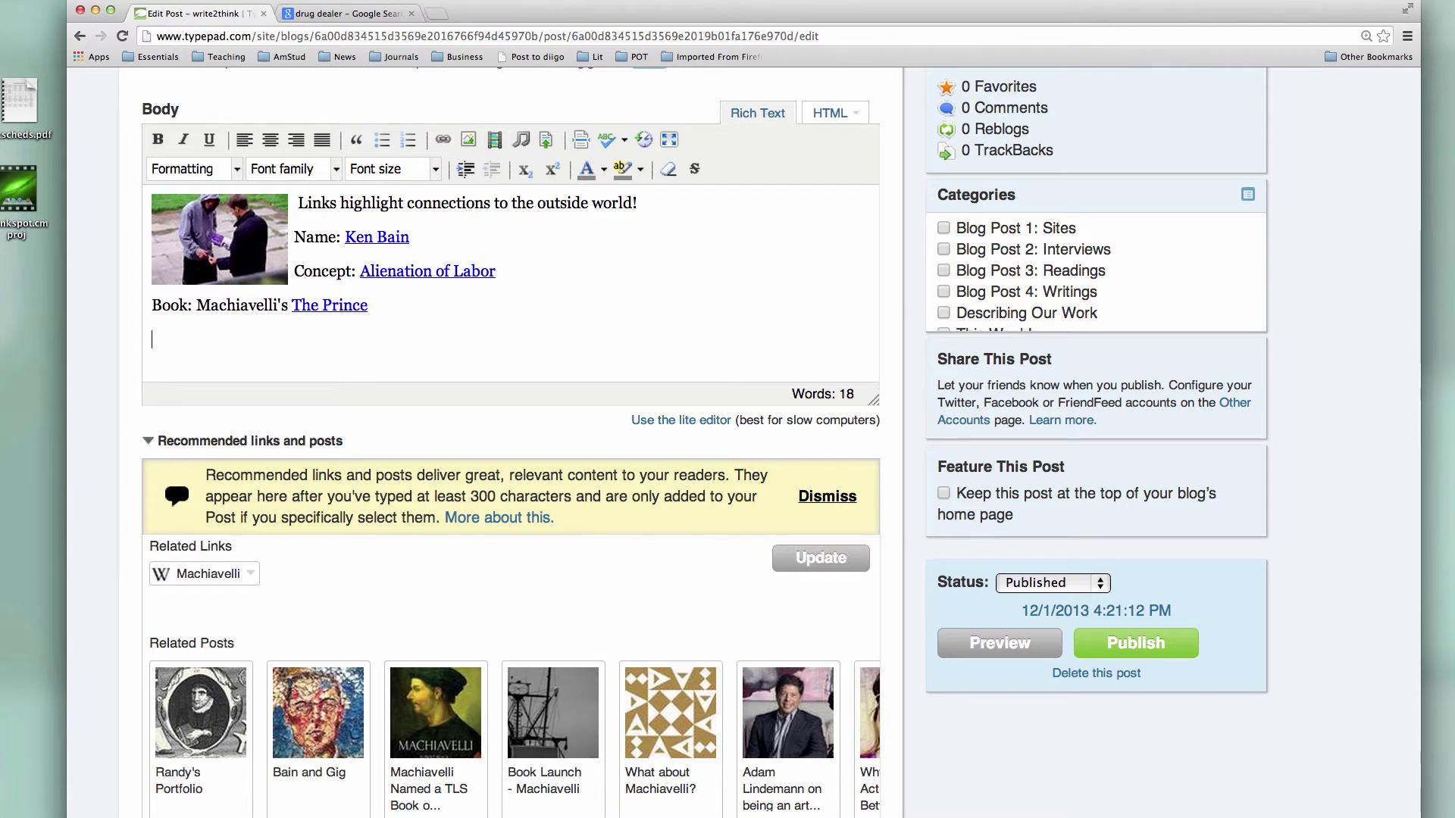
- Add an 'Image Source:' line below the book line and switch back to the drug dealer Google result
text(Image Source:)
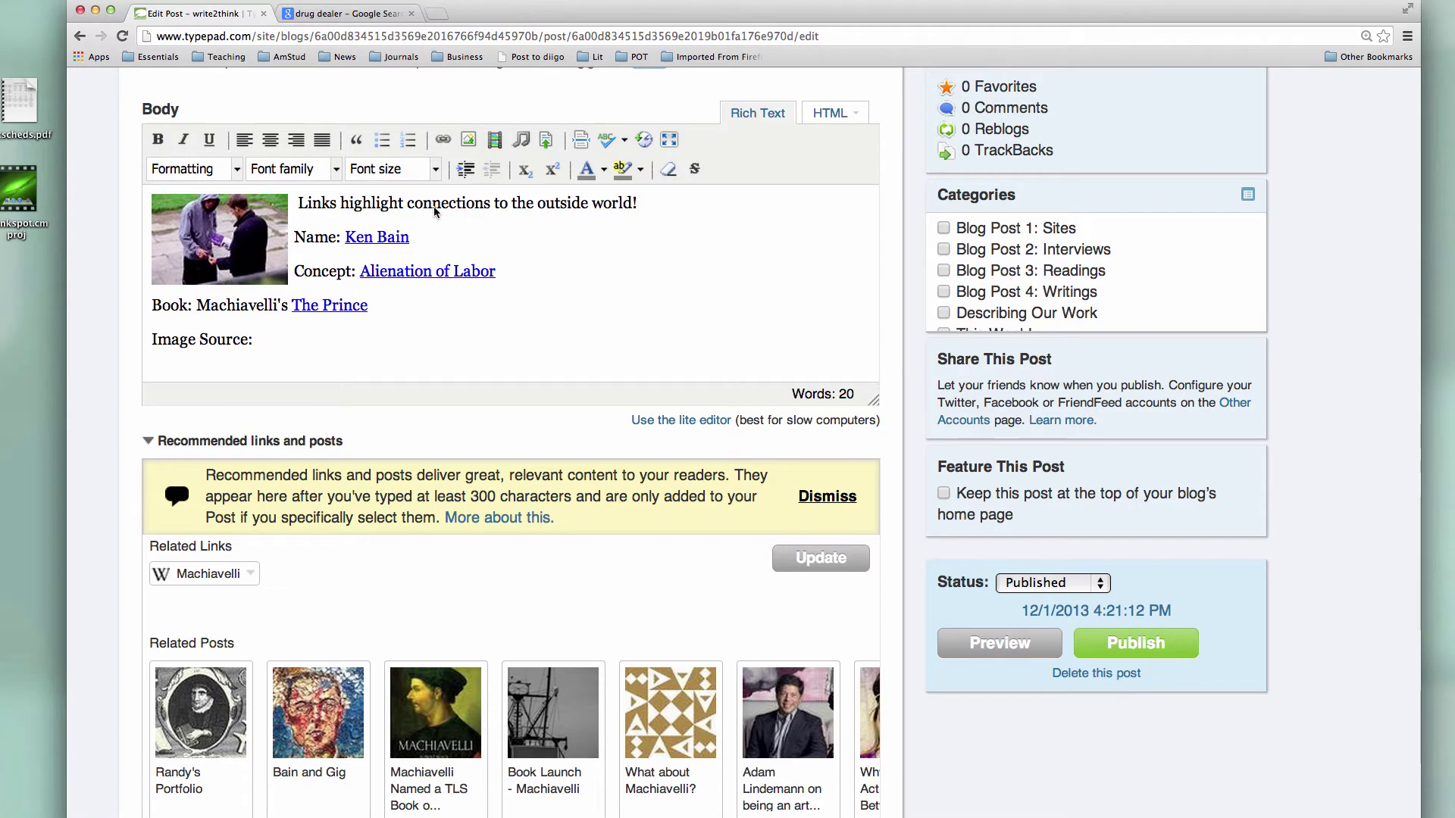
click(352, 14)
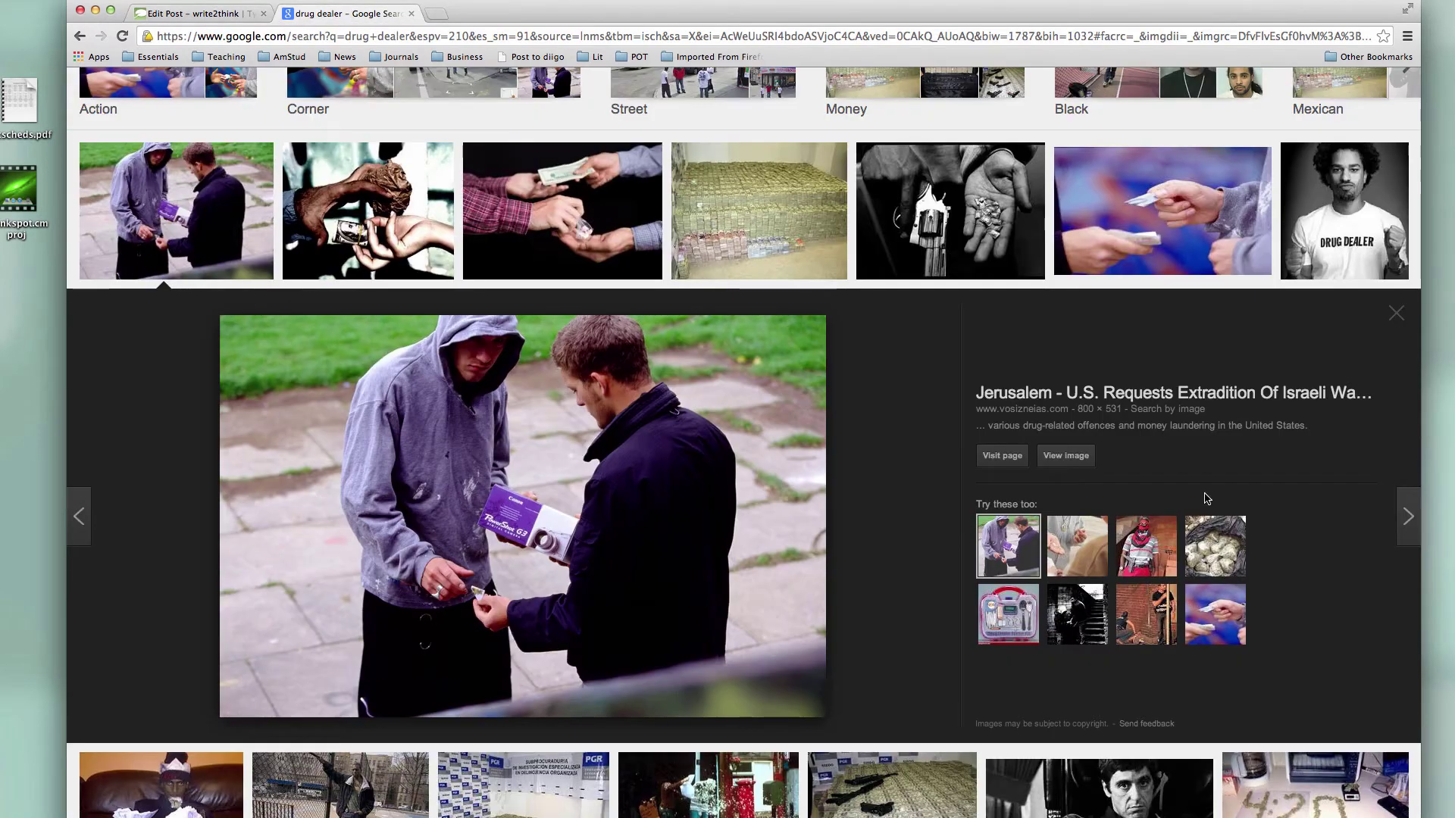
- Open the photo's Vos Iz Neias source article and select its web address
click(1008, 456)
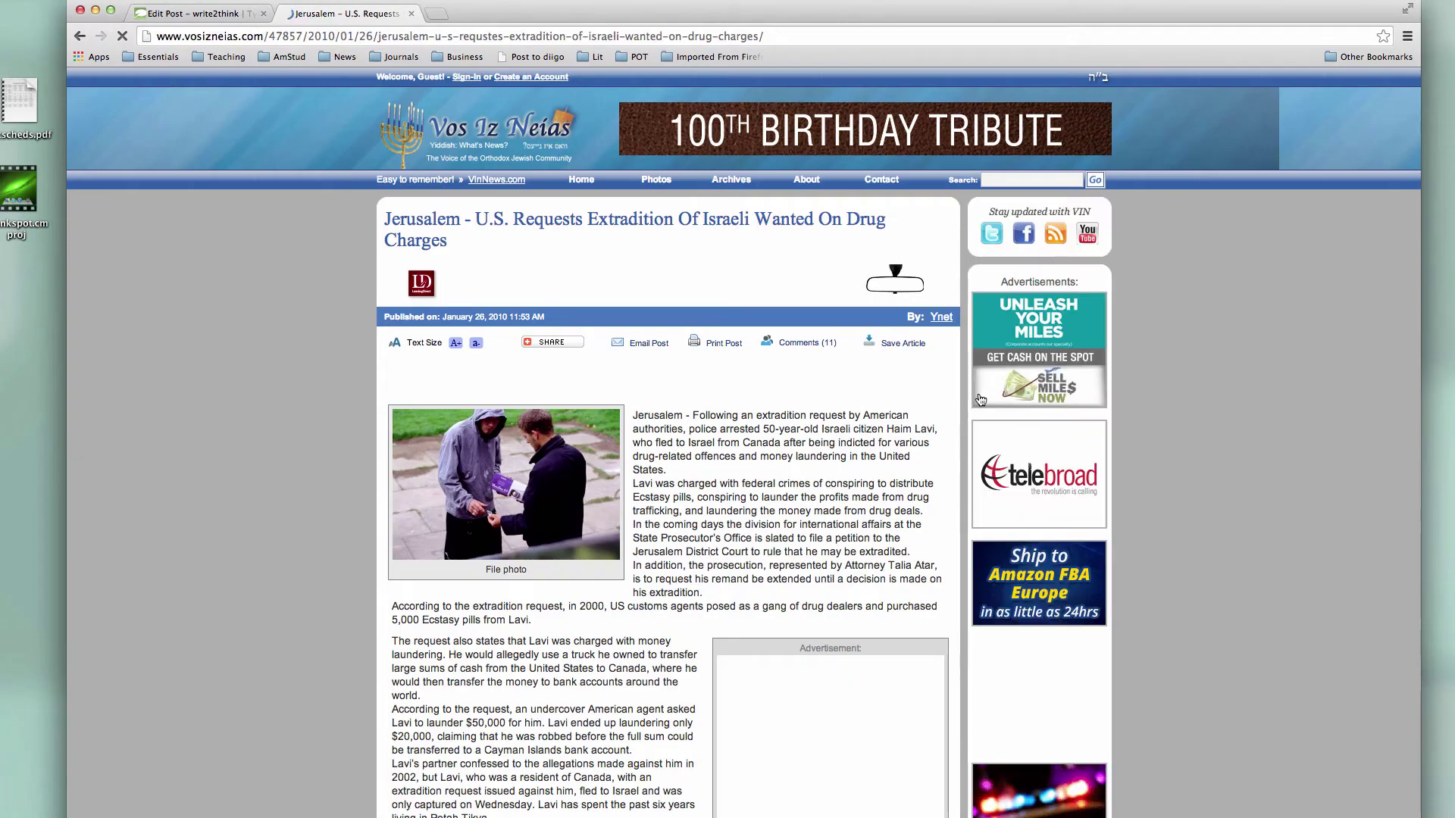
drag(763, 36, 150, 37)
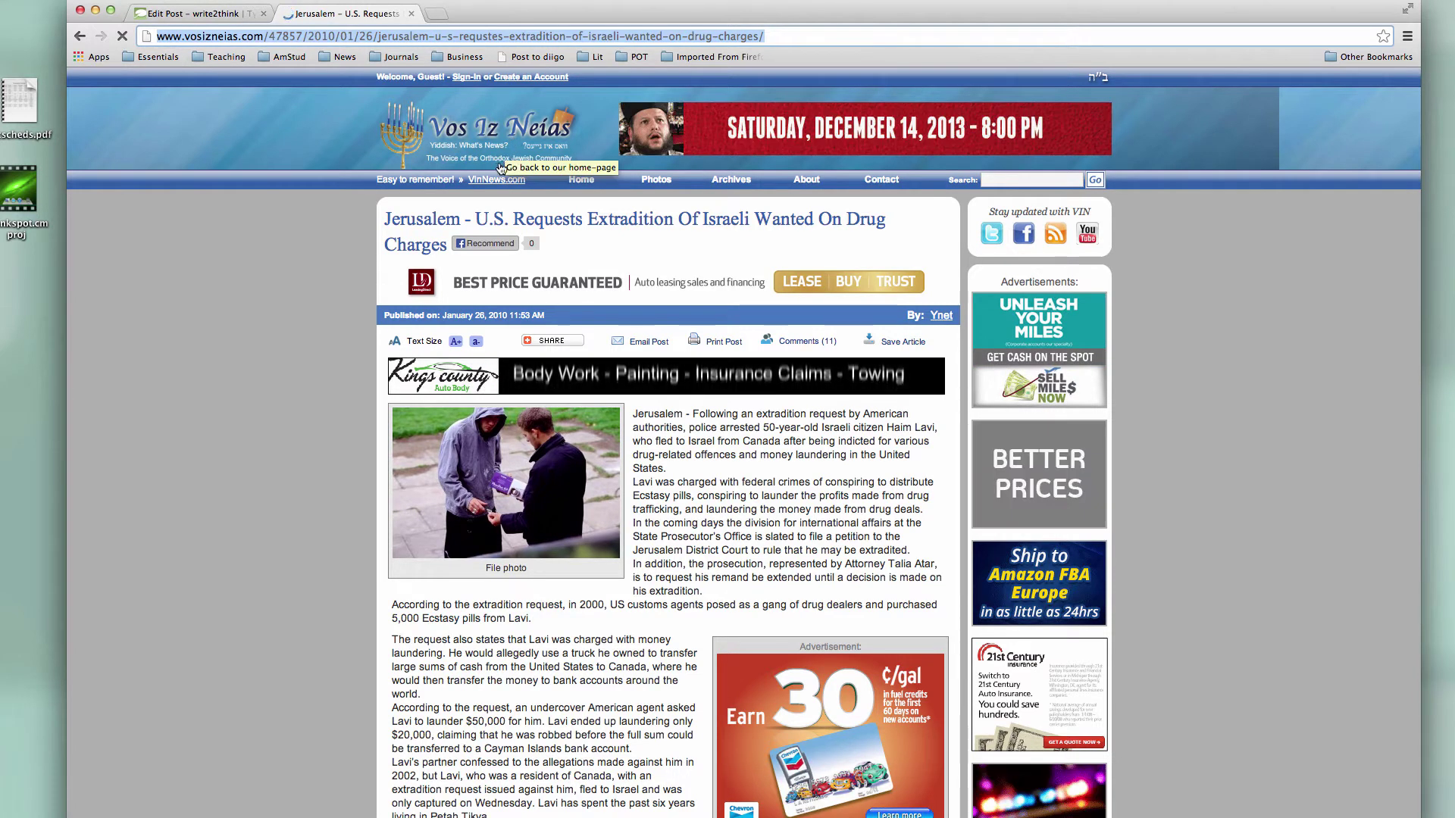
click(198, 14)
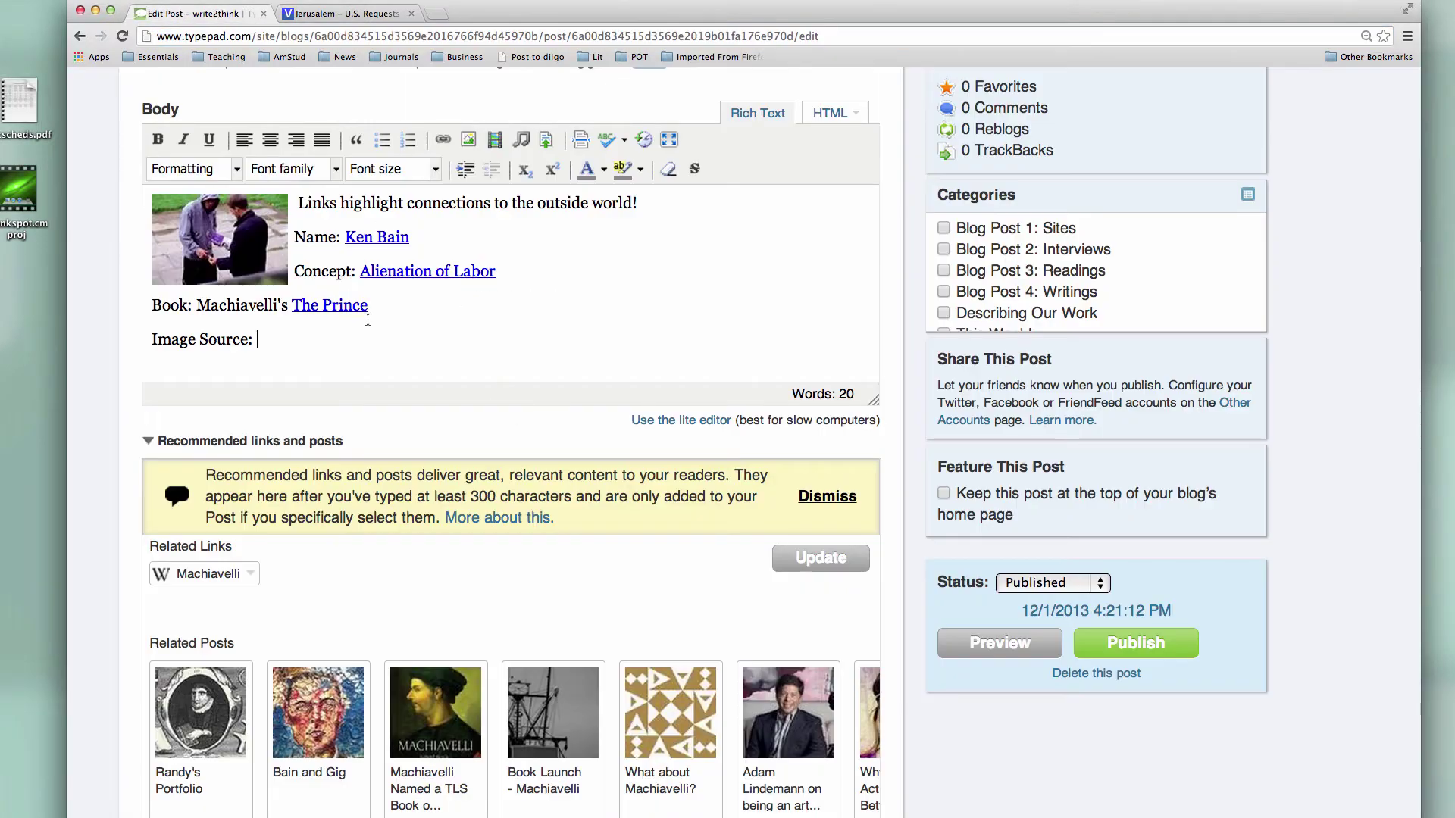
- Type 'Voz Iz Neias' after Image Source and select it
text(Voz I)
key(BackSpace)
text(Iz Neias)
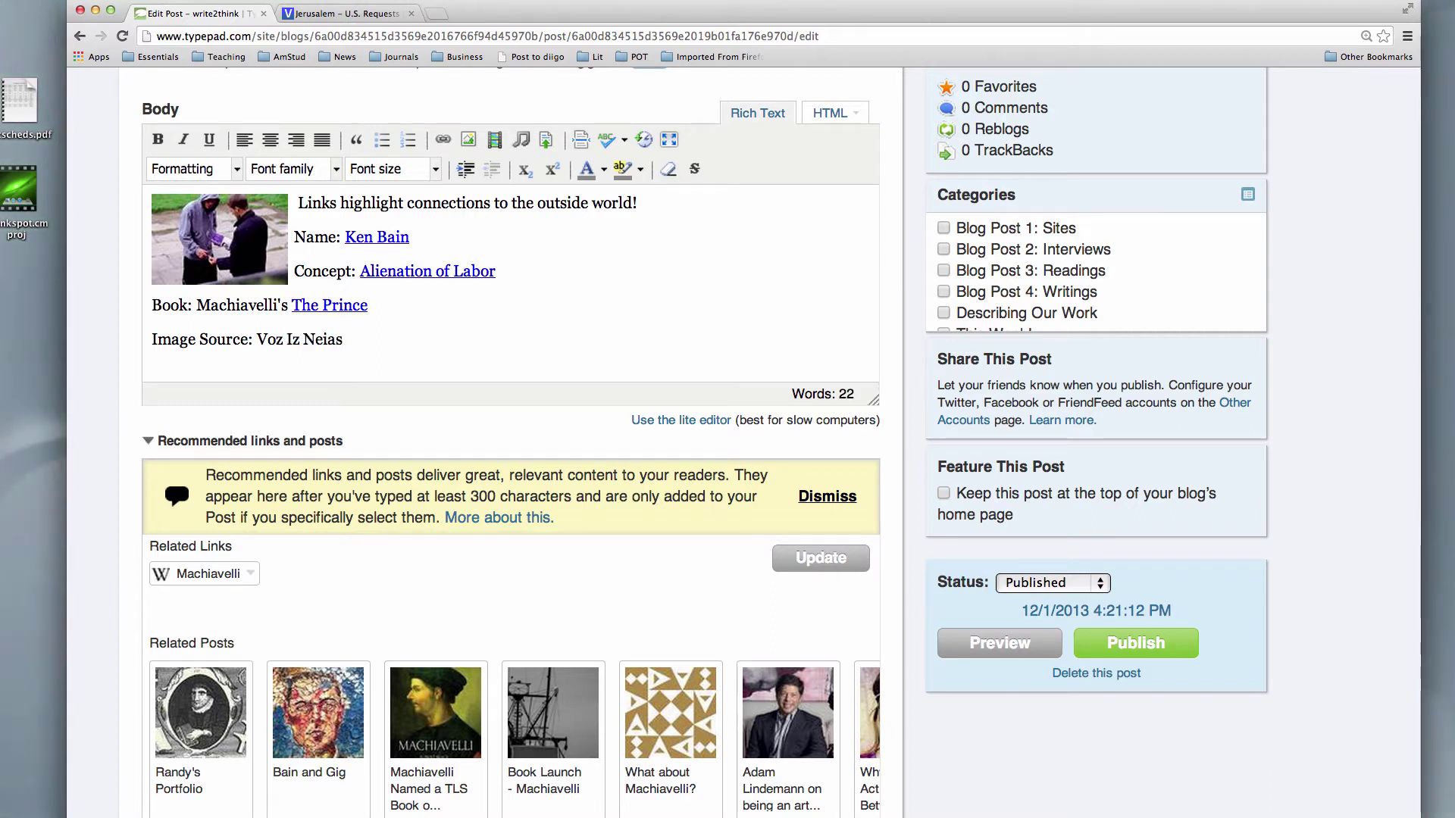
drag(354, 339, 252, 340)
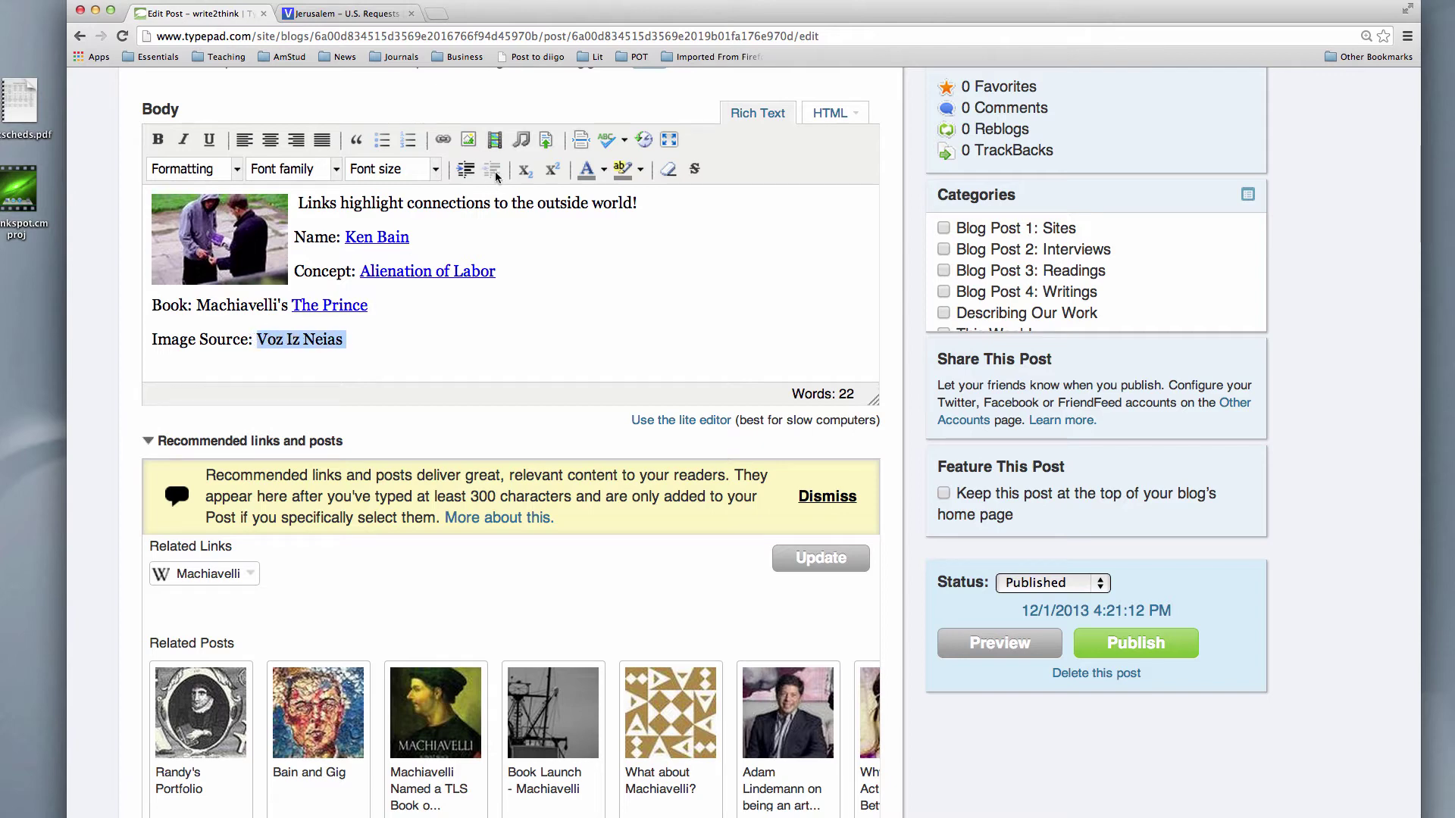
- Link it to the pasted article URL with title 'Drug Dealer Image', opening in a new window
click(443, 140)
click(576, 425)
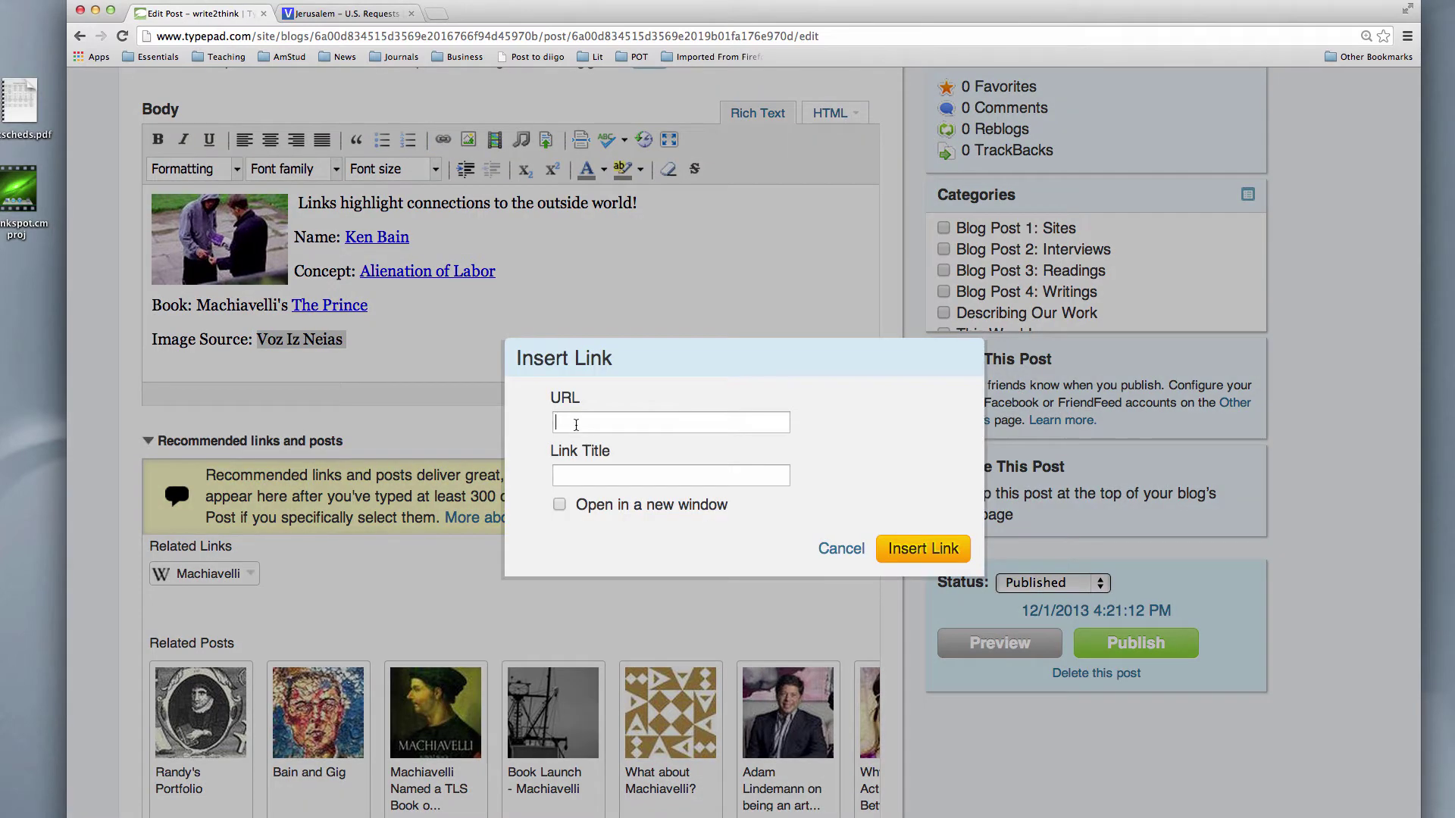
key(super+v)
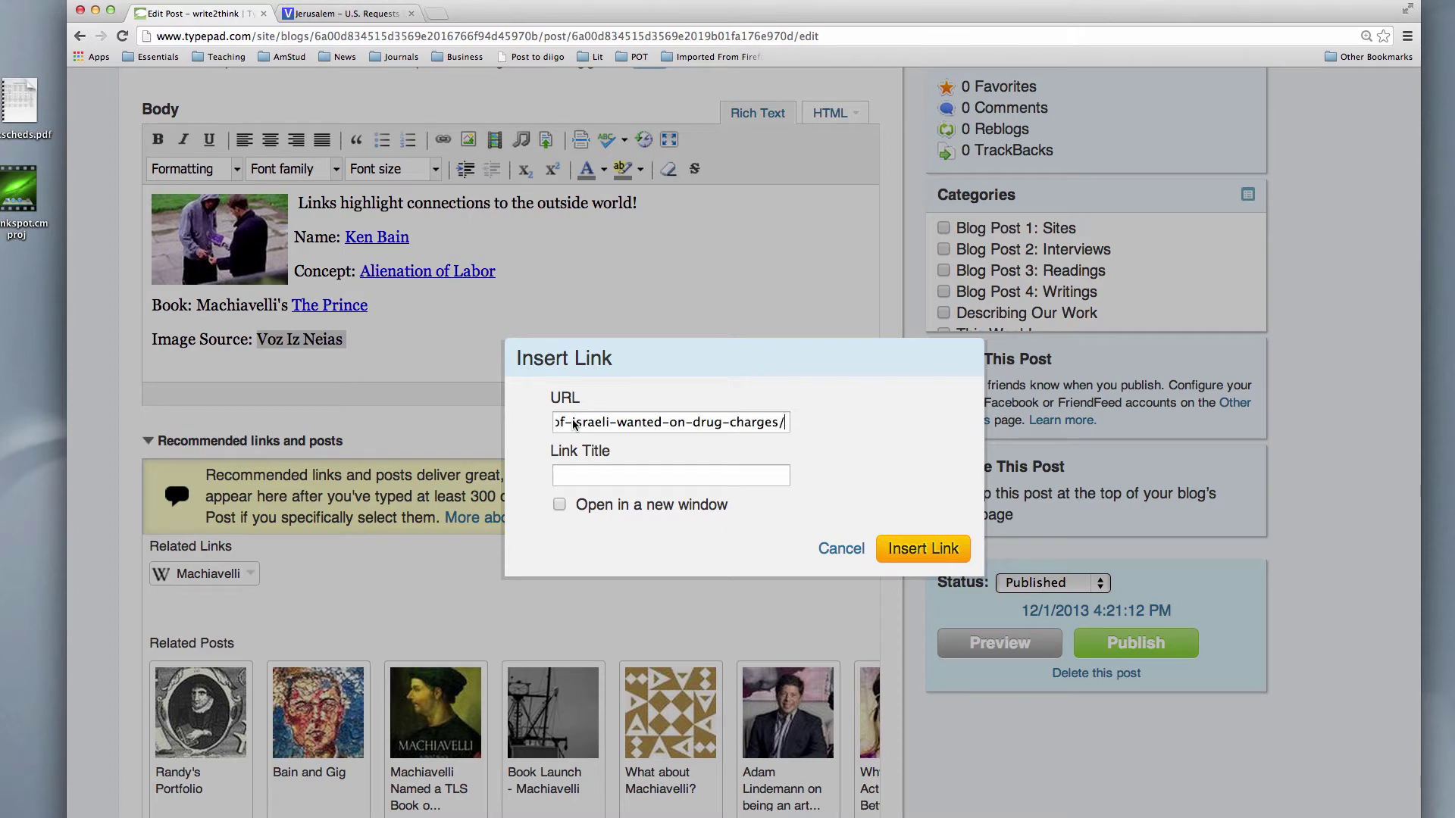
click(603, 477)
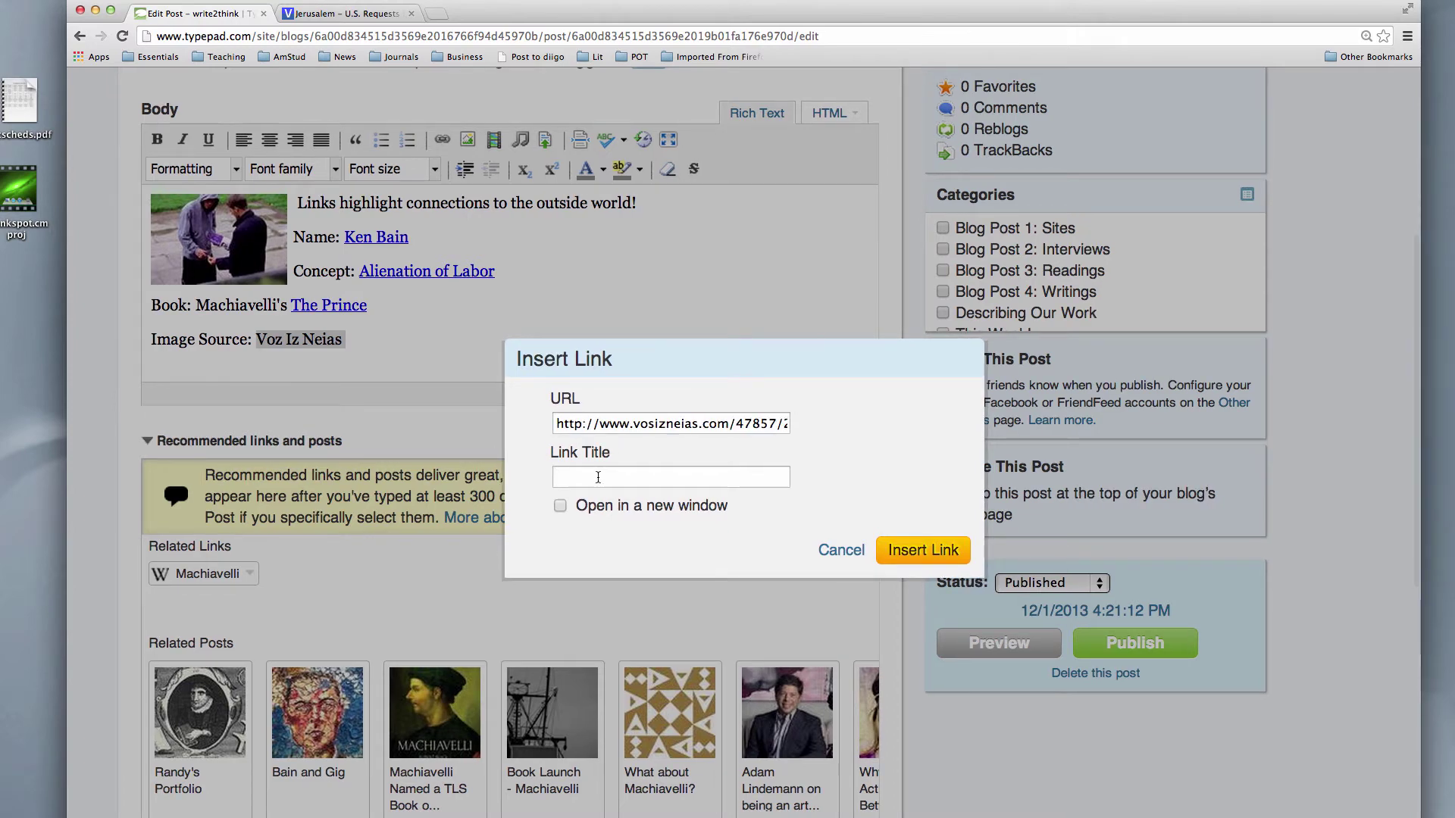
text(Drug)
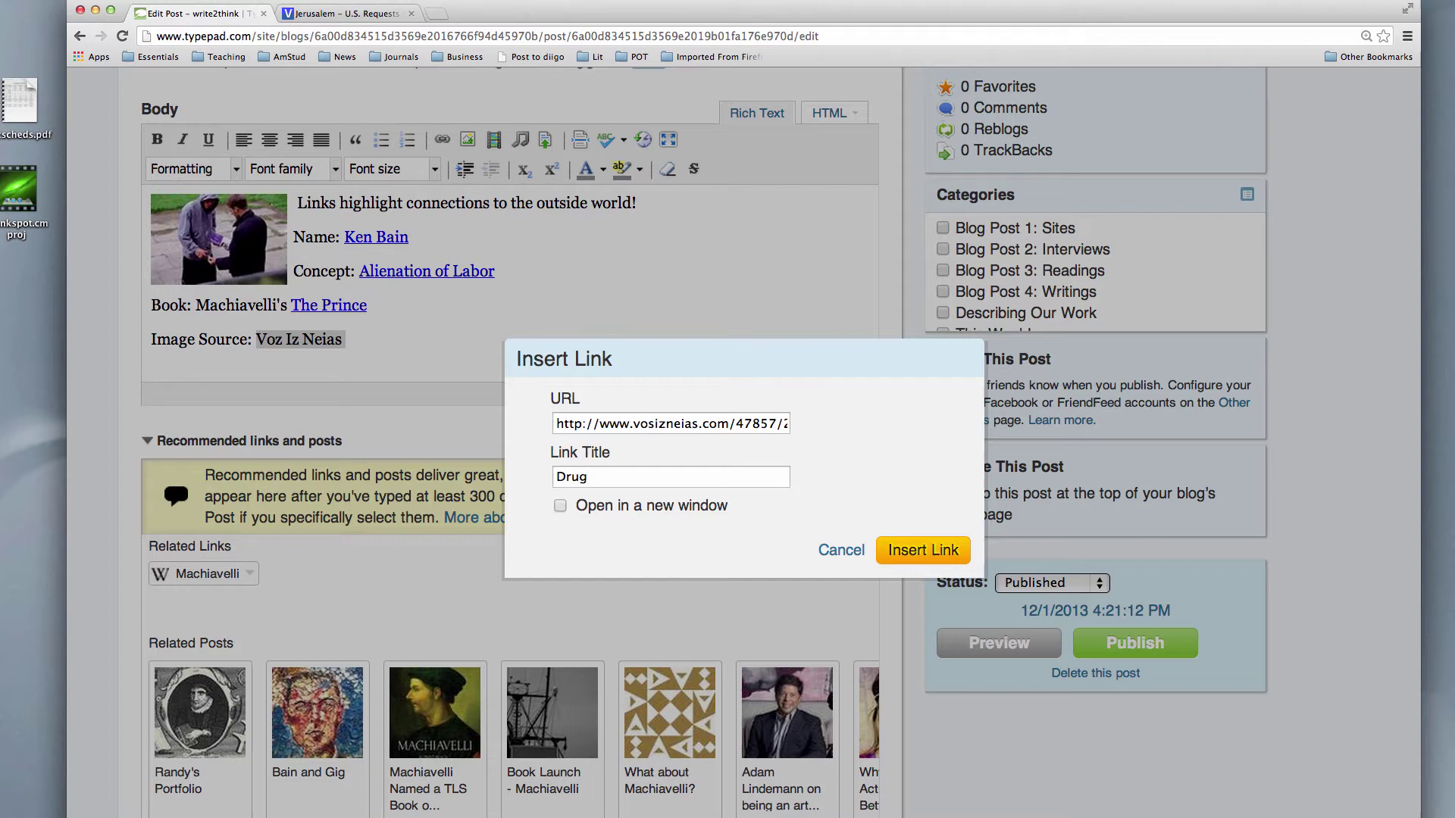
text( Dealder)
key(BackSpace)
key(BackSpace)
key(BackSpace)
key(BackSpace)
text(er Image)
click(559, 506)
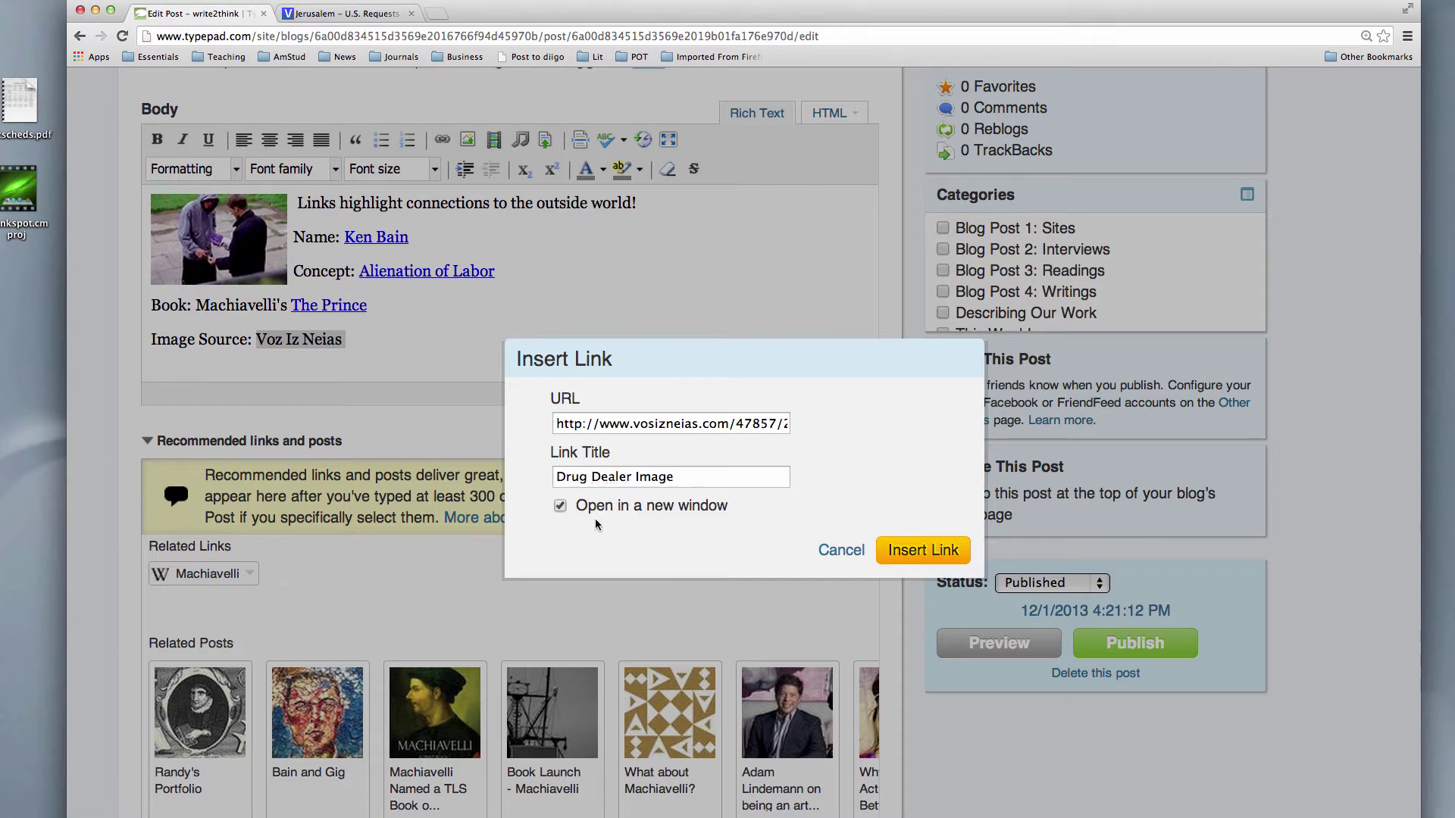
click(934, 555)
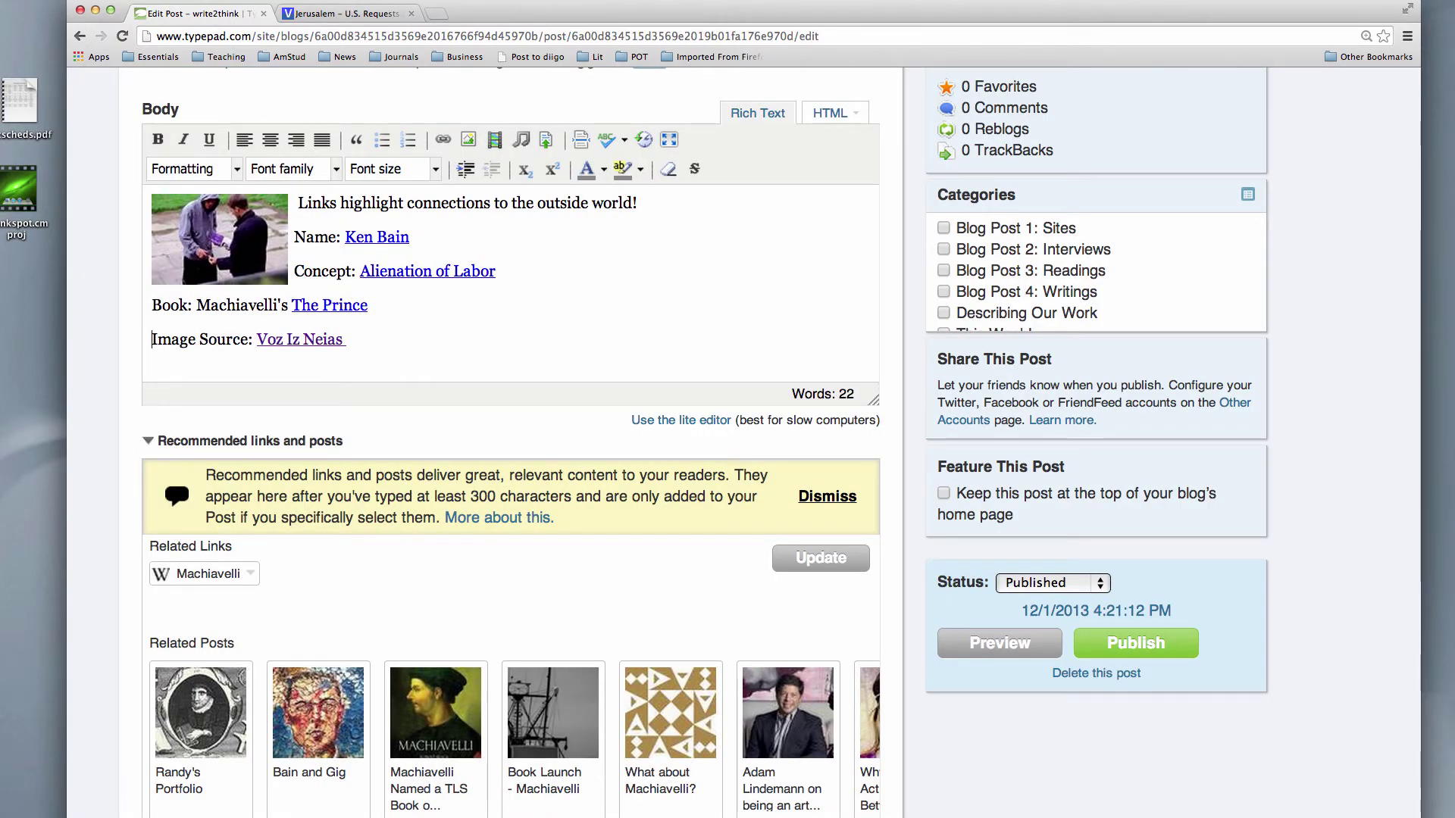
key(super+z)
key(super+z)
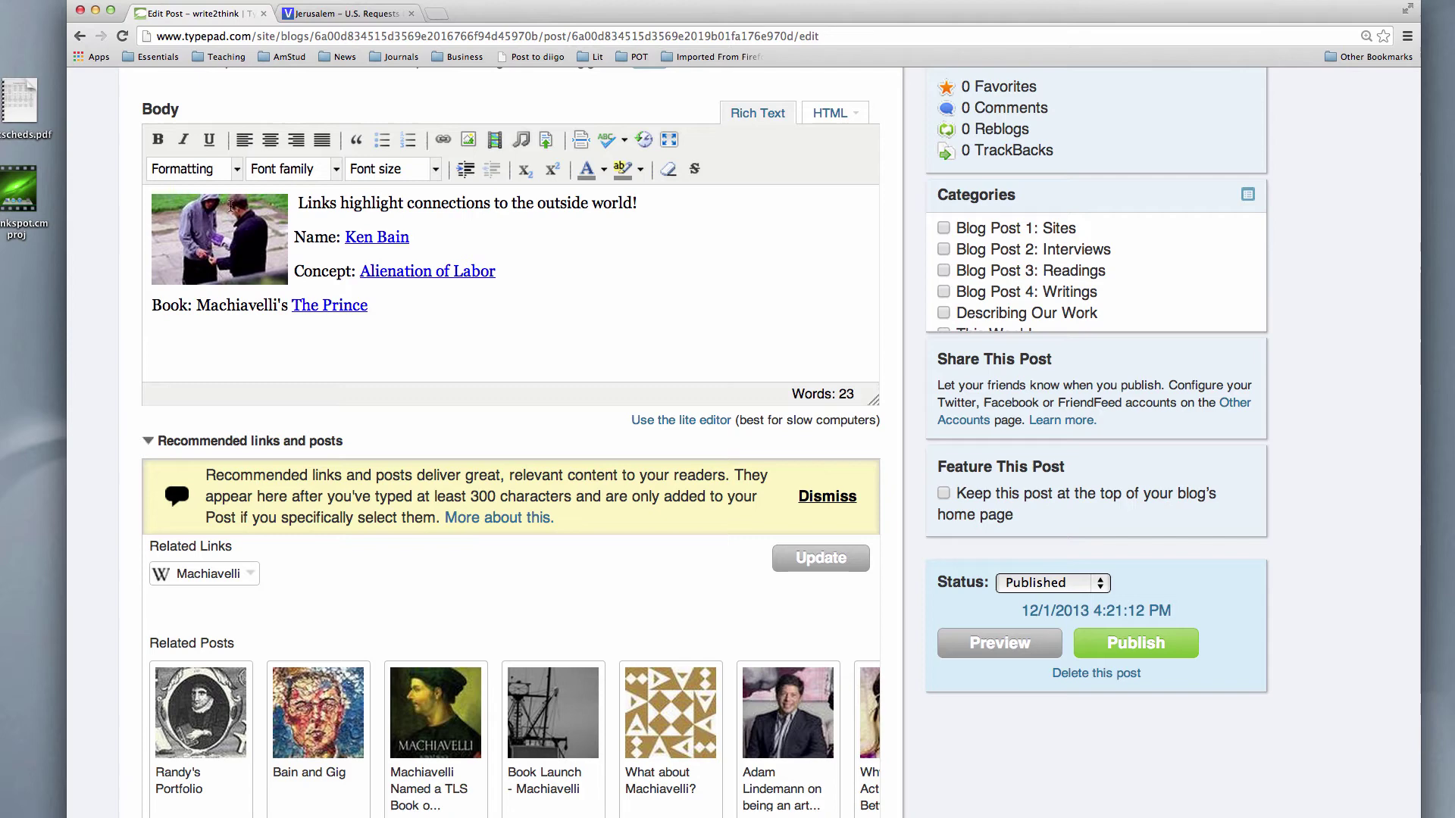
- Open Edit Image for the photo and, after trying Color Fix and Illuminate, choose Hi-Def
click(216, 233)
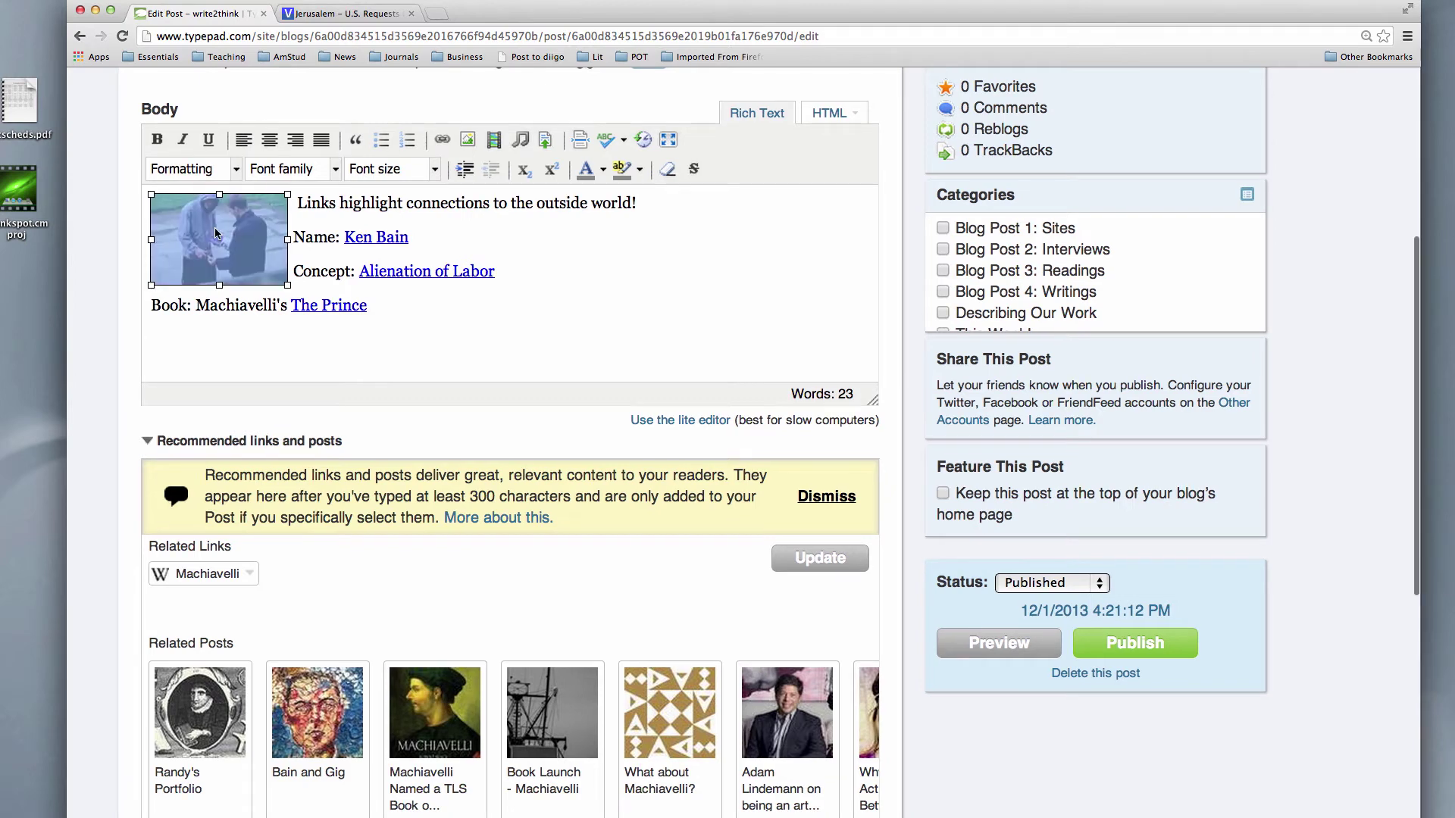
double_click(215, 228)
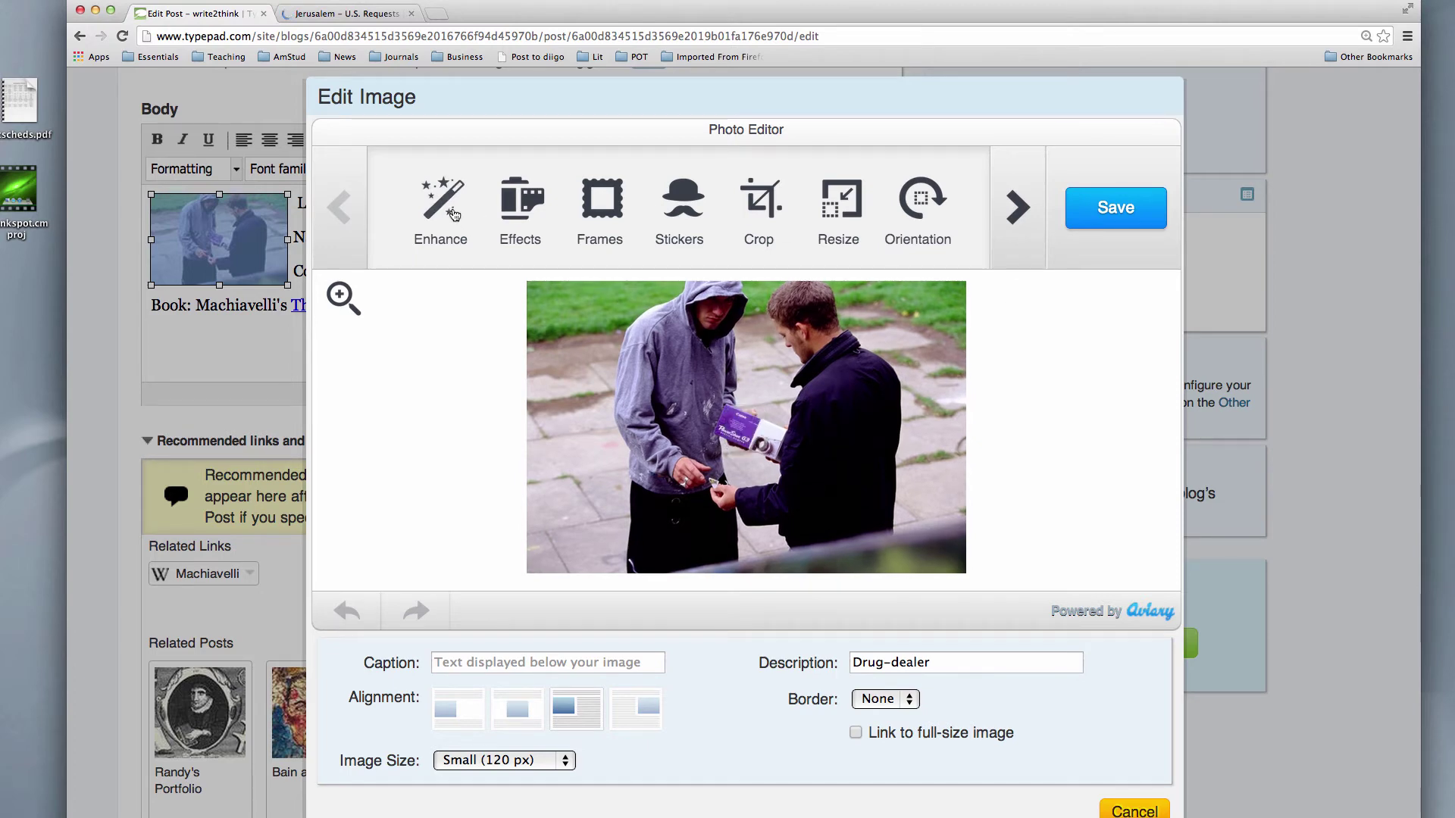
click(453, 206)
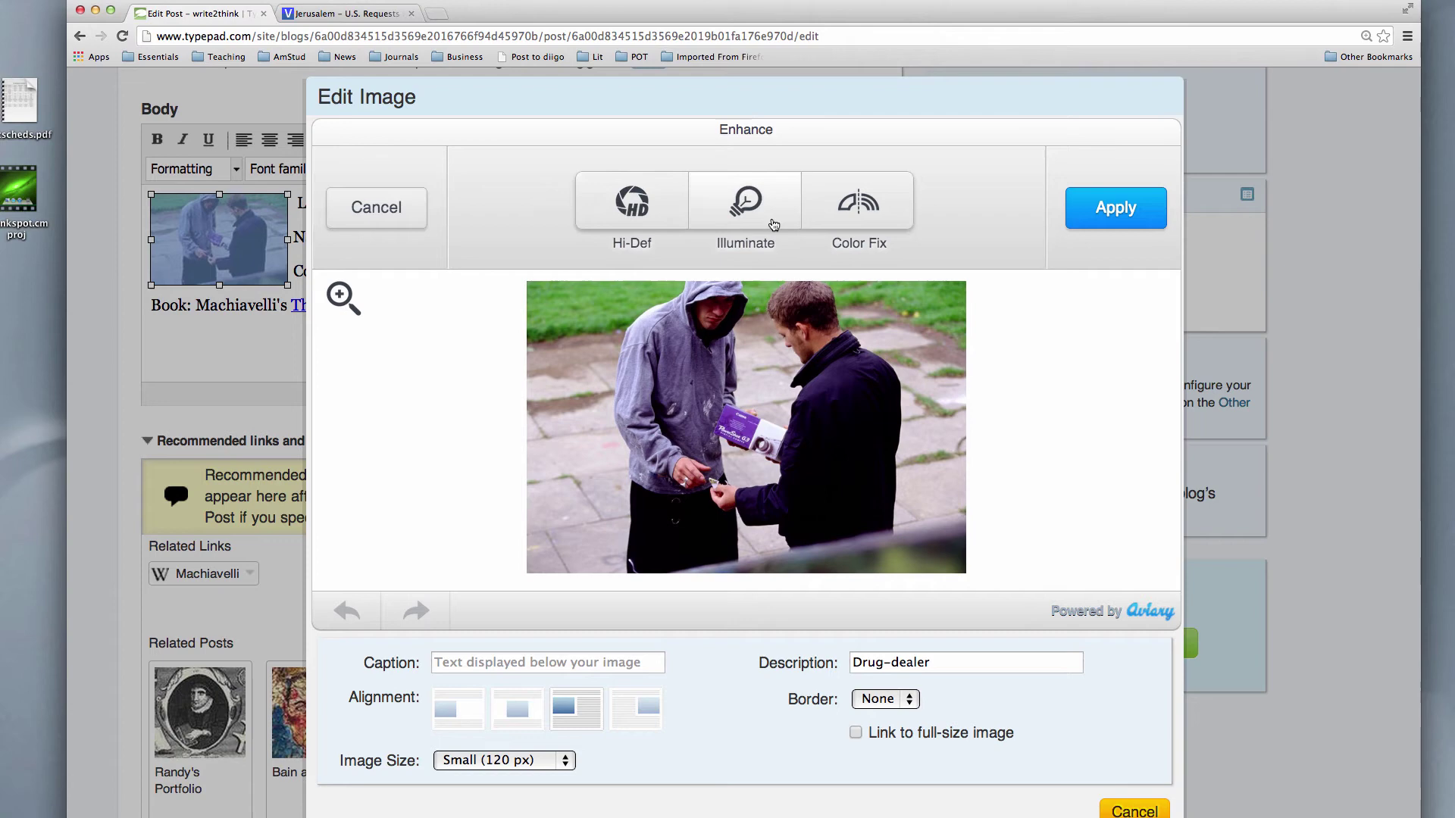
click(884, 213)
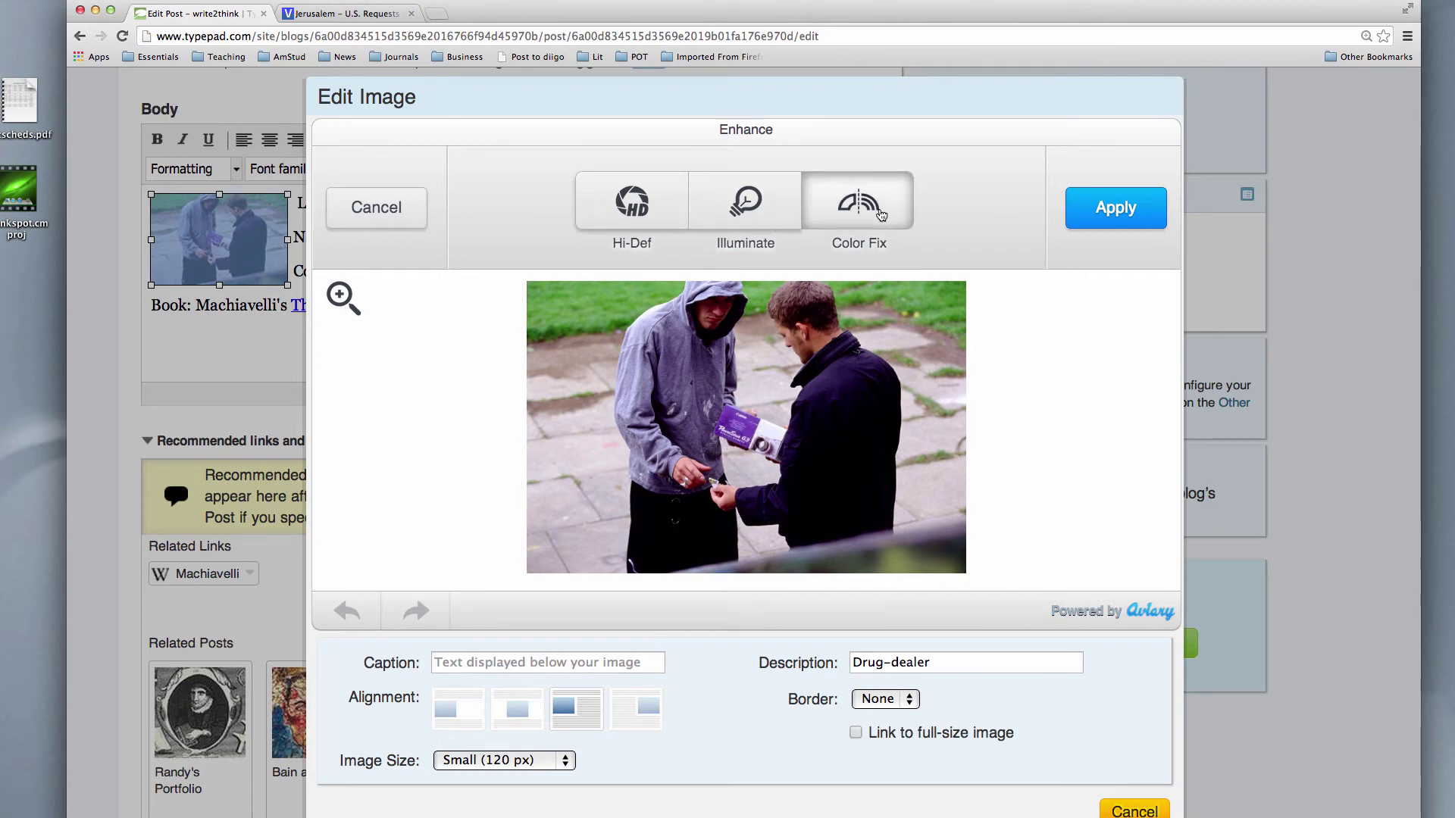
click(792, 212)
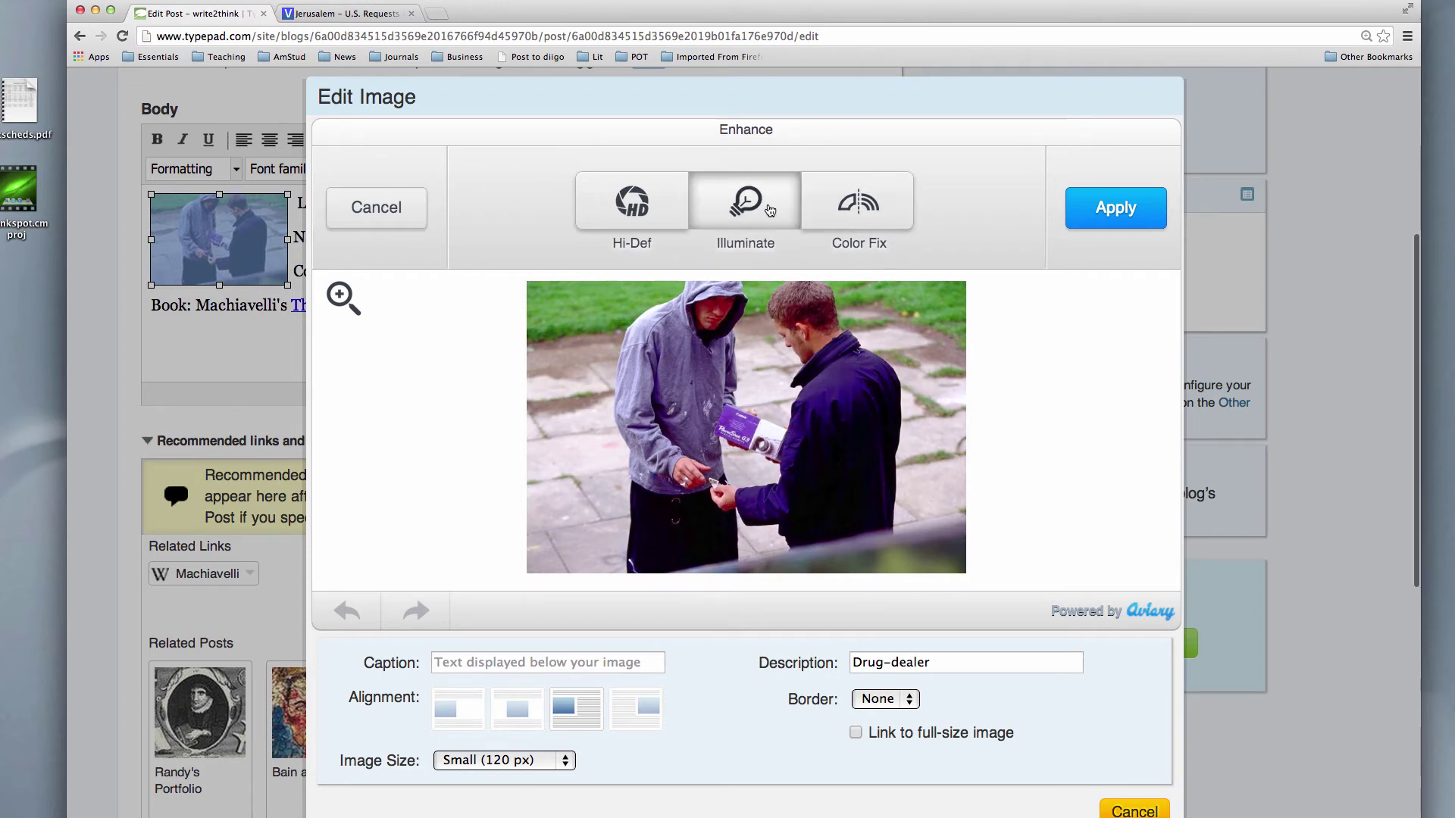
click(769, 210)
click(626, 208)
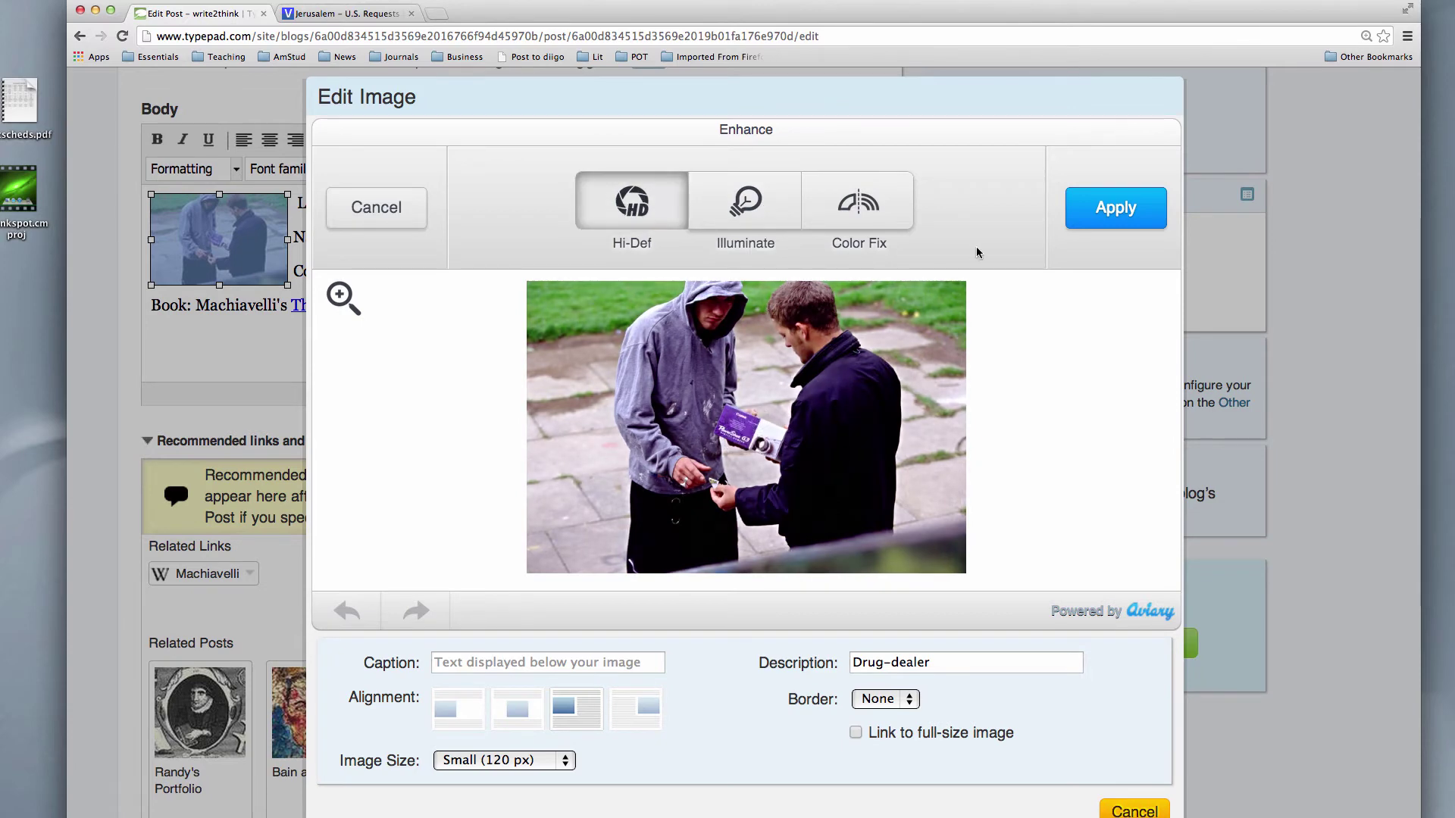
- Give the image a 2px solid red border
click(913, 701)
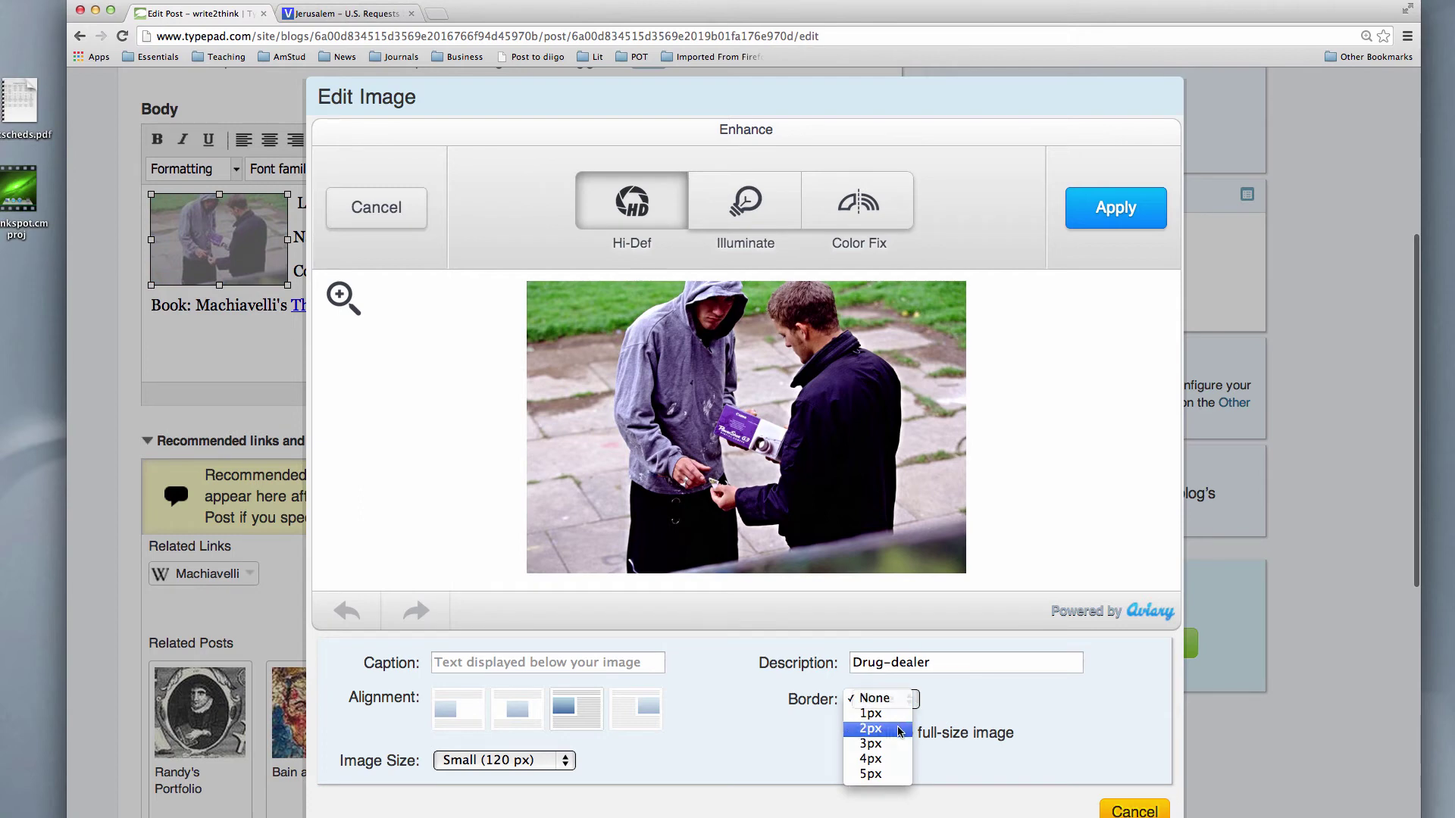
click(900, 729)
click(1000, 702)
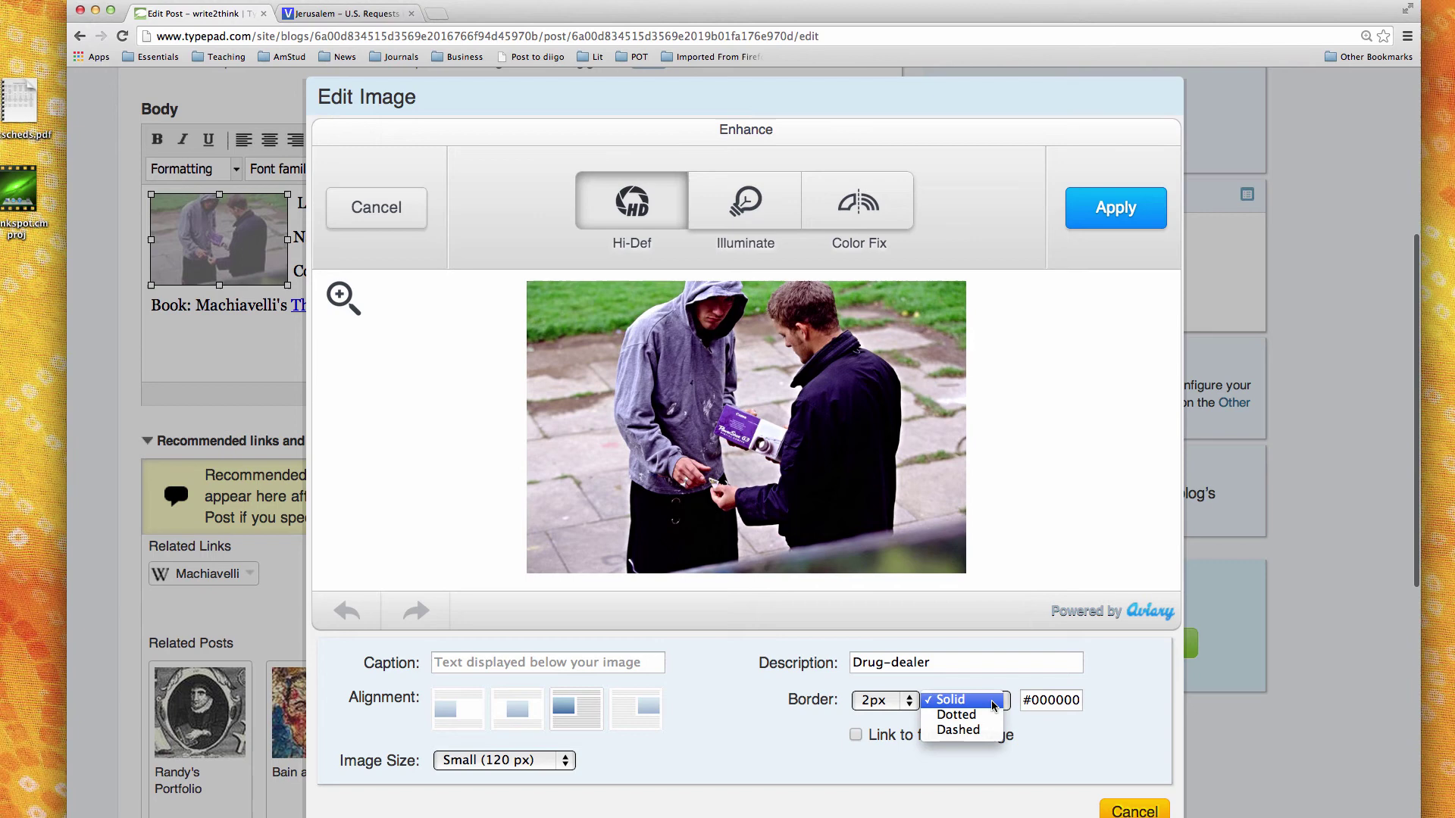
click(997, 701)
click(1065, 702)
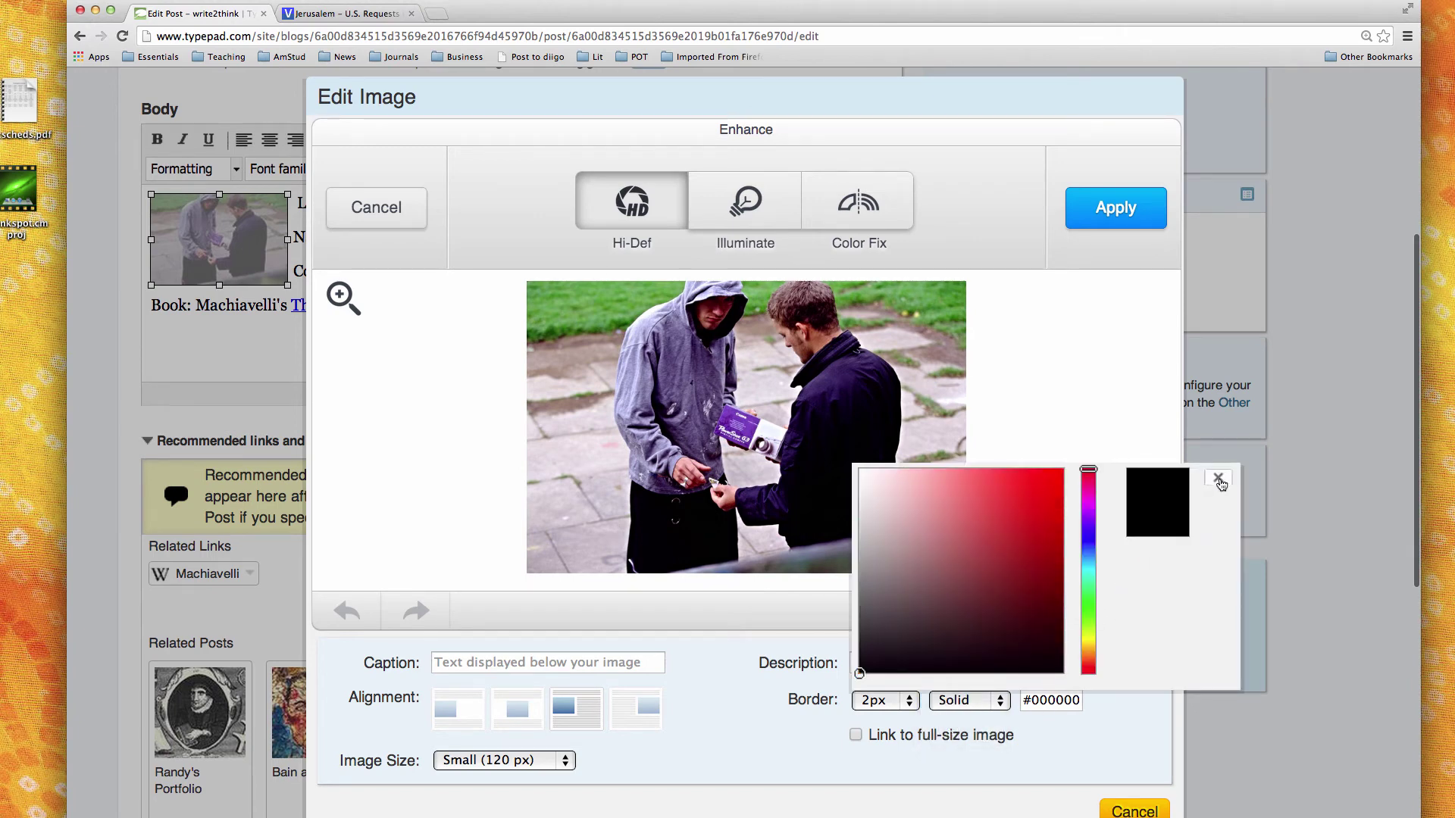
click(1048, 492)
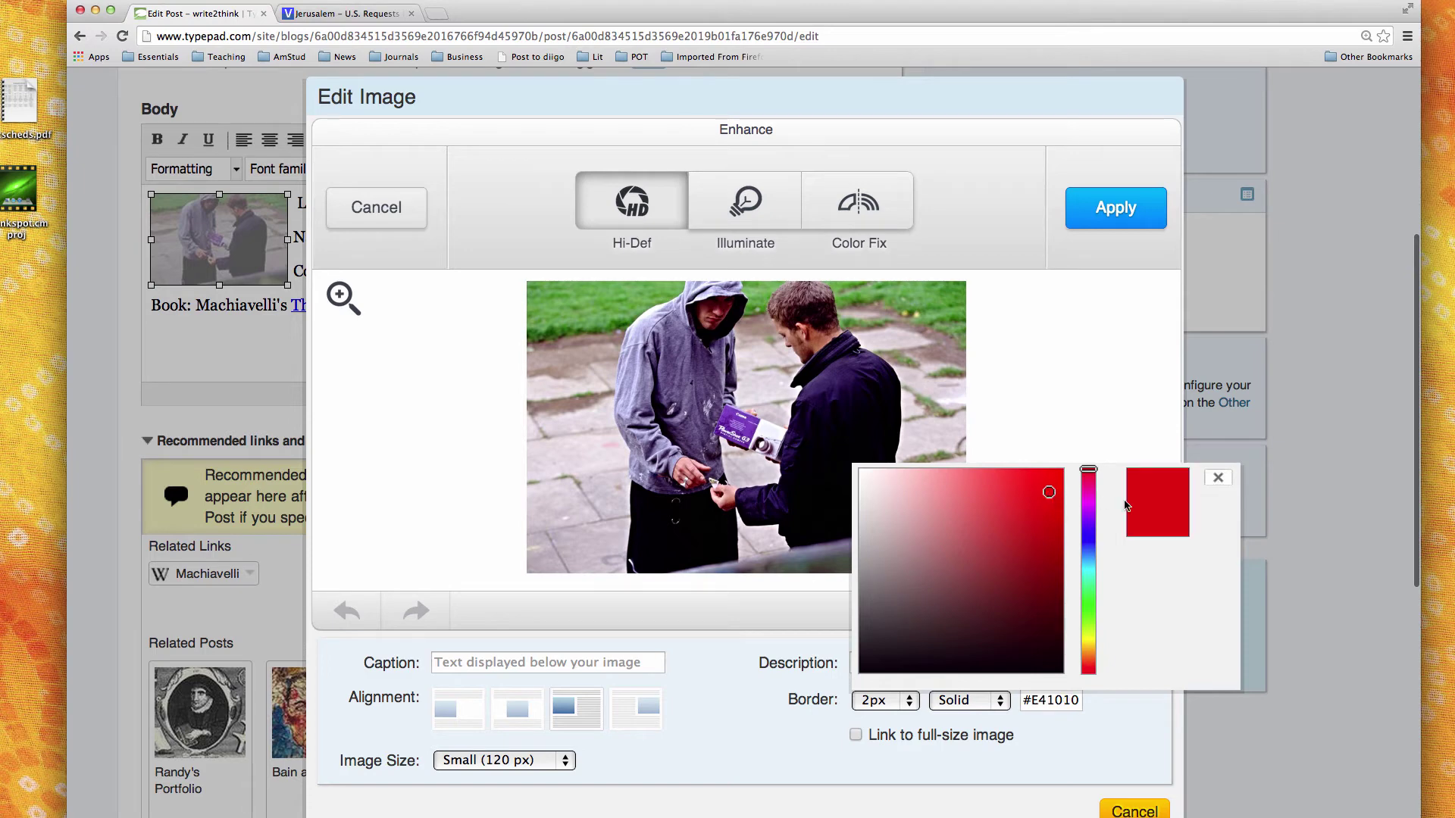
click(1218, 479)
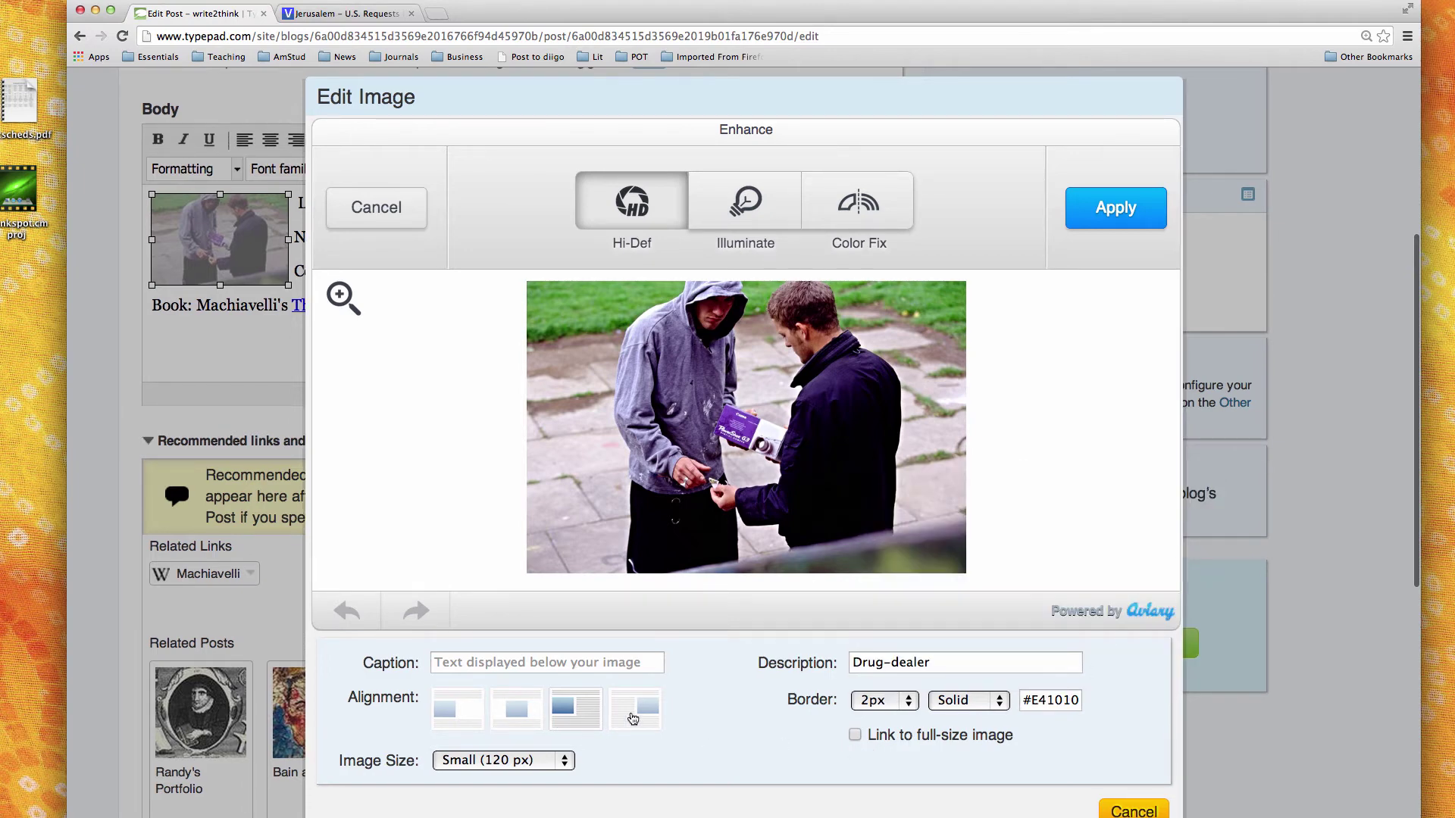
- Align the image right, make it Medium (320 px), and apply the Hi-Def enhancement
click(637, 717)
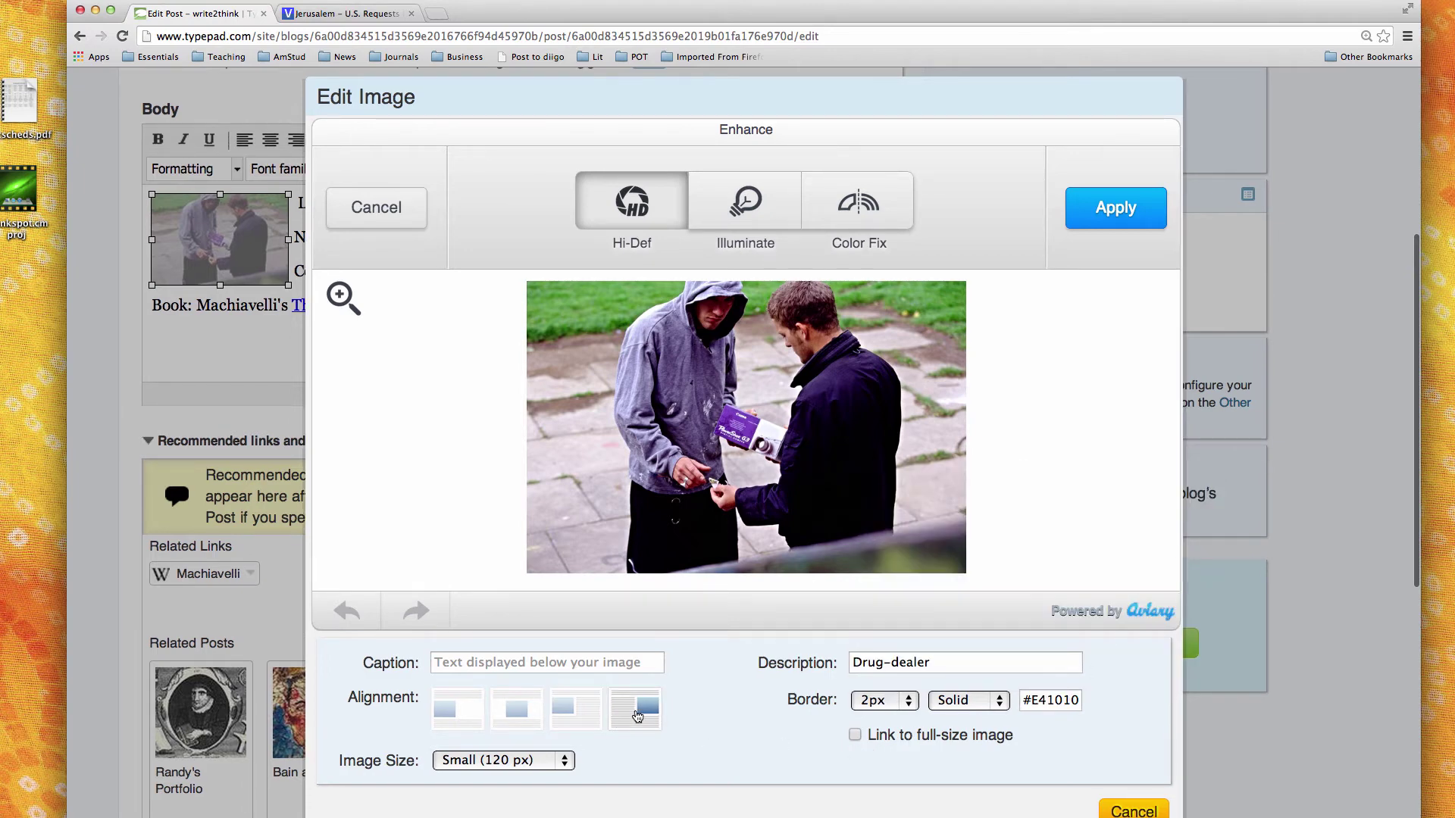
click(568, 761)
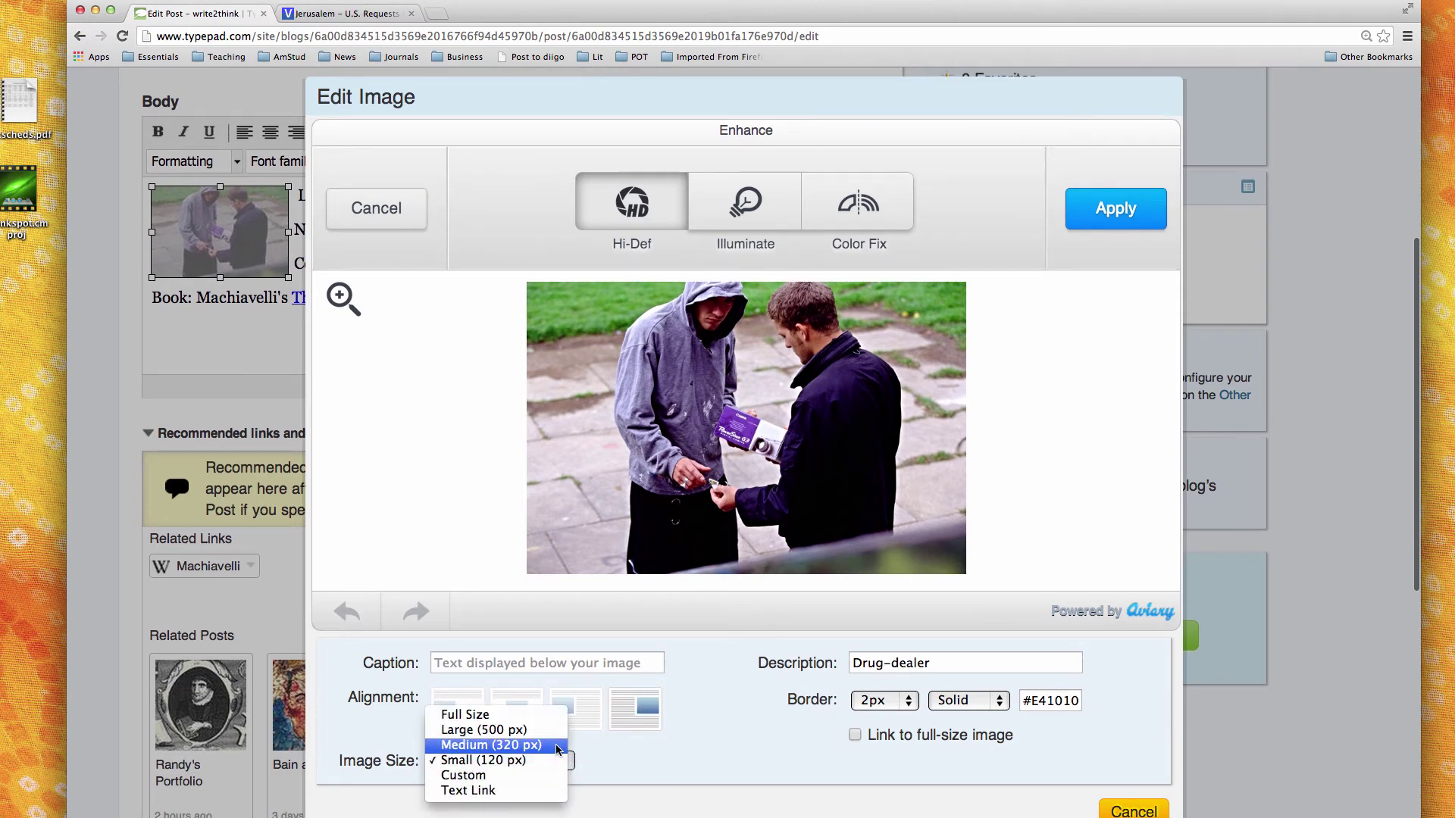
click(558, 748)
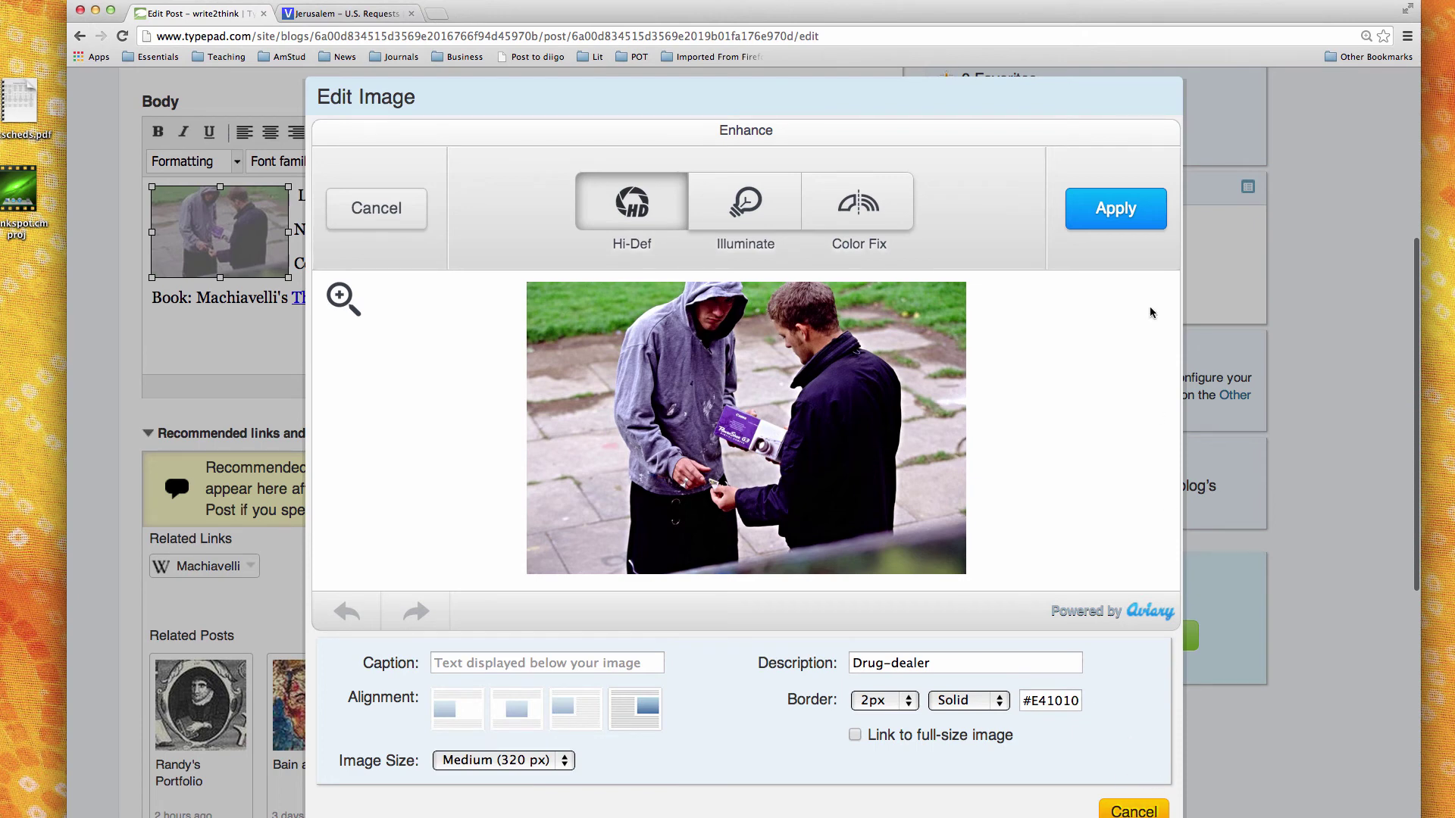
click(1122, 211)
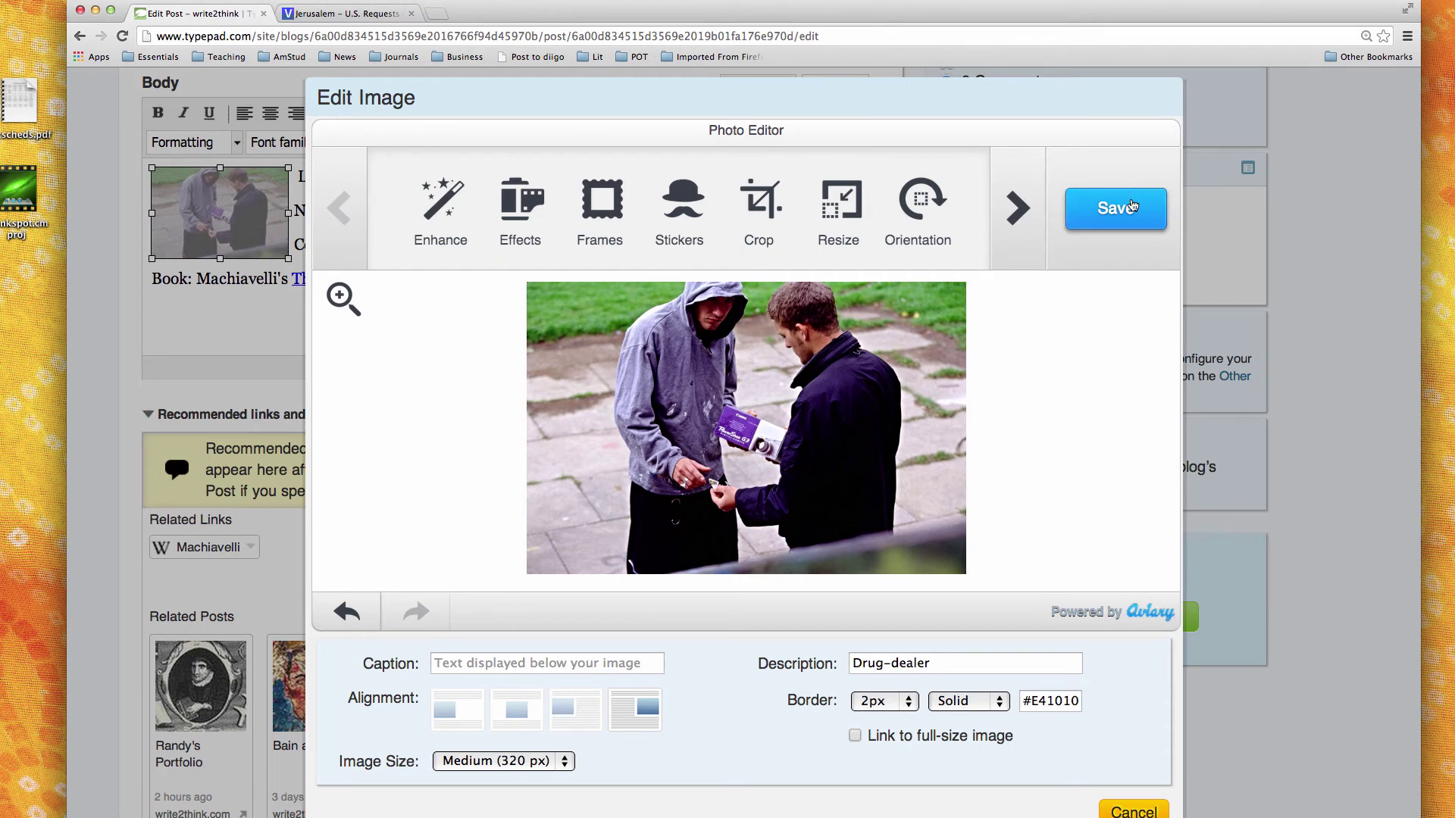
- Save the edited photo into the post at 320 px, right of the links, with a red border
click(1126, 208)
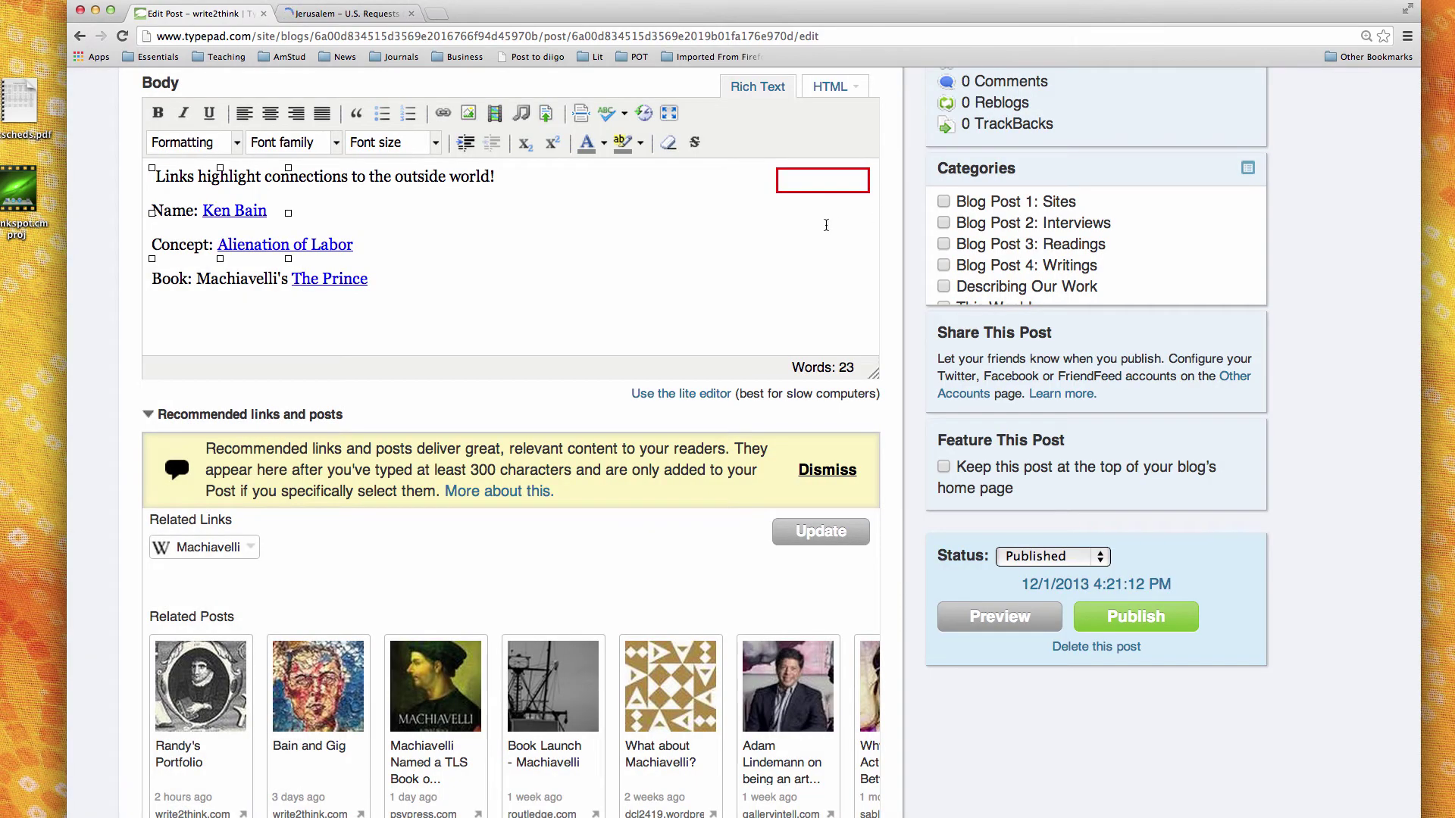
click(825, 225)
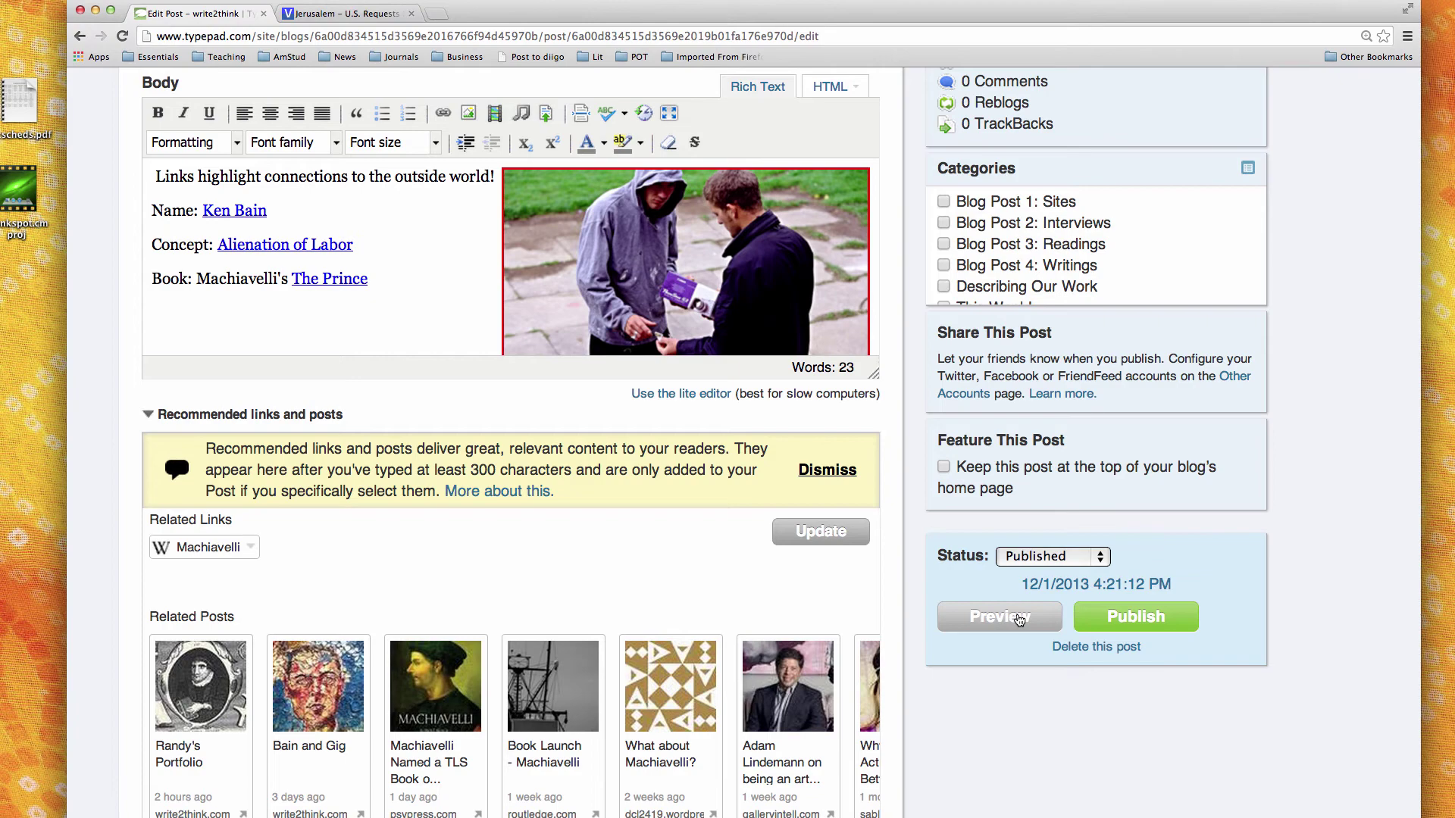
- Preview the post enlarged, open its Voz Iz Neias source link, then return to Edit Post
click(1018, 620)
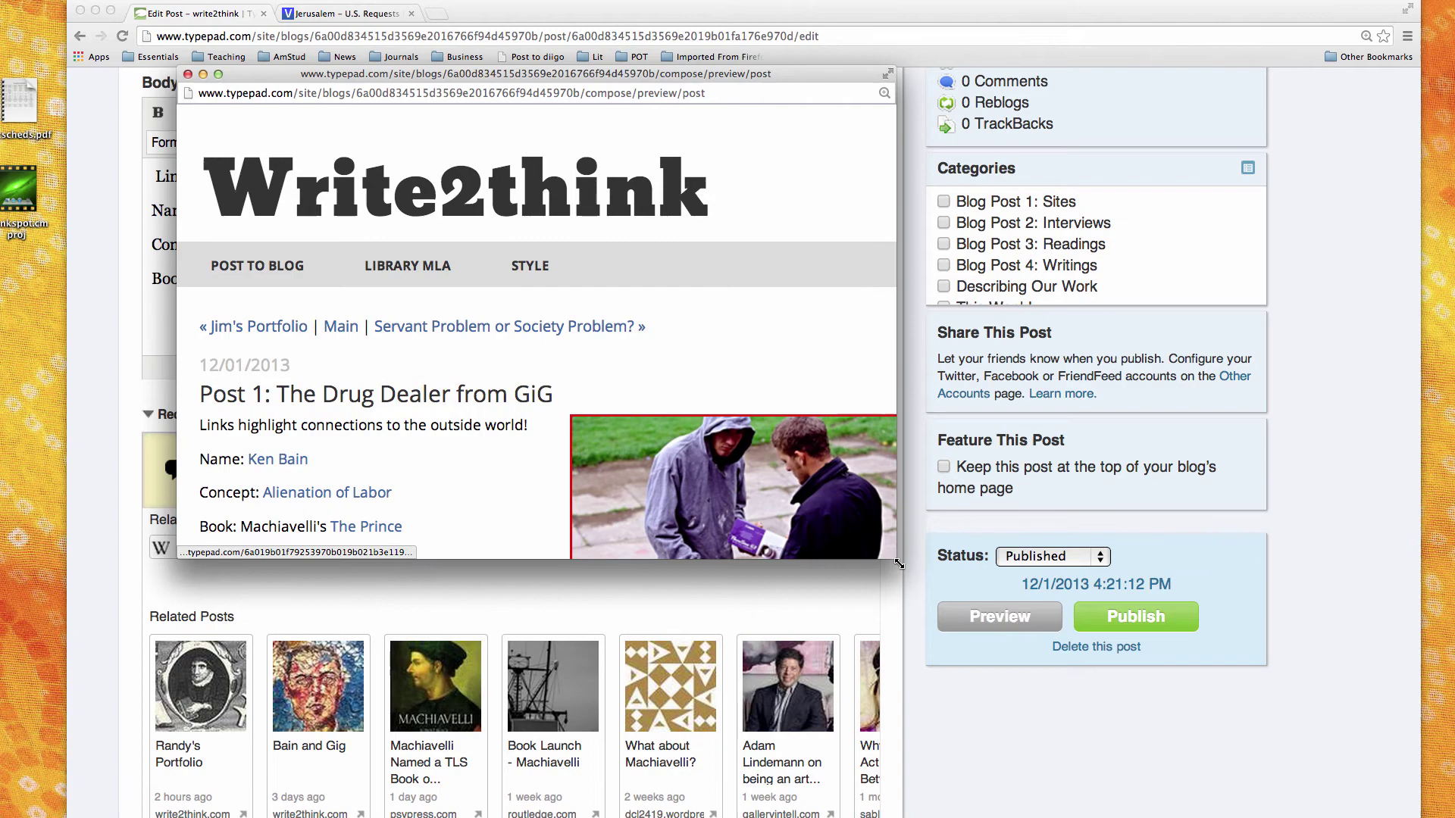
drag(895, 559, 1068, 817)
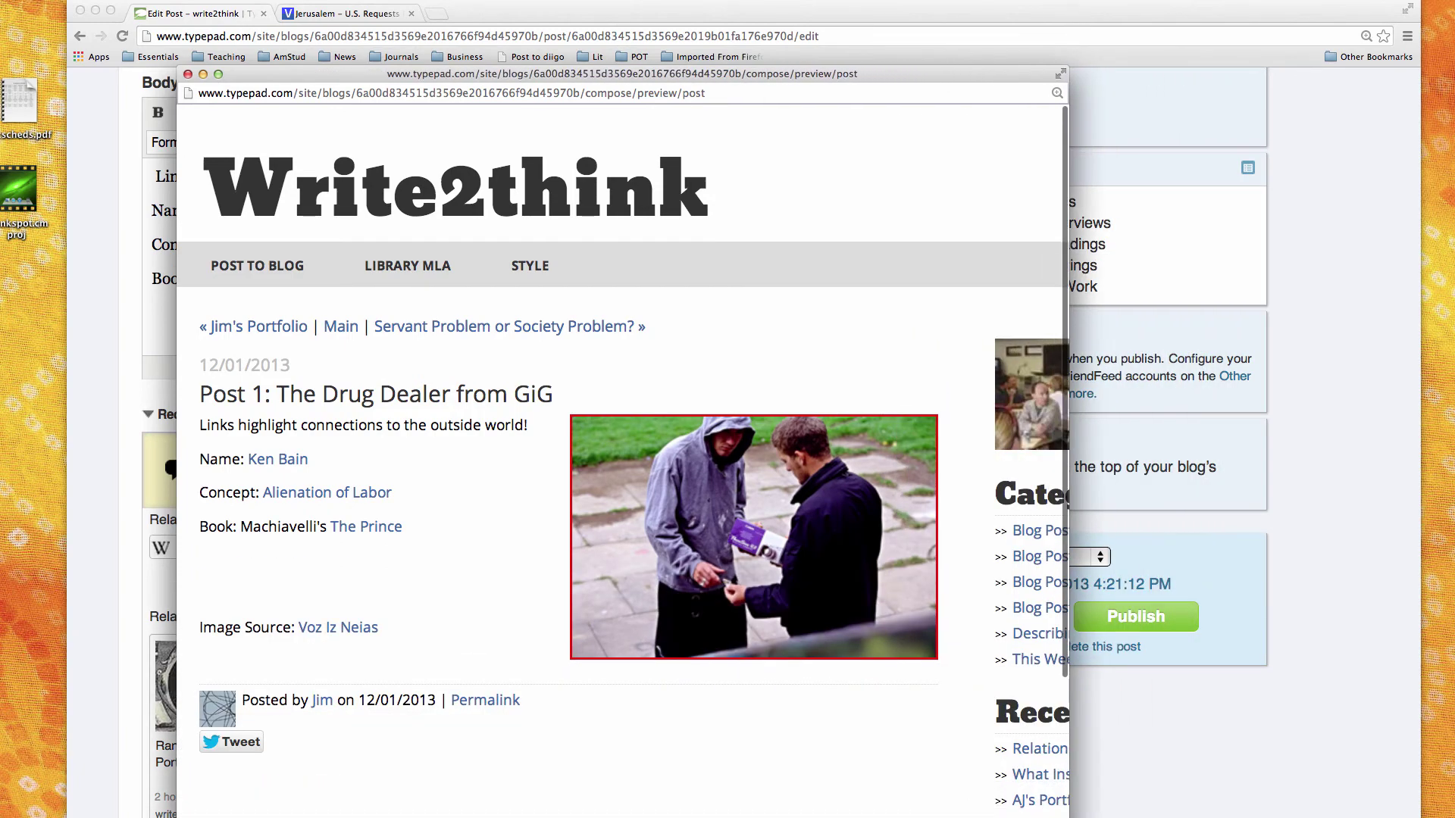
click(357, 630)
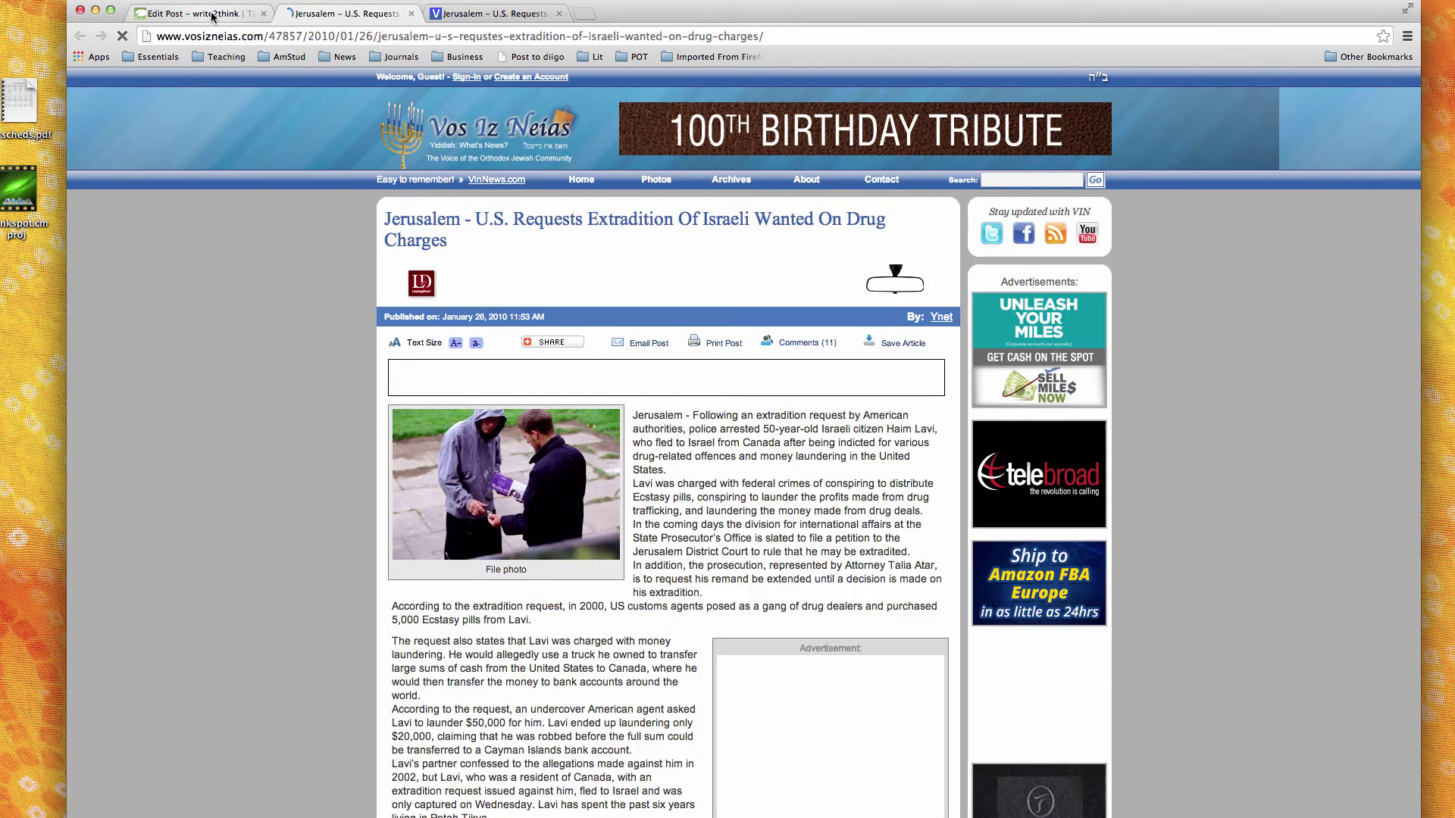
click(201, 13)
scroll(391, 293, up, 5)
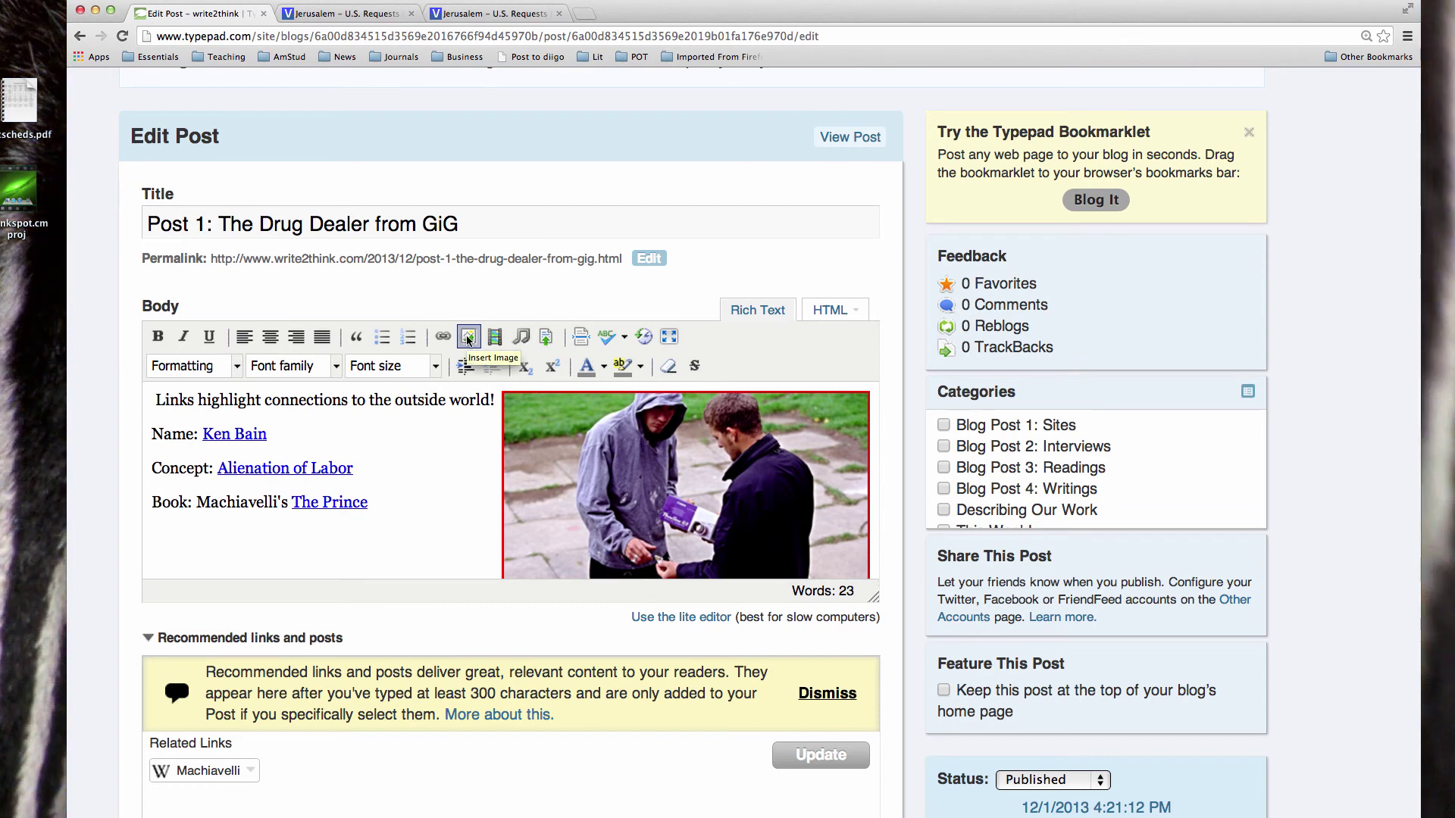
- Enter the caption 'Drug Dealers in Action' for the Drug-dealer photo in Edit Image
click(468, 338)
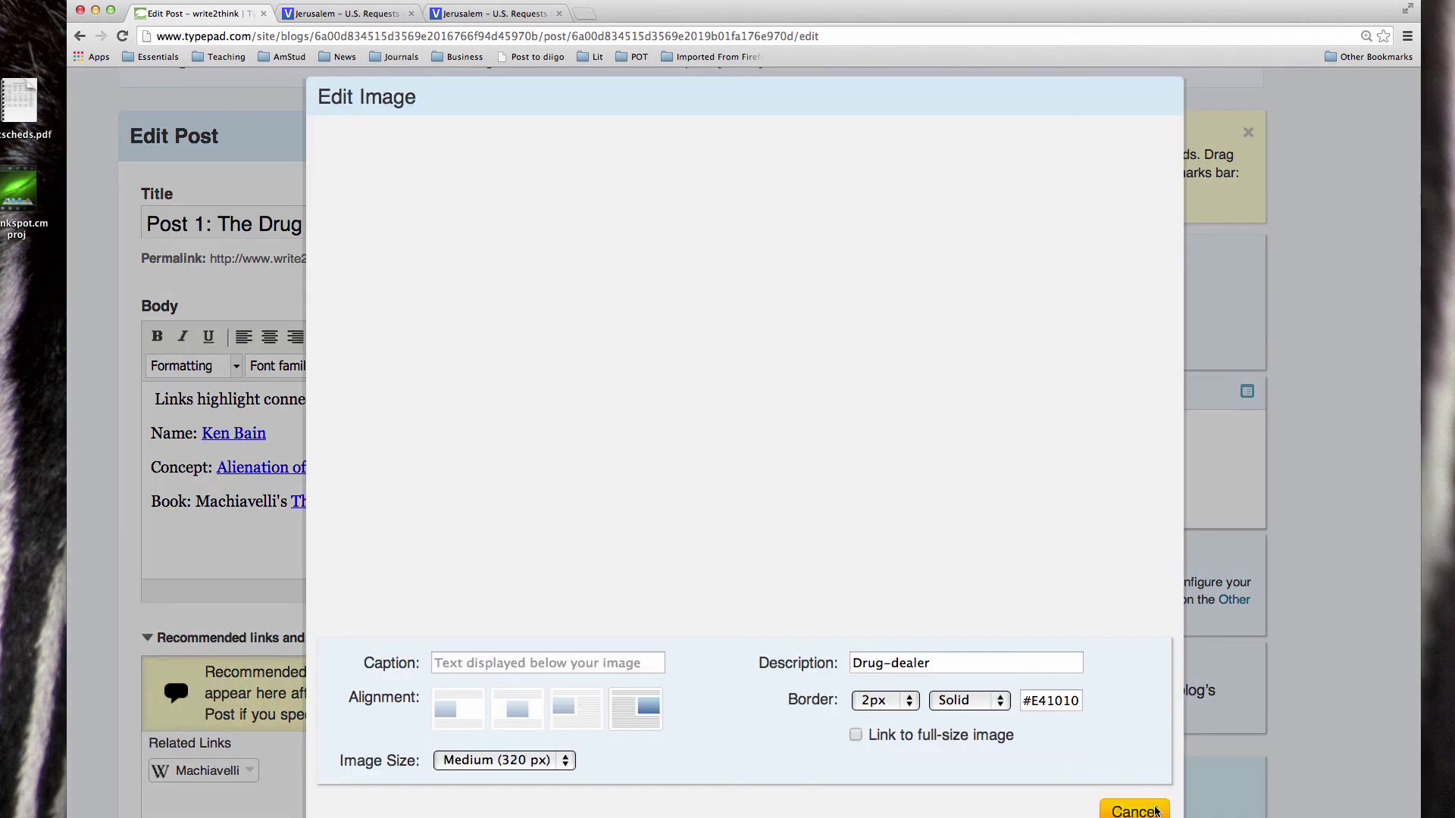
click(1155, 810)
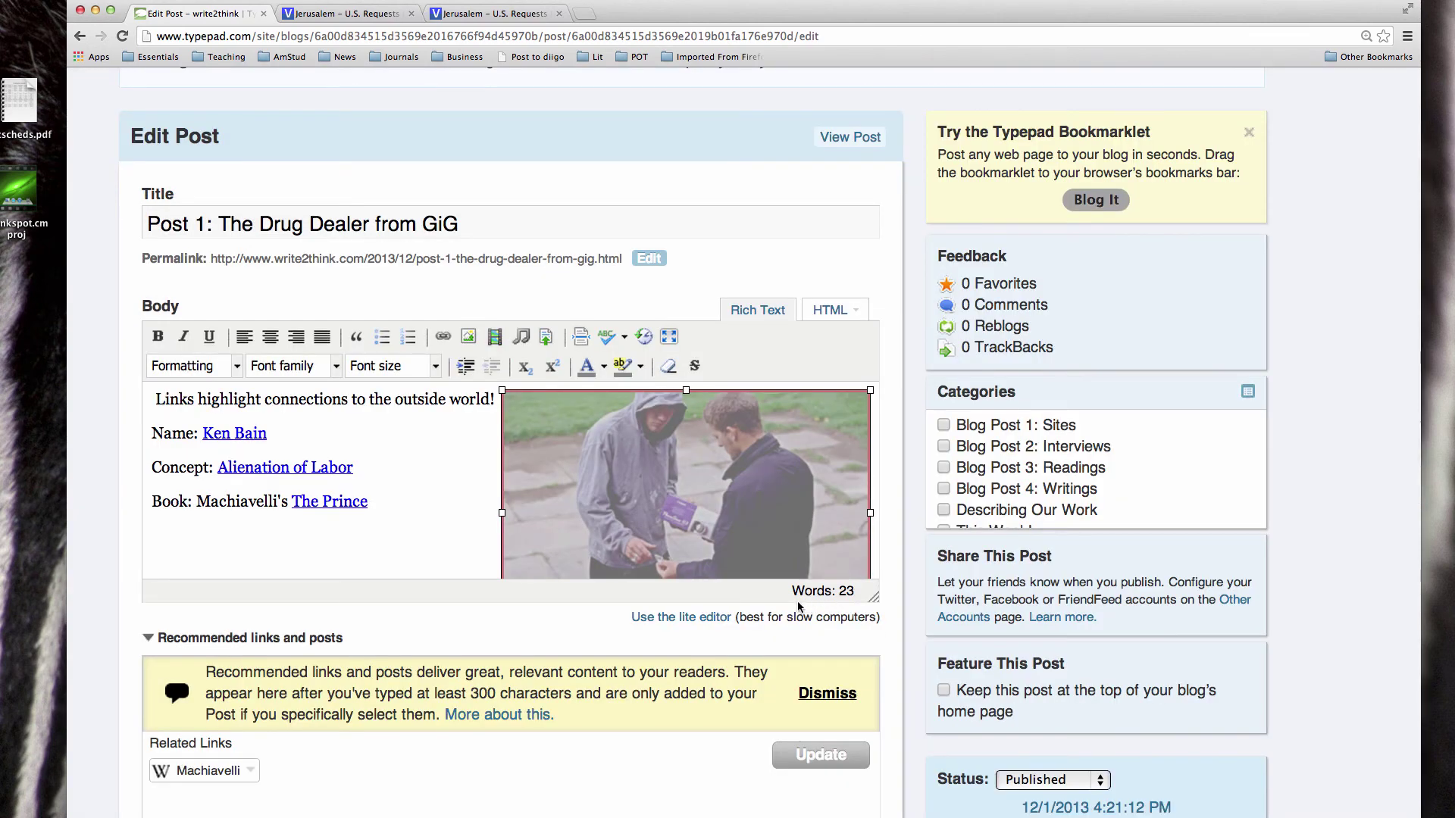
double_click(683, 464)
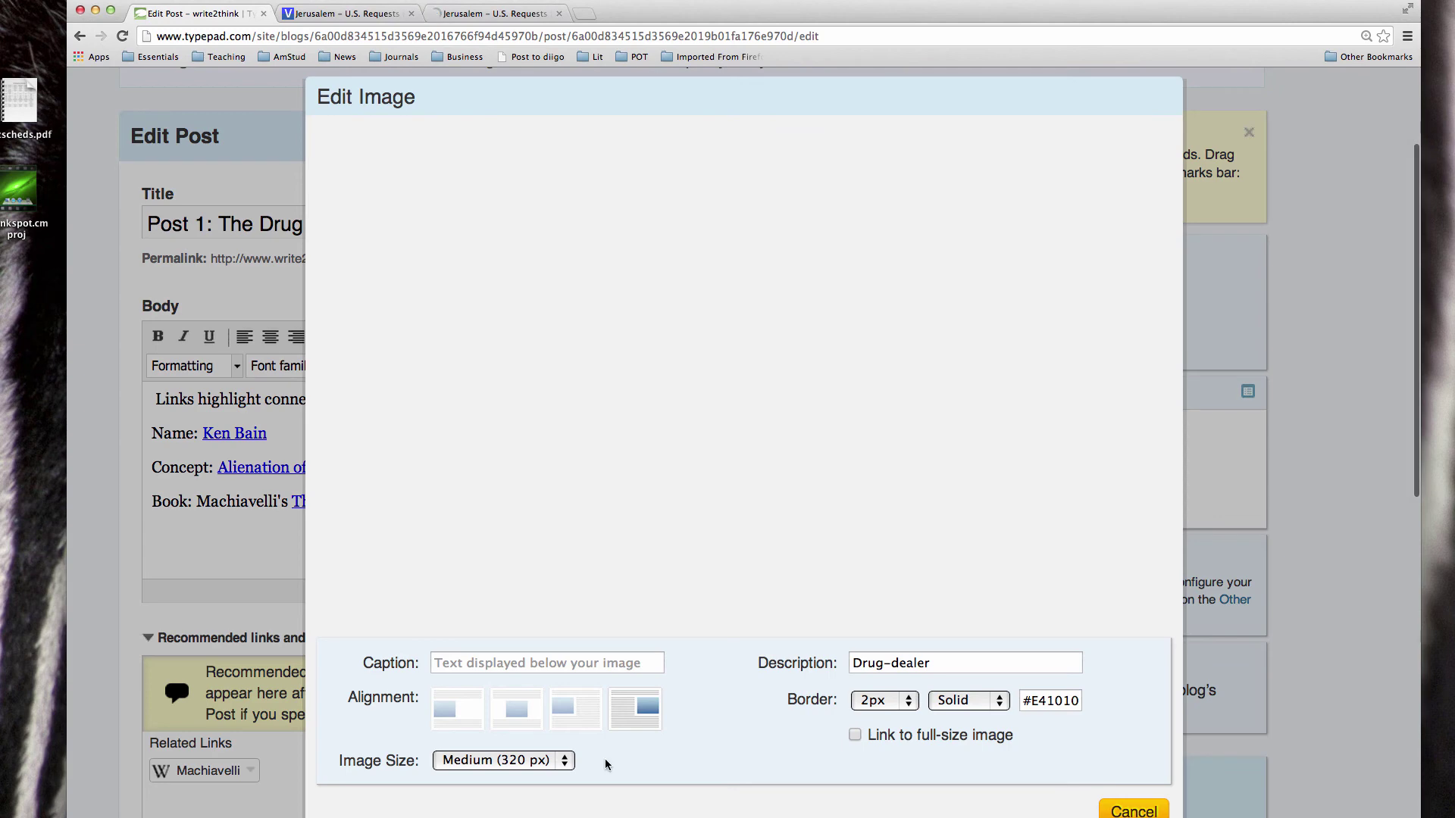
click(631, 663)
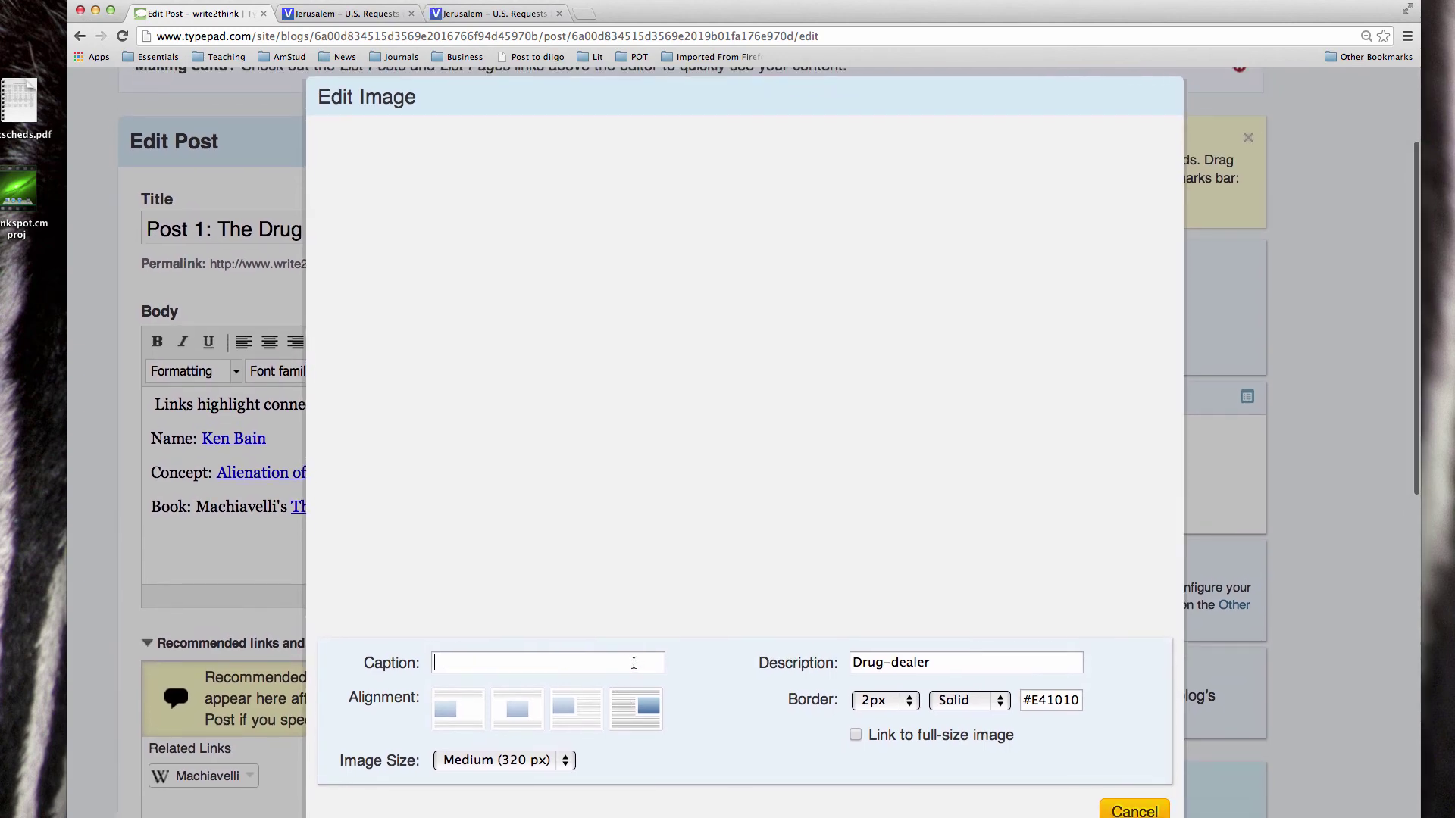
text(D)
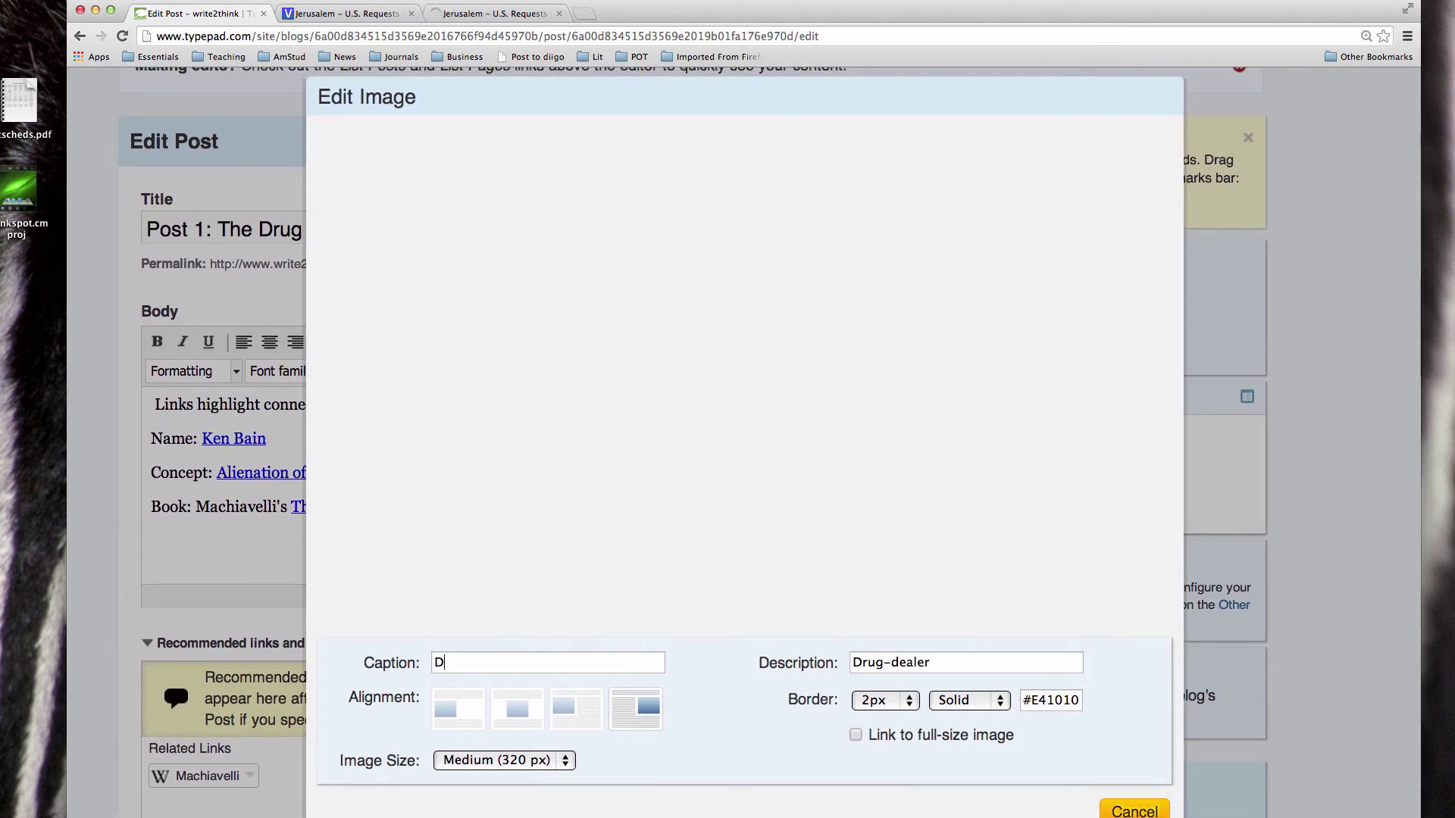
key(BackSpace)
key(BackSpace)
key(BackSpace)
key(BackSpace)
text(Dealers in Action)
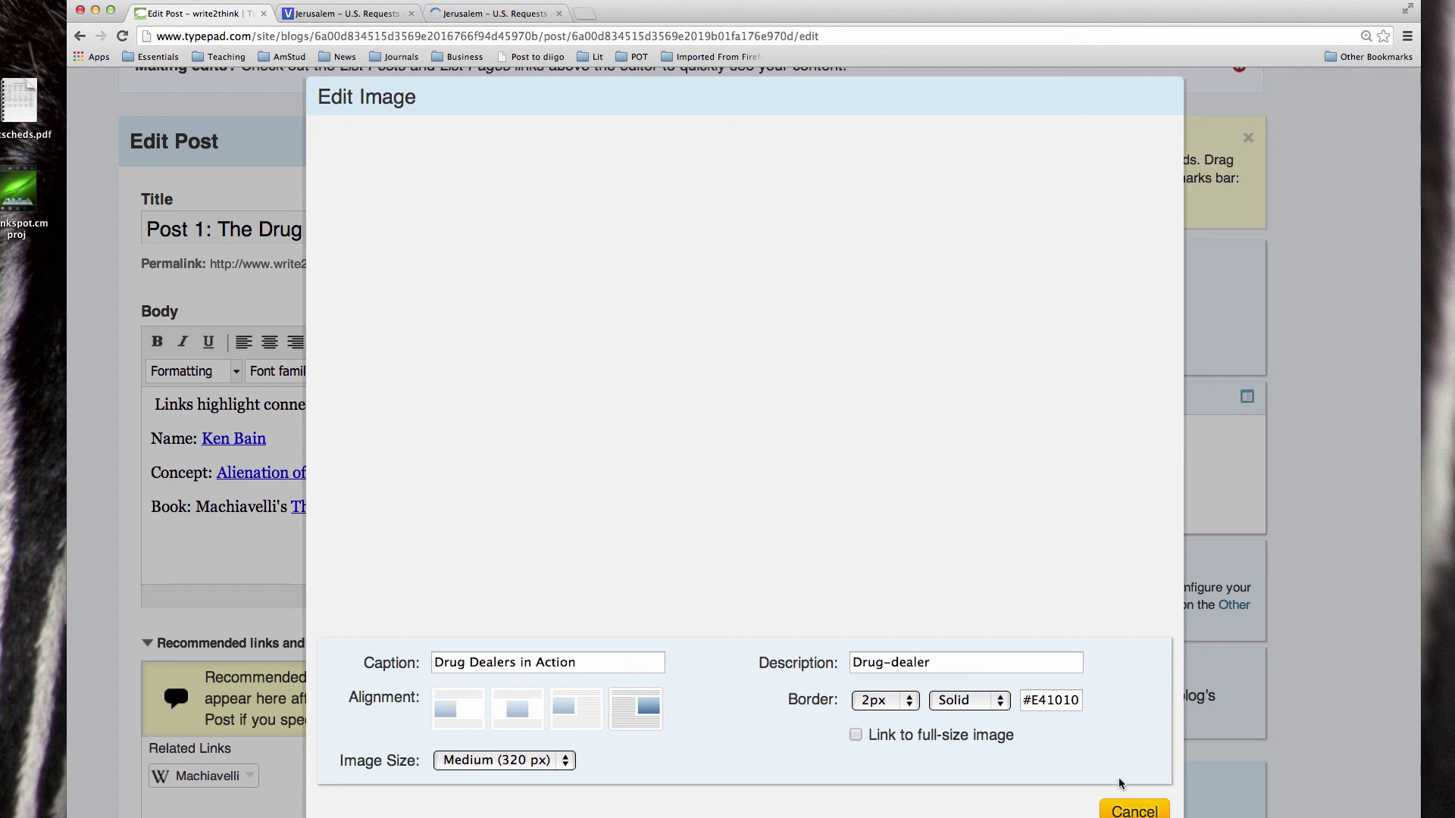
- Cancel the Edit Image dialog, discarding the 'Drug Dealers in Action' caption
scroll(1069, 520, up, 5)
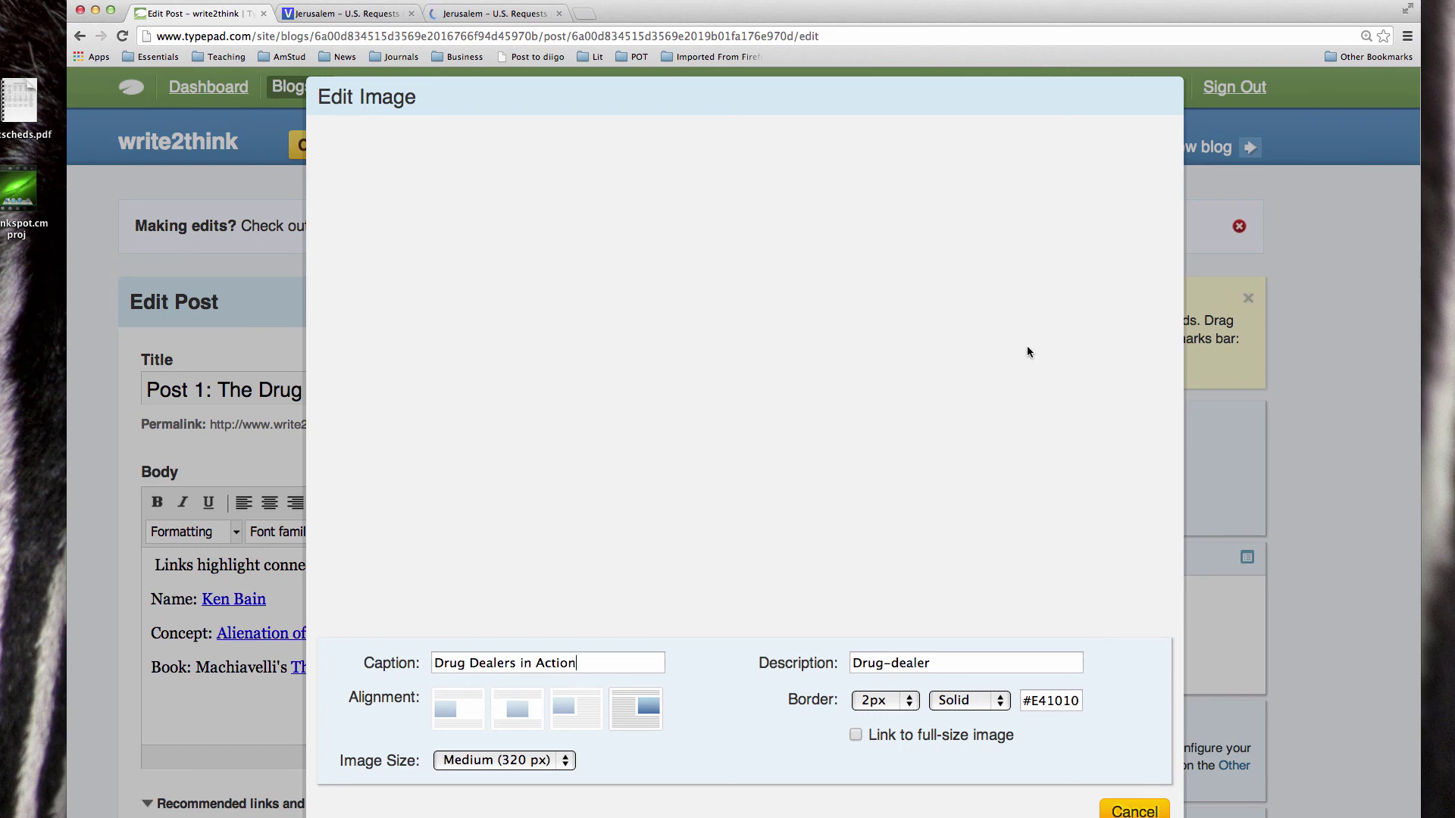
scroll(1059, 171, up, 2)
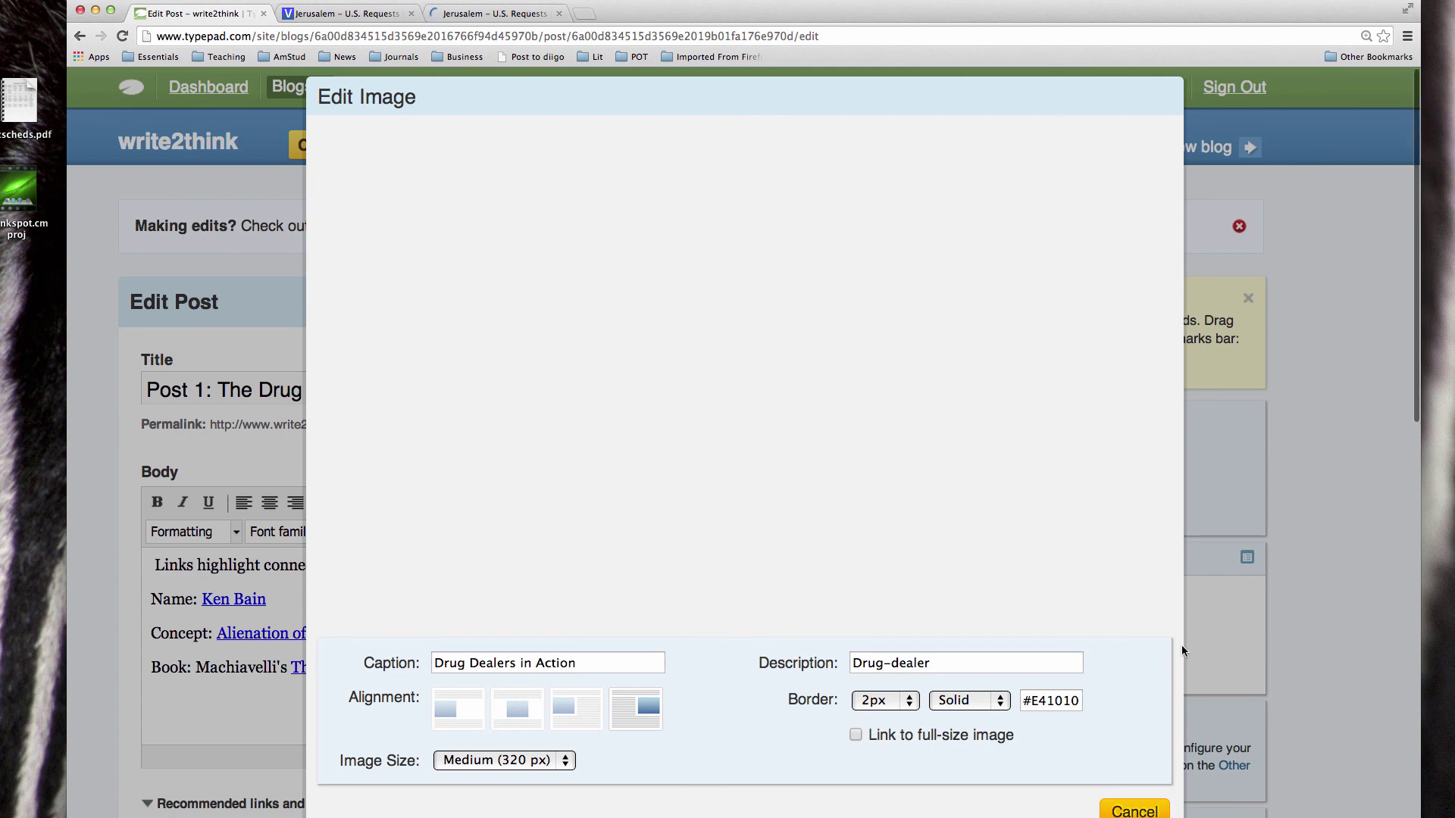
click(1134, 810)
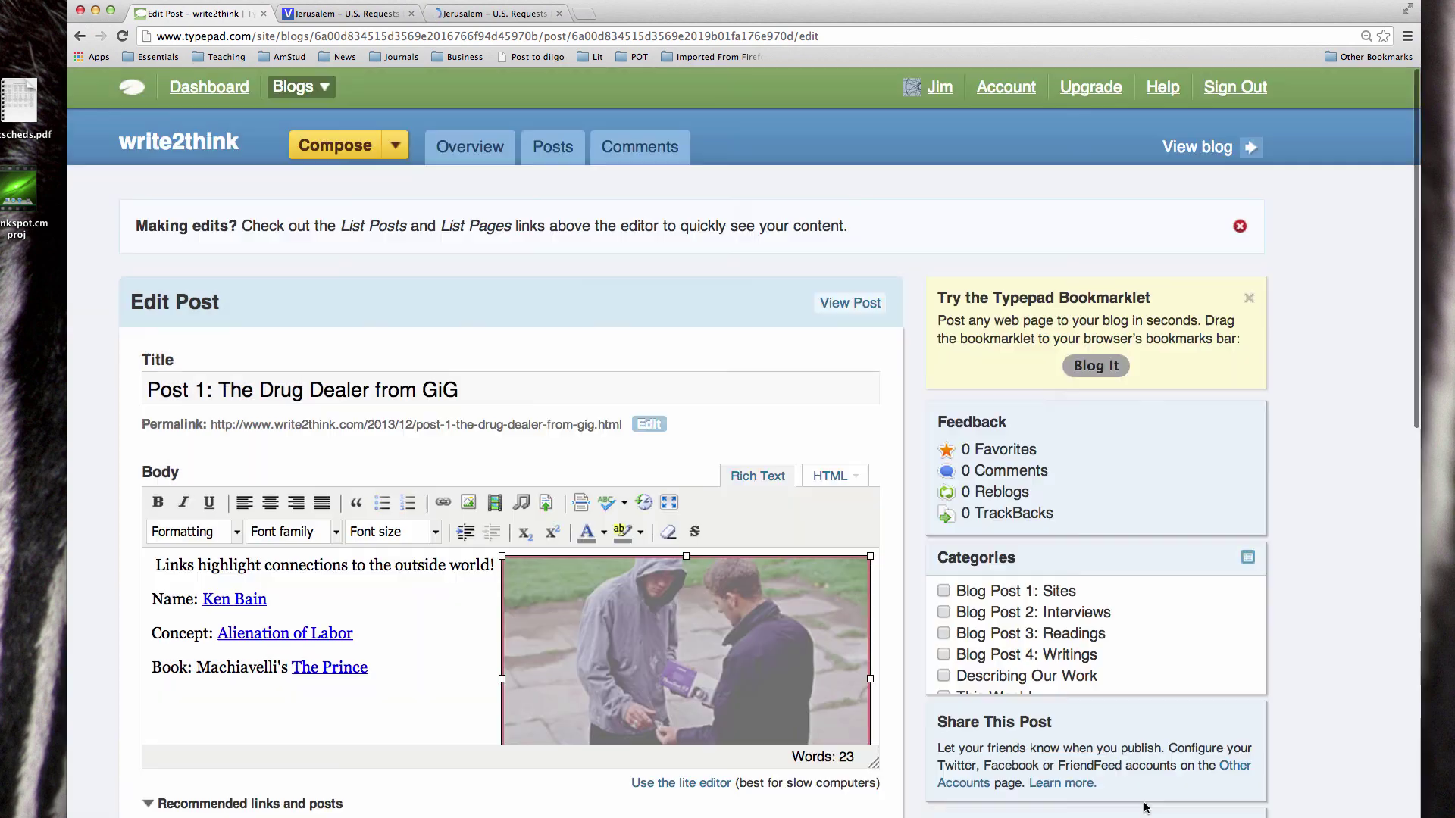
double_click(718, 659)
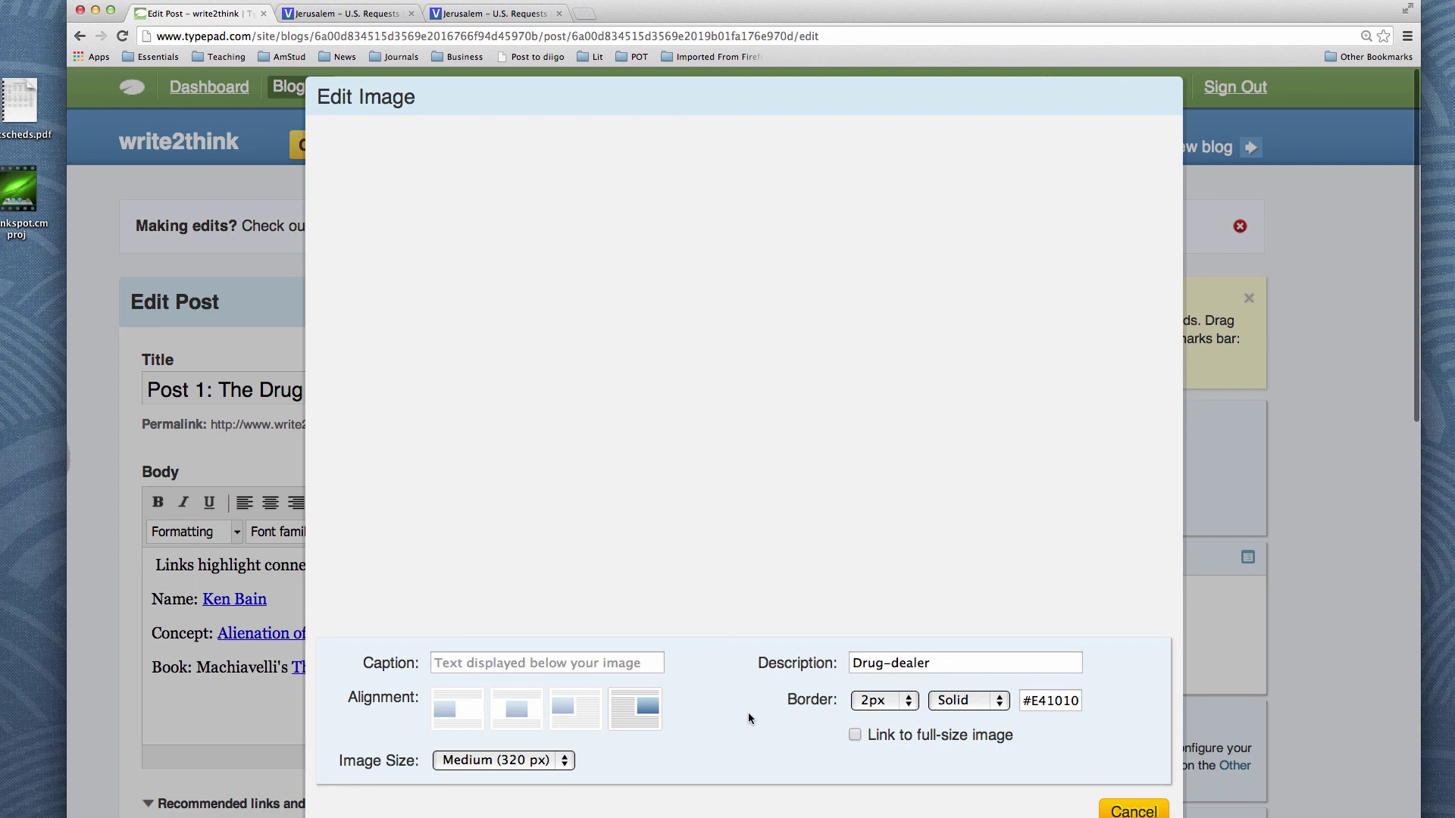
scroll(709, 717, down, 10)
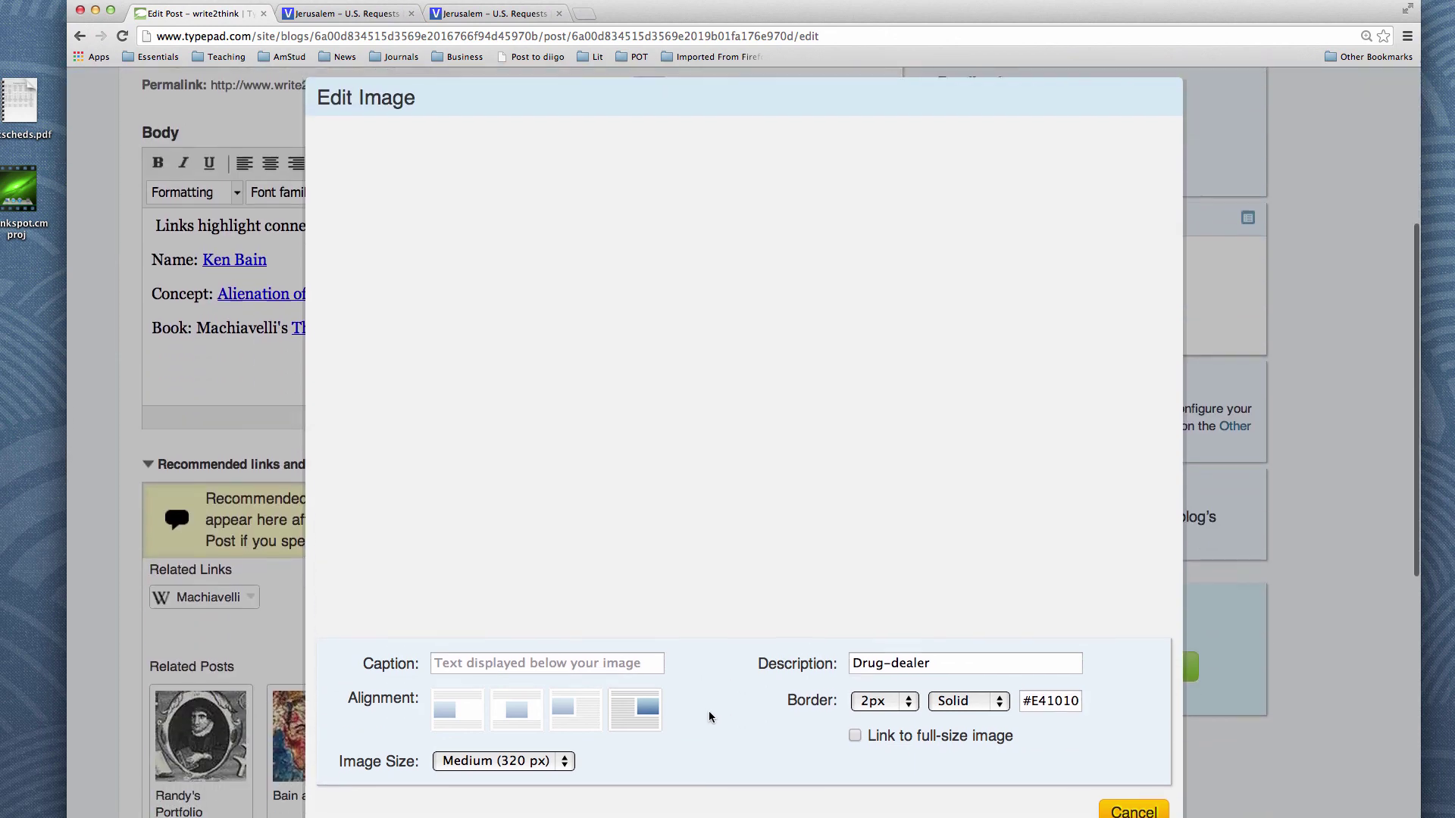
scroll(709, 712, up, 3)
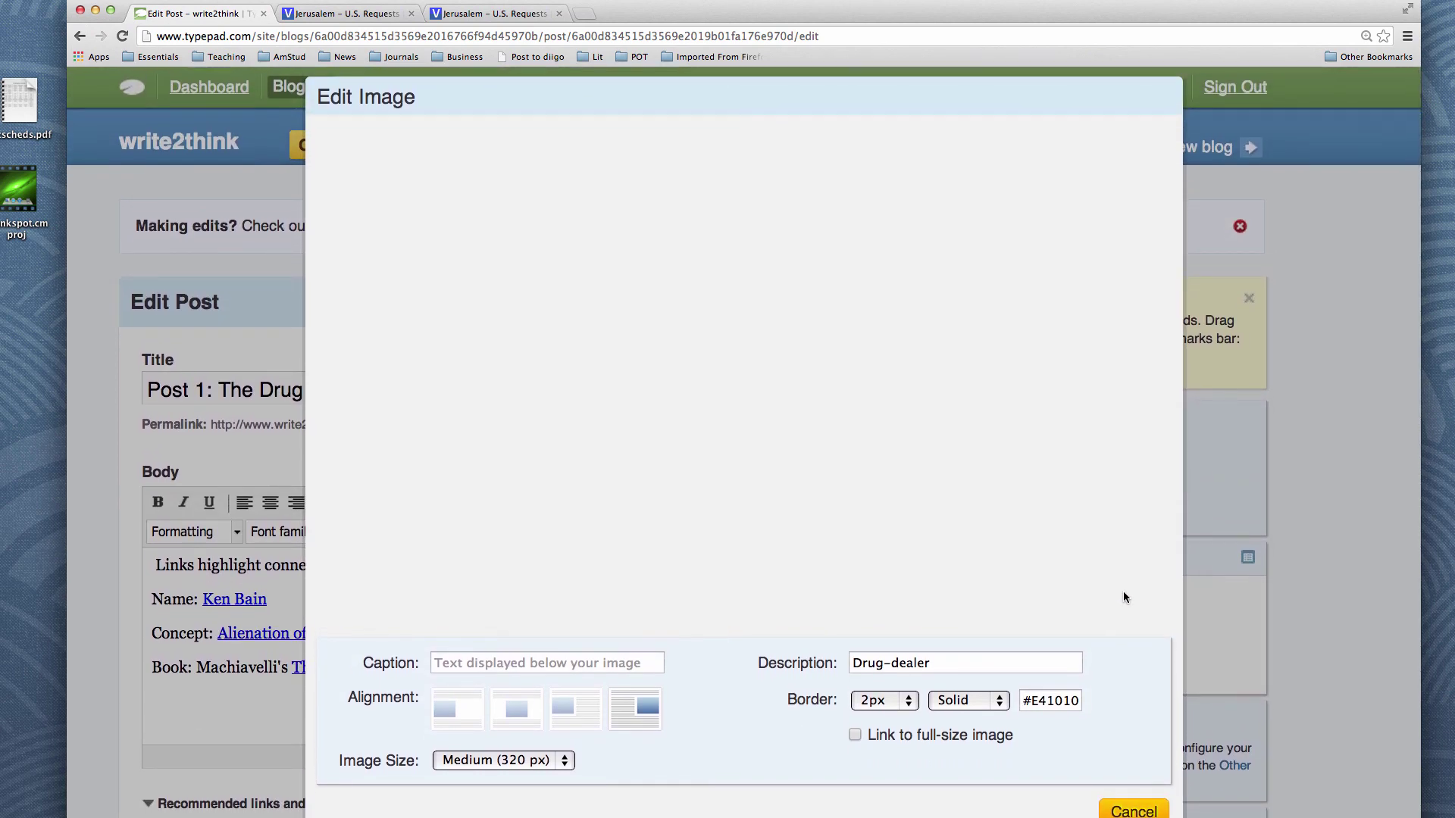
scroll(1136, 704, right, 1)
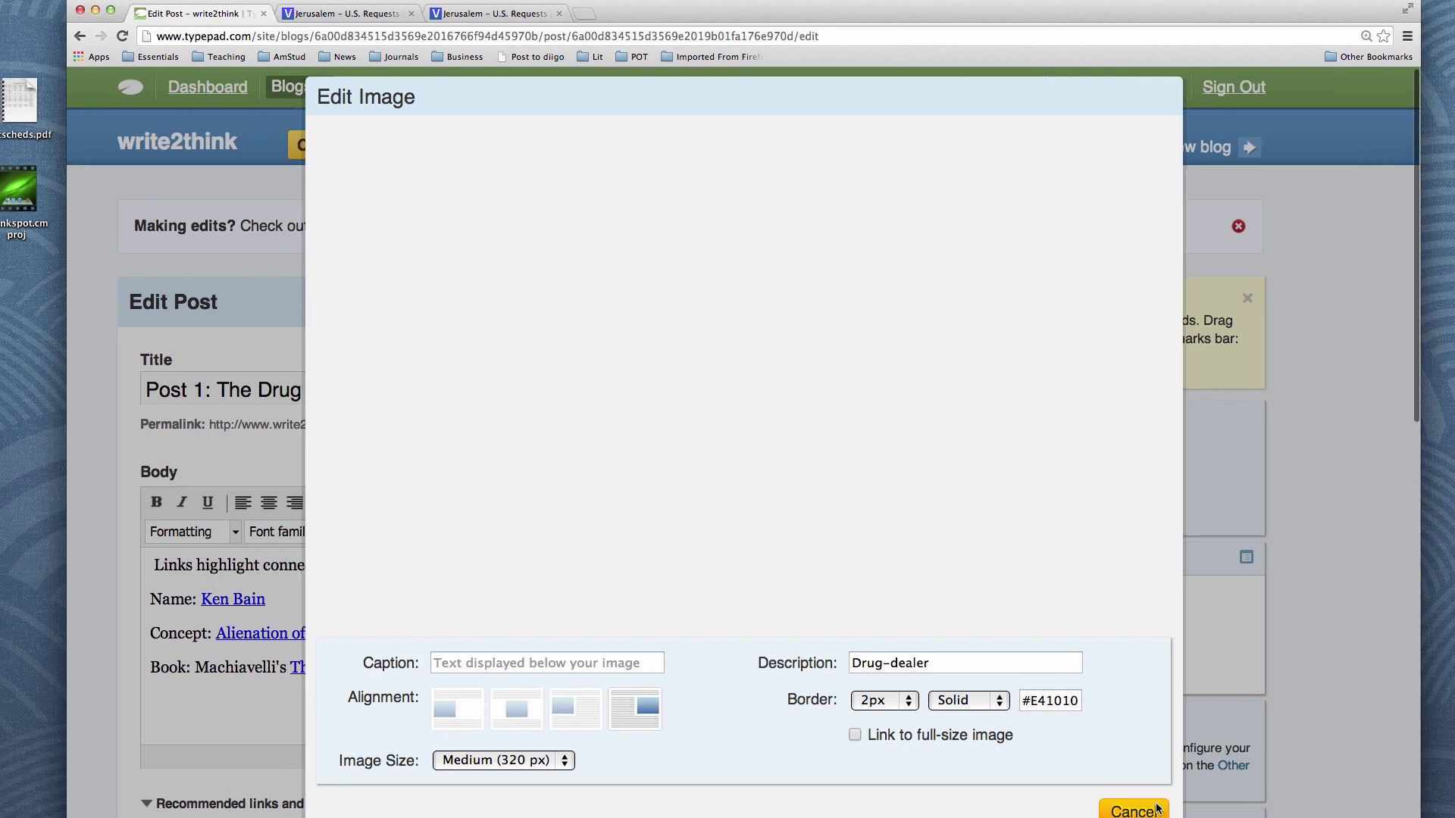
click(1157, 809)
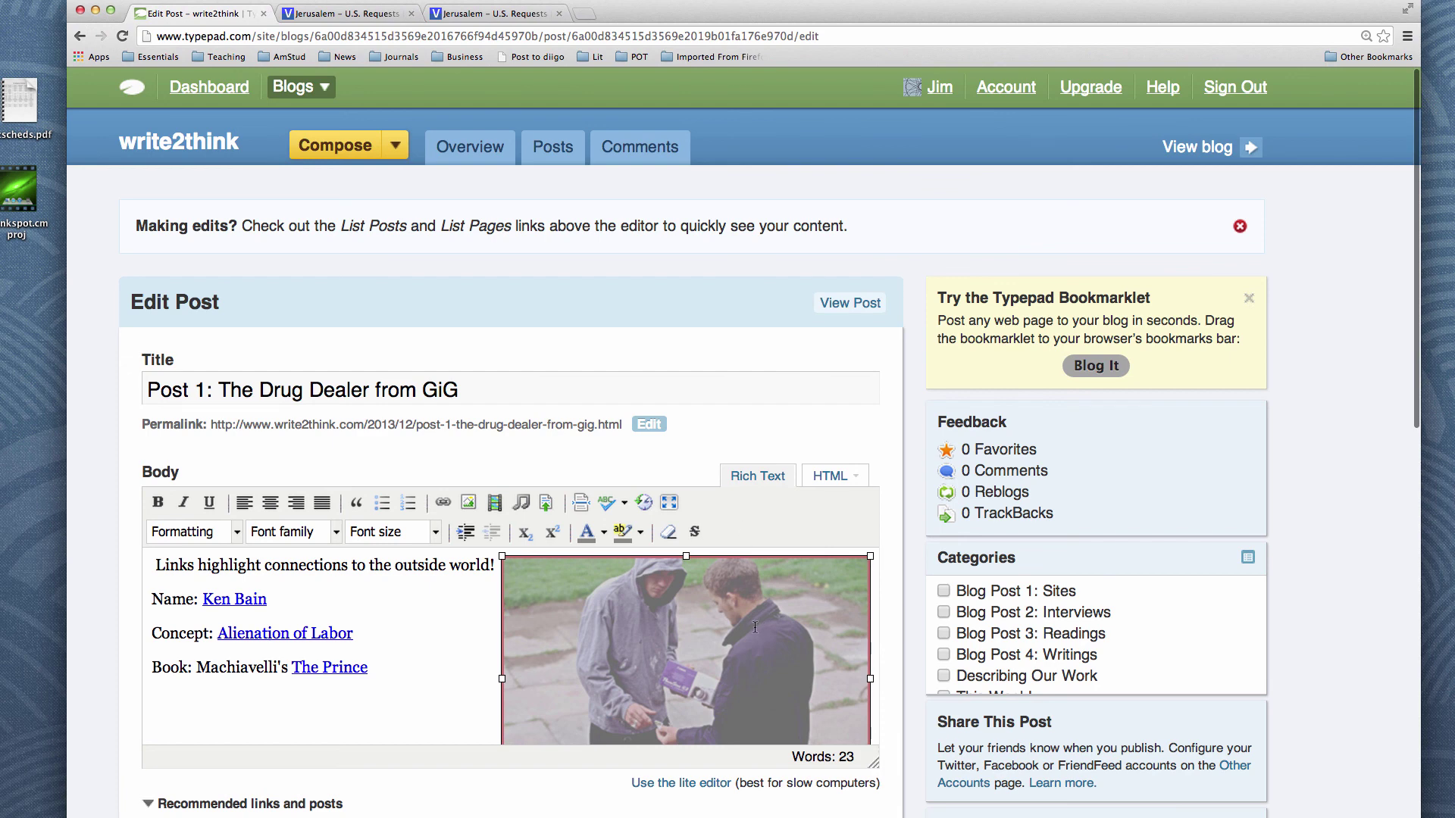
click(368, 648)
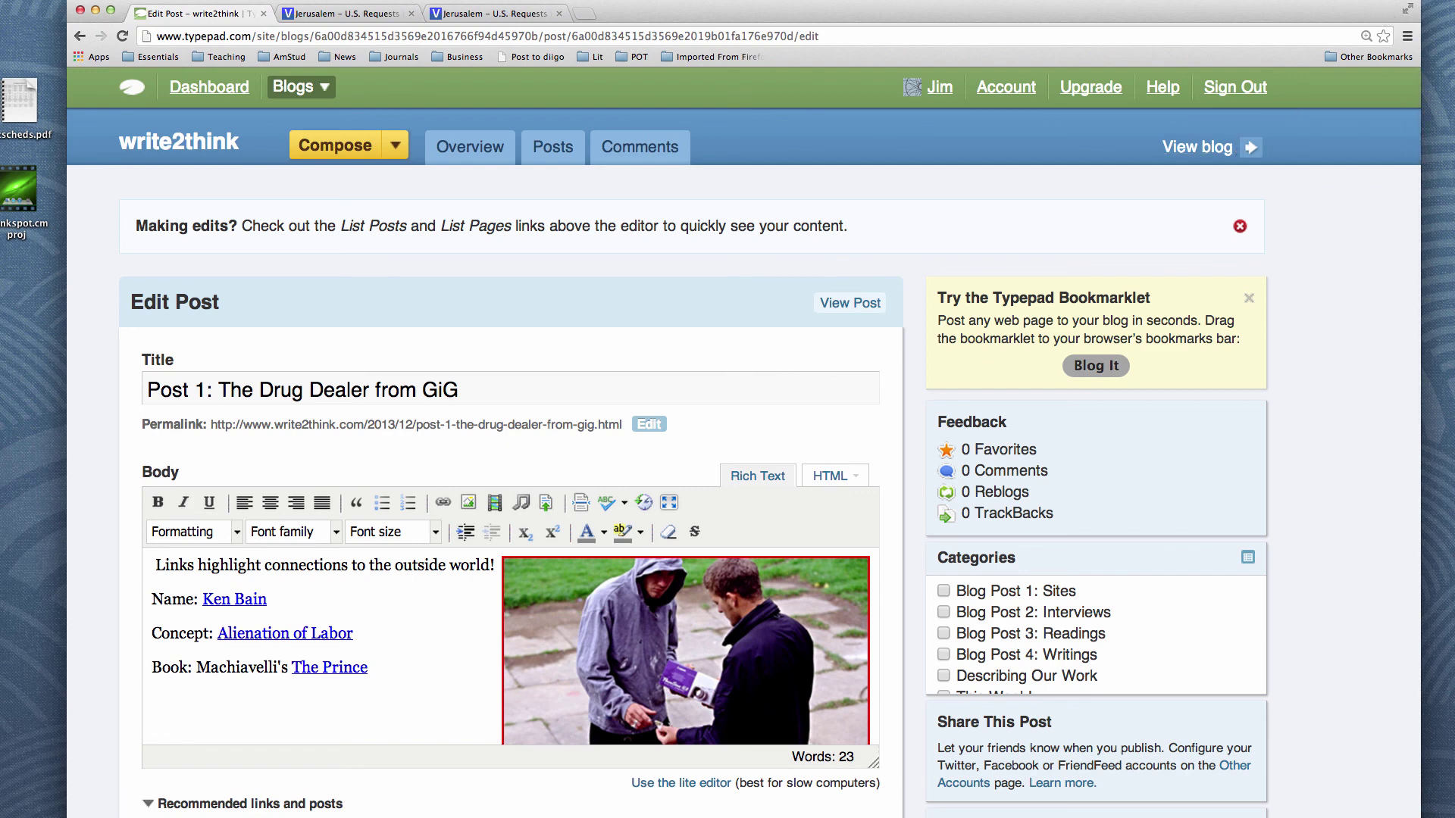
click(1401, 6)
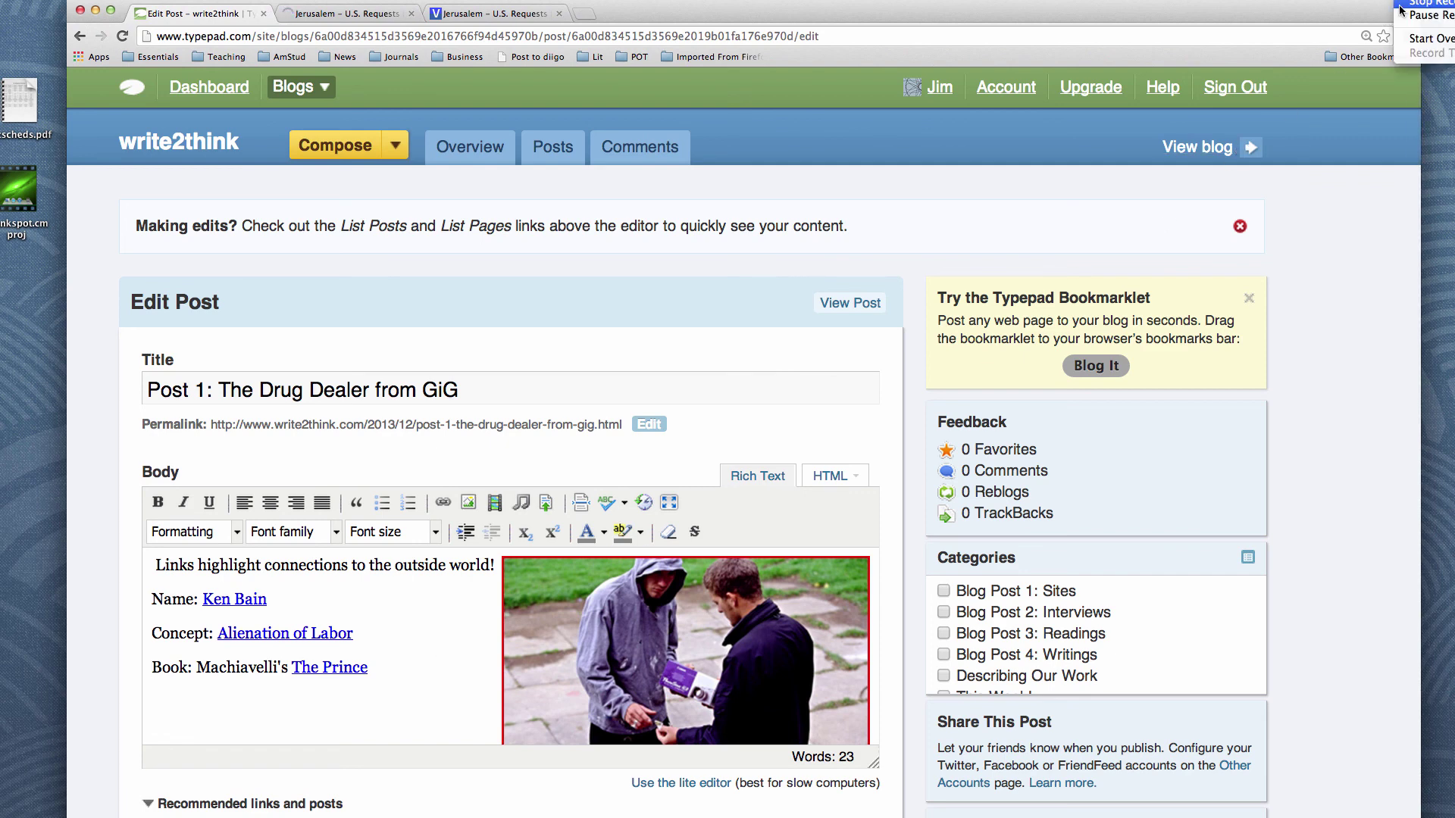